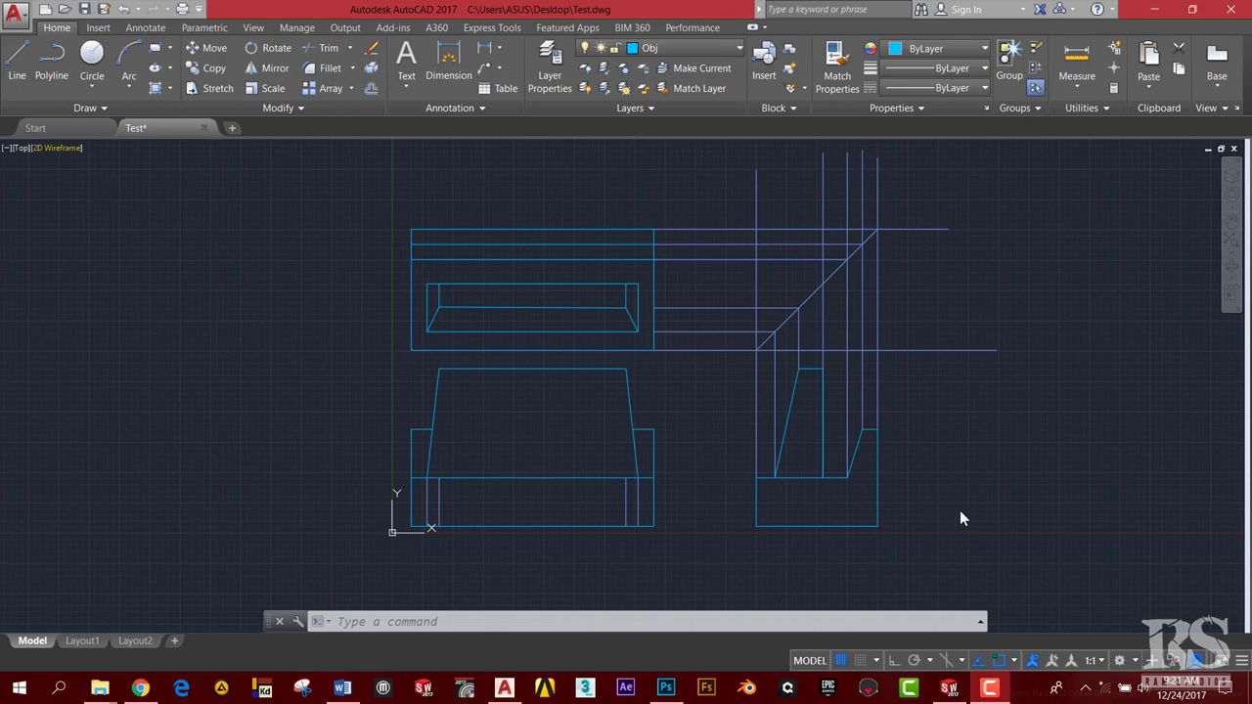
- In SOLIDWORKS, open the AutoCAD drawing Test.dwg from the Desktop, showing All Files
left_click(949, 688)
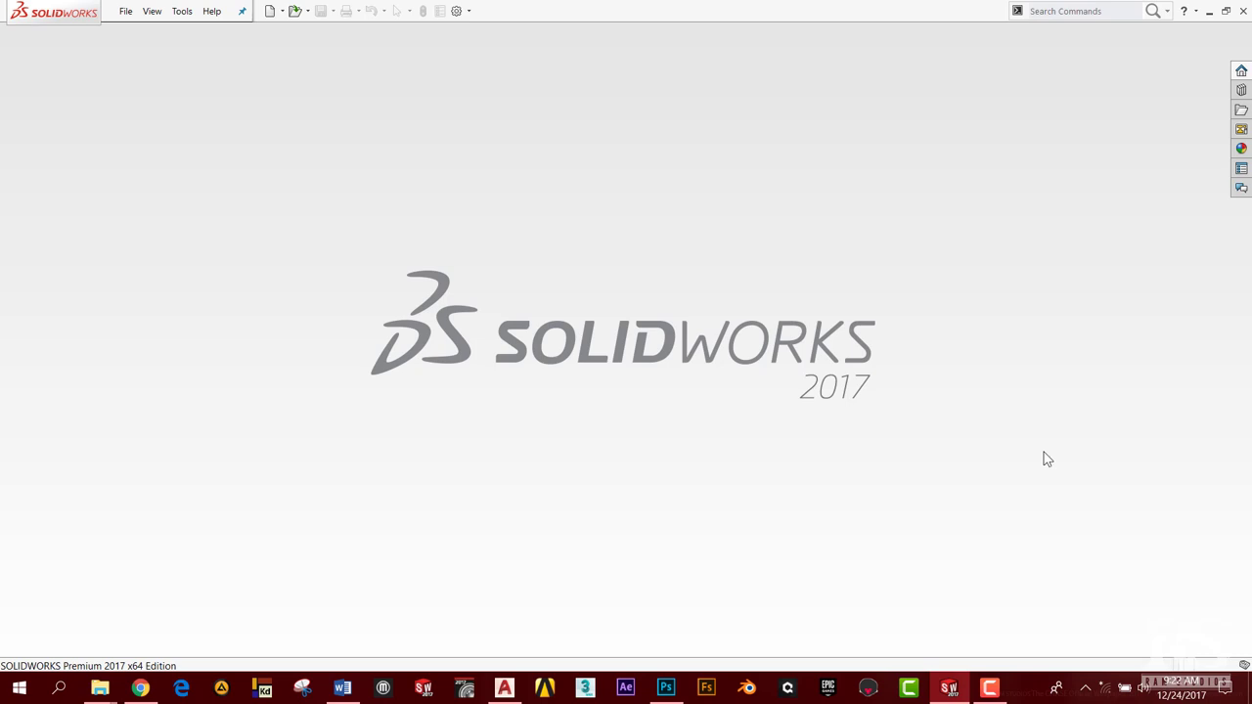
left_click(127, 16)
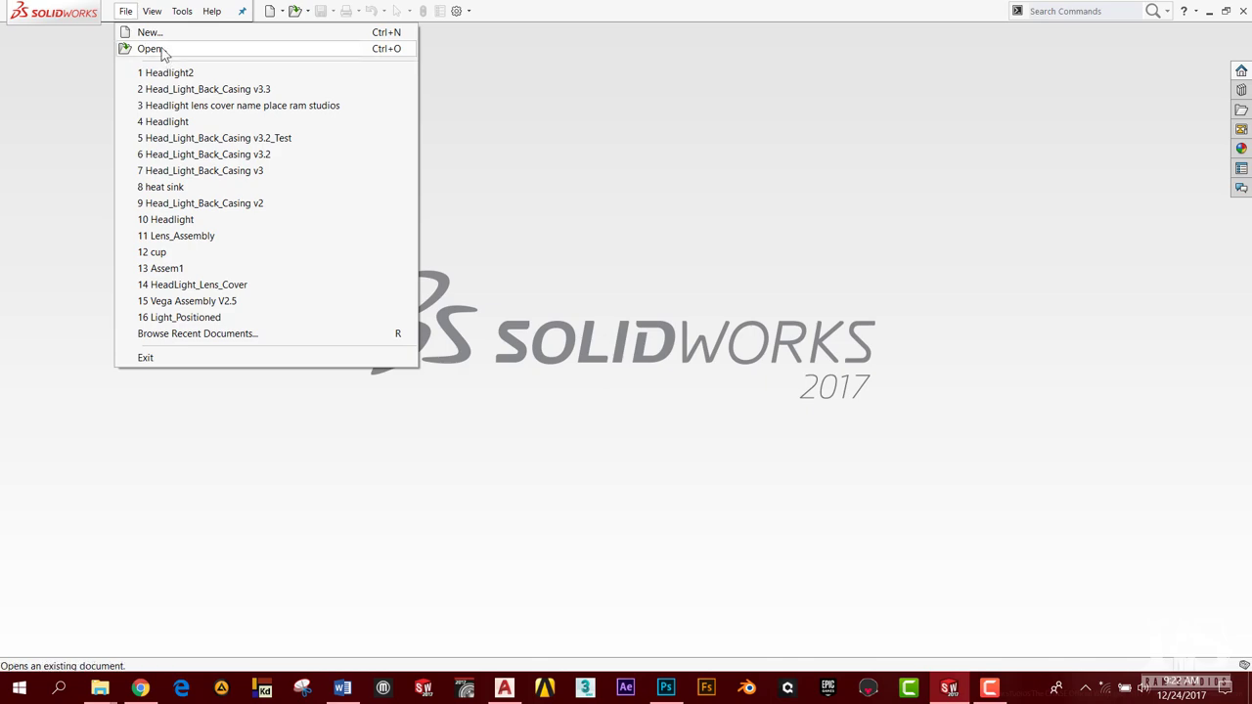
left_click(149, 47)
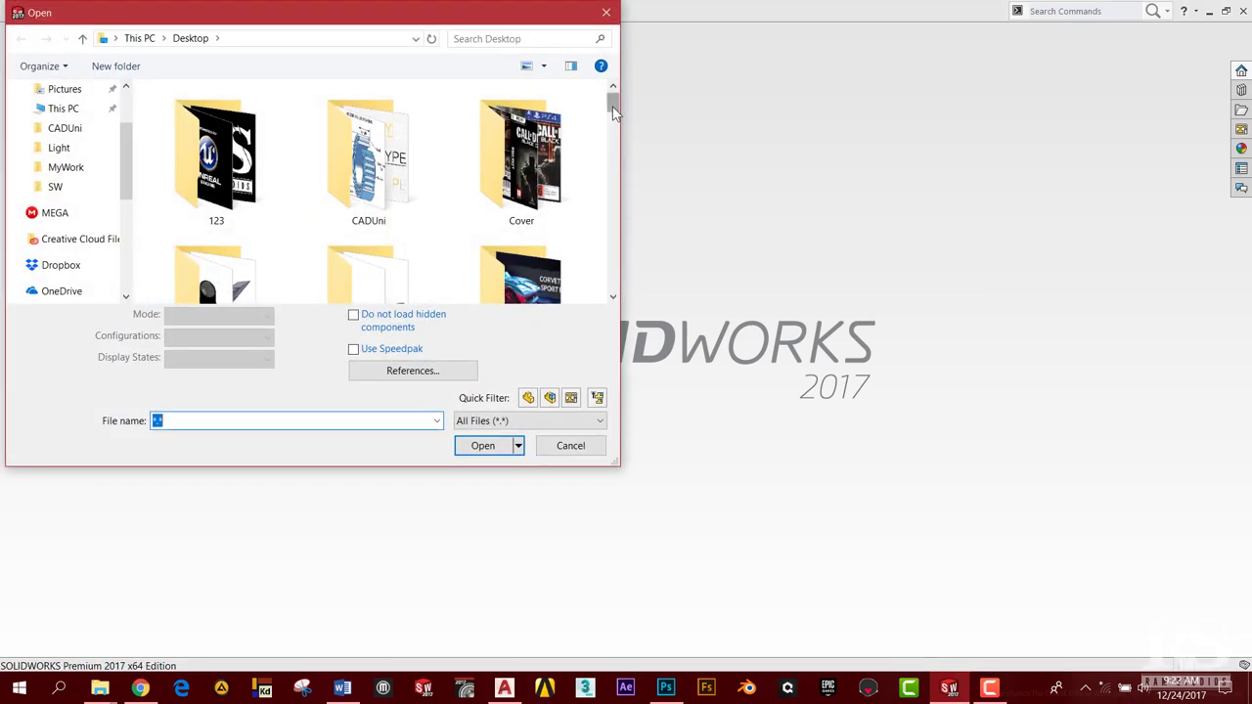
left_click_drag(614, 110, 612, 284)
left_click(403, 266)
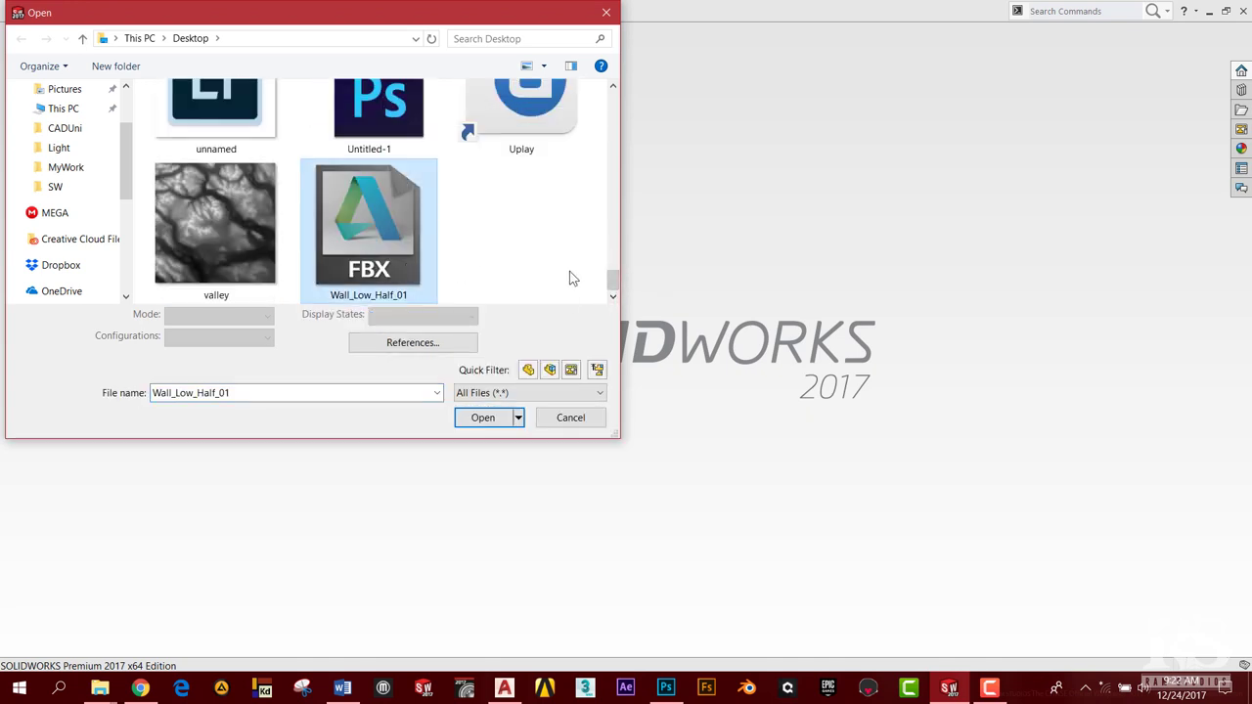
key("t")
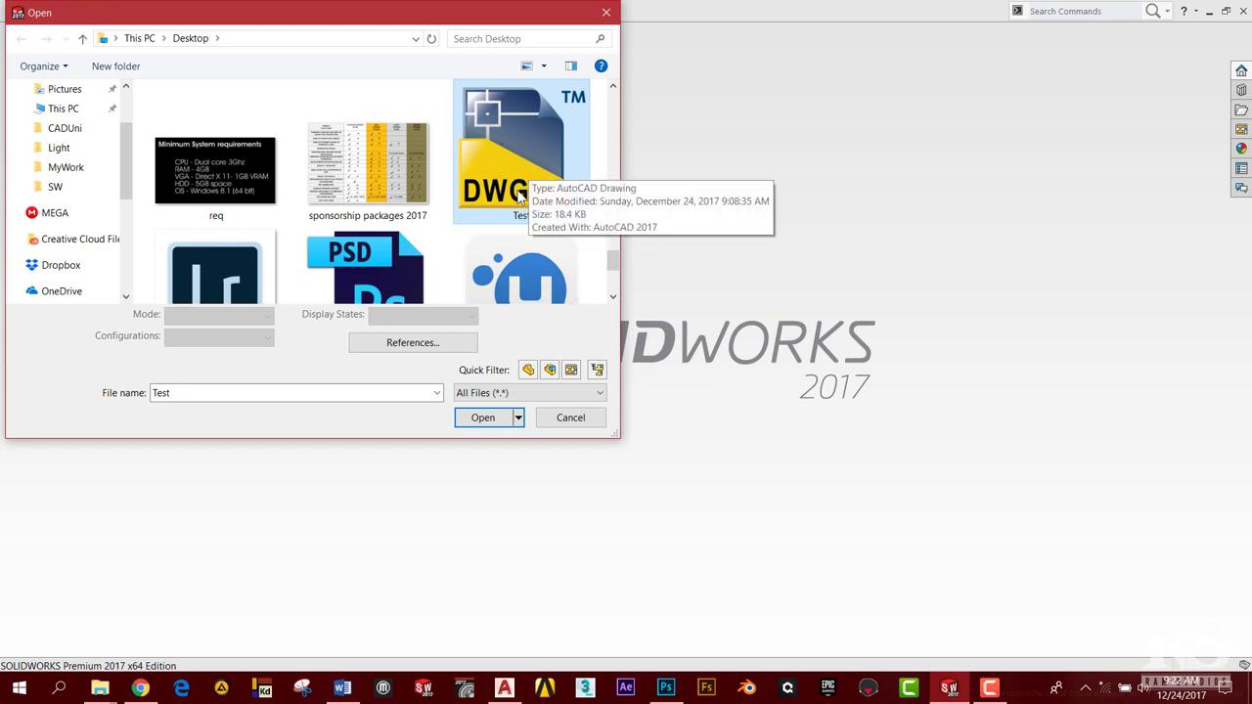
left_click(483, 418)
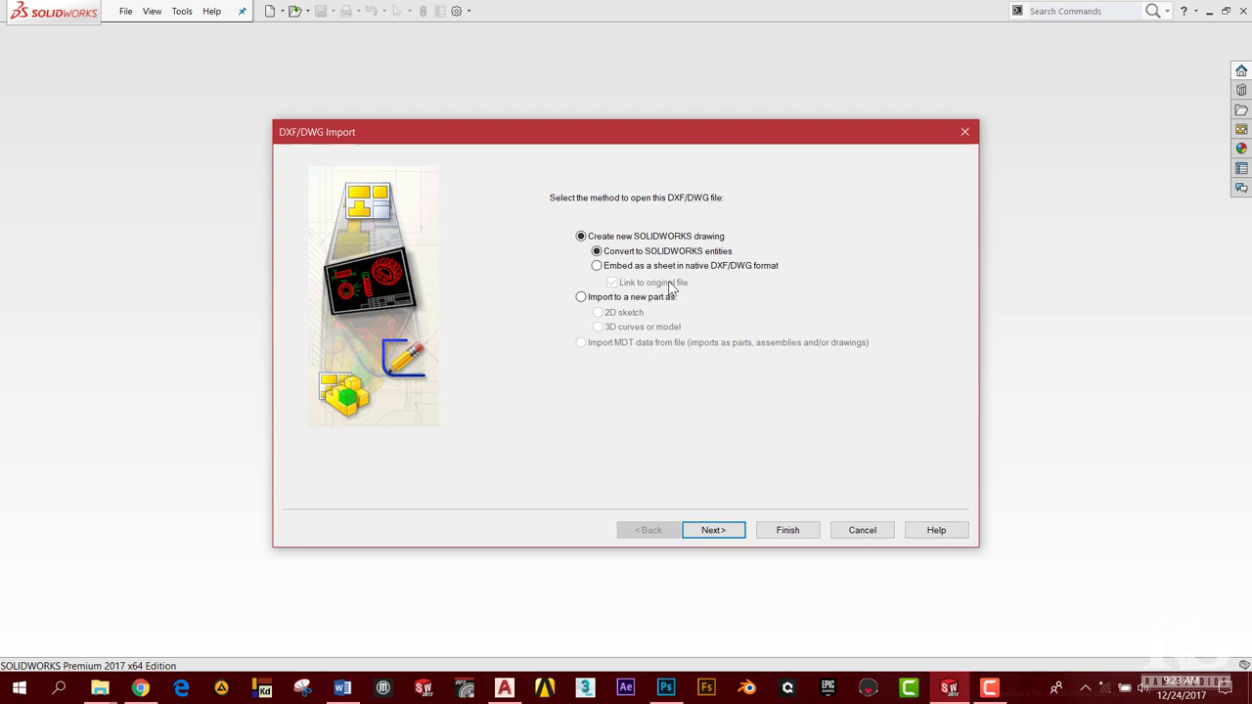
- Import the drawing into a new part as a 2D sketch and continue to Document Settings
left_click(581, 297)
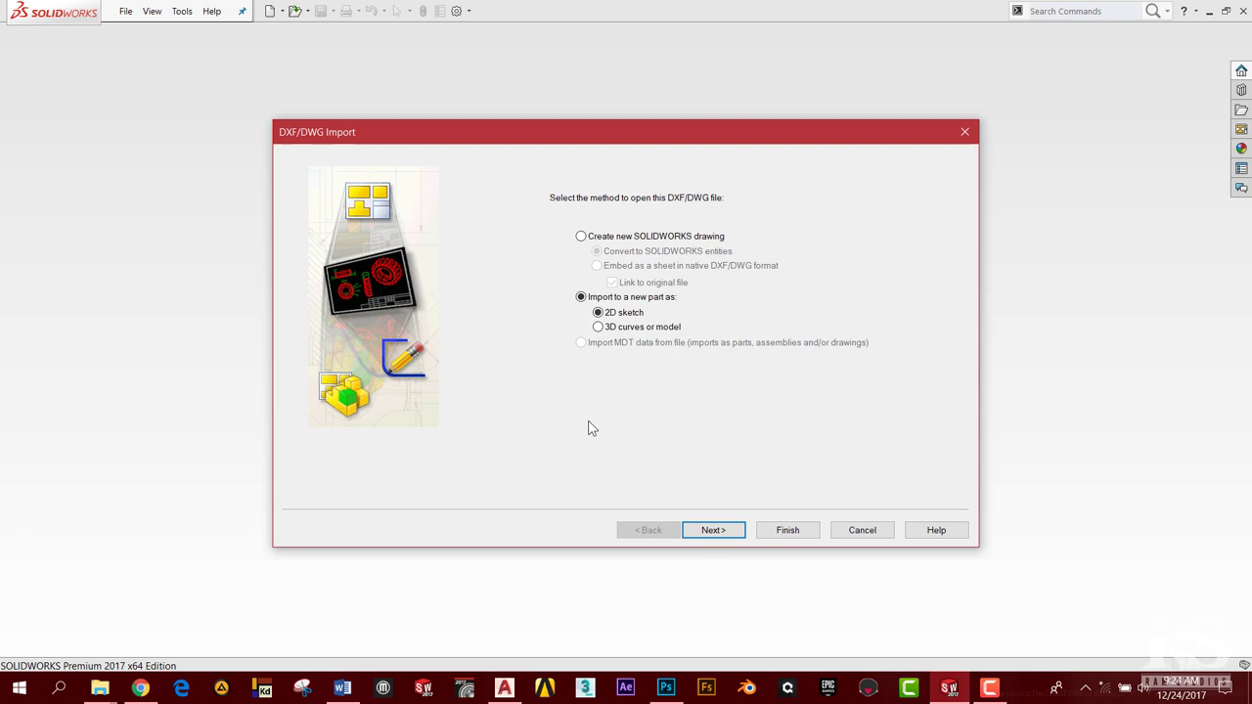
left_click(706, 533)
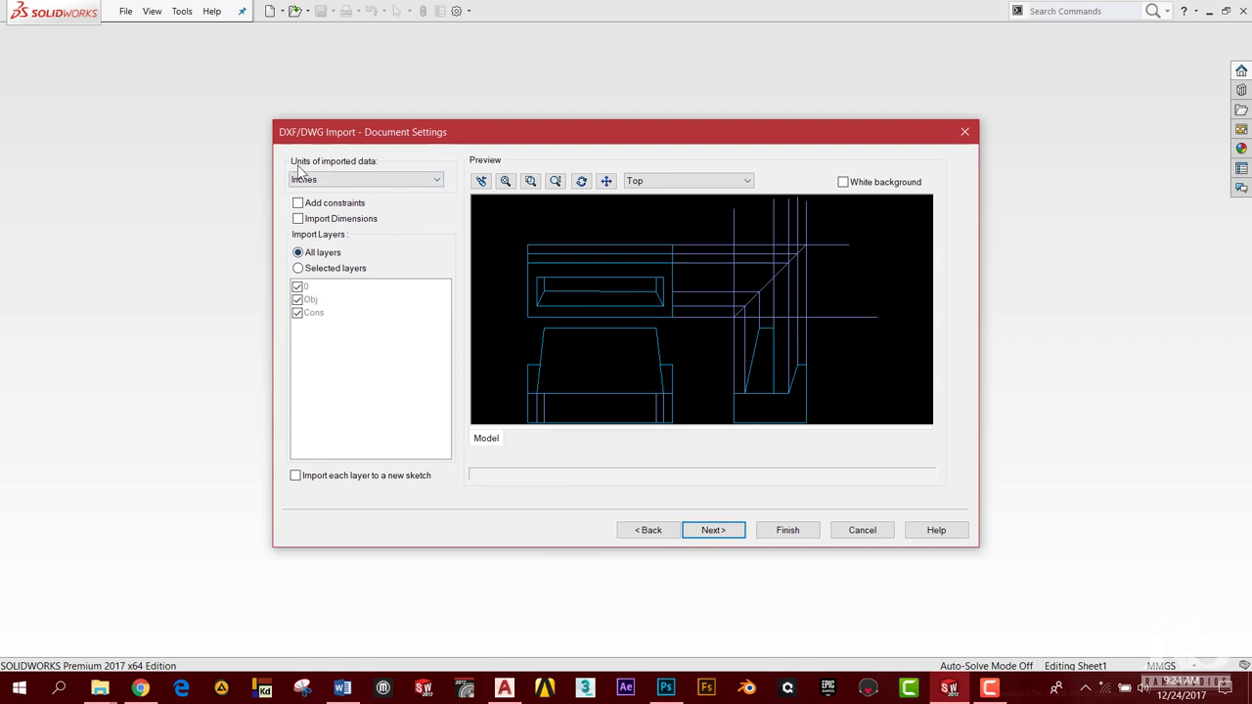
- Change the units of imported data from Inches to Millimeters
left_click(392, 179)
left_click(330, 226)
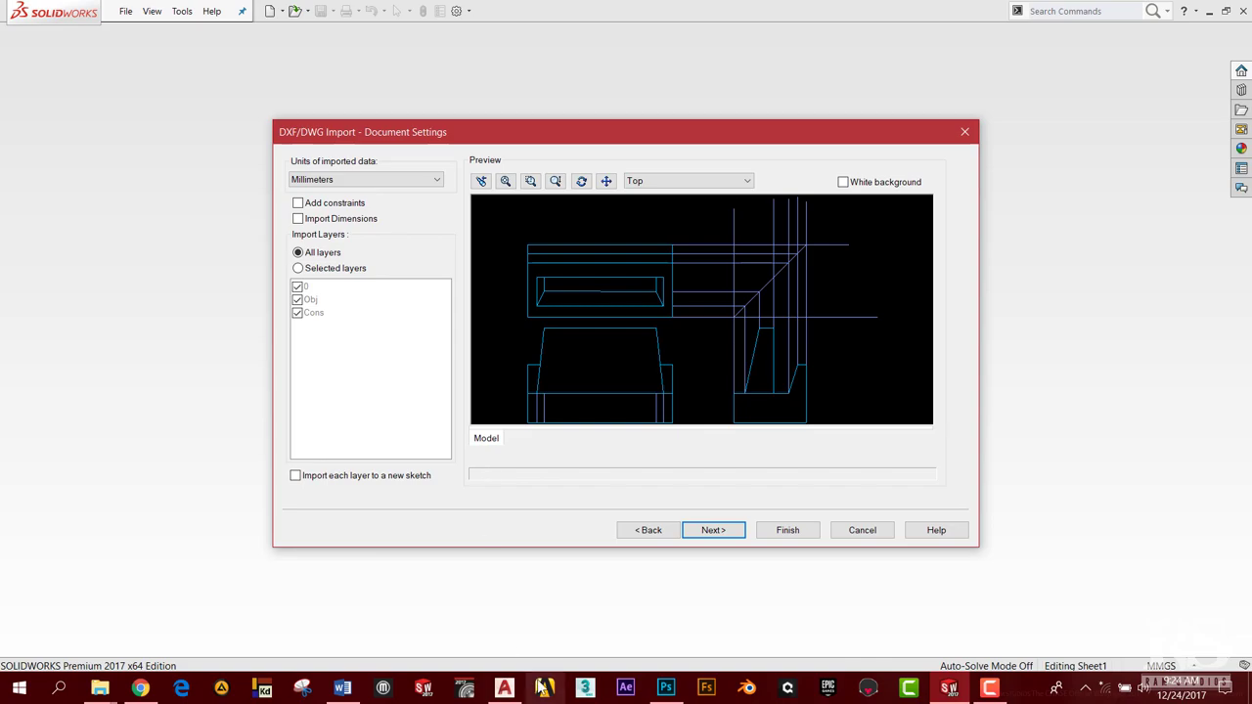
left_click(504, 688)
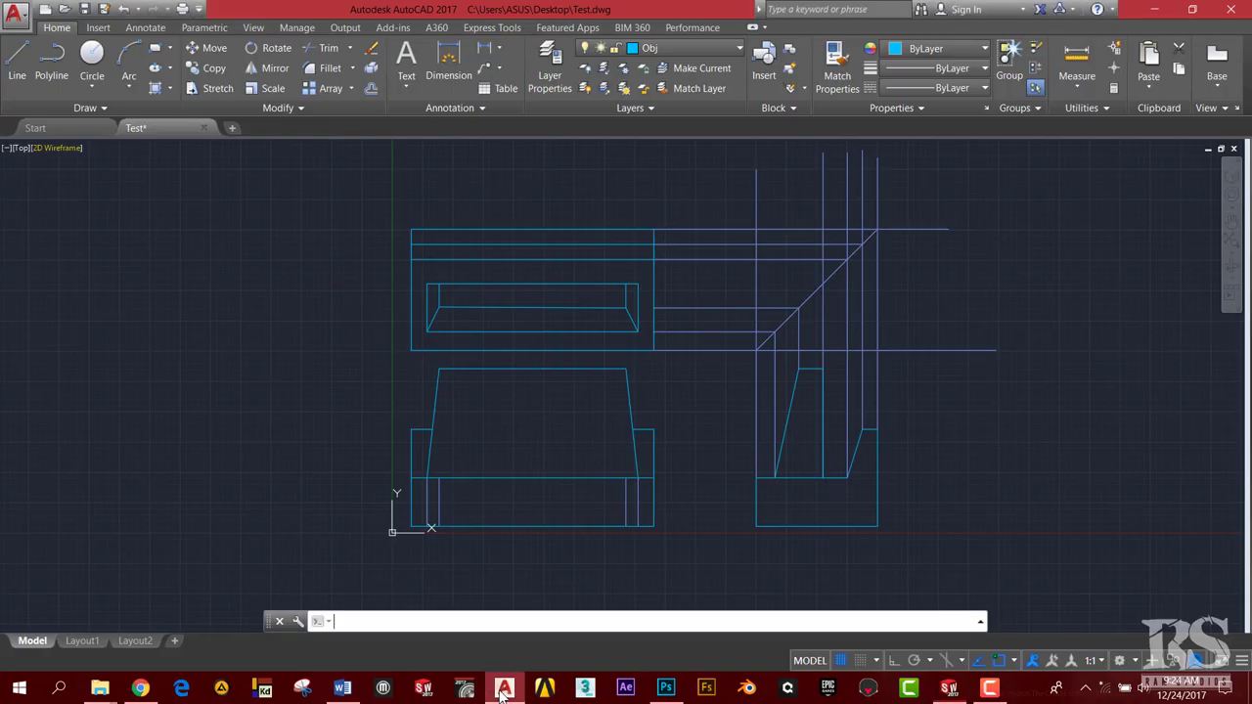
left_click(687, 51)
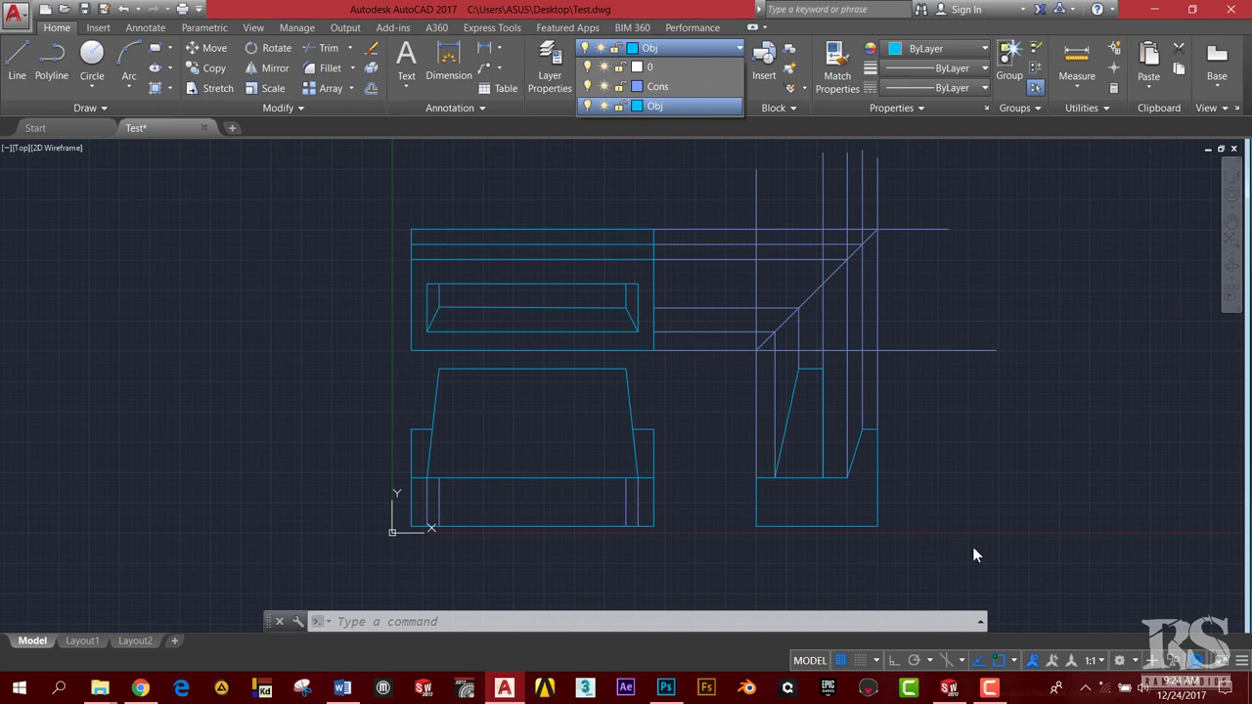
left_click(949, 688)
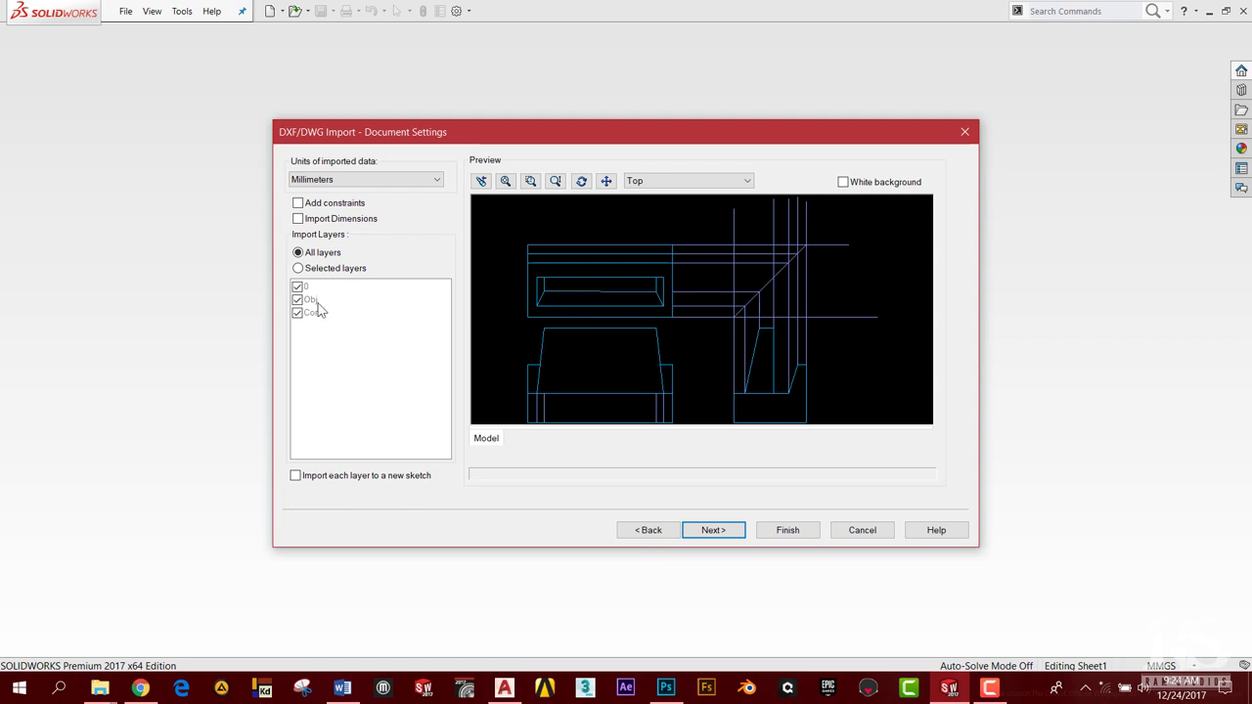
- Import only the Obj layer, excluding layers 0 and Cons, and continue to layer mapping
left_click_drag(375, 125, 364, 125)
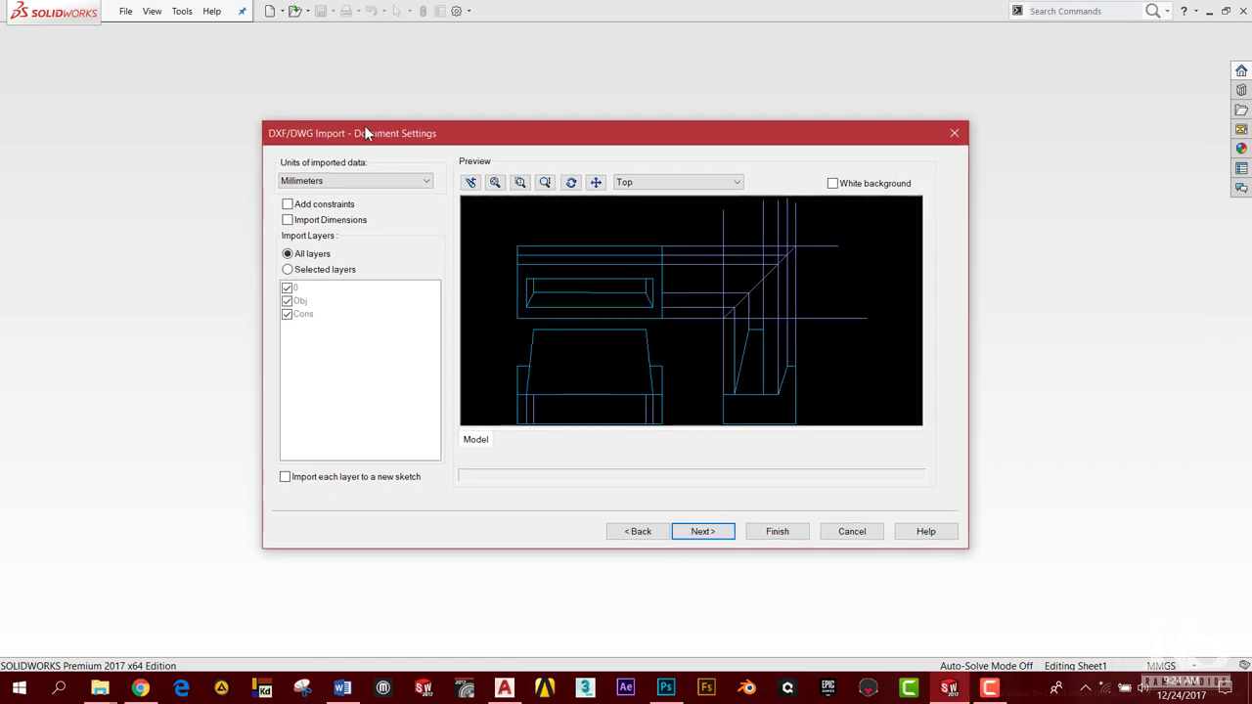
left_click(289, 270)
left_click(286, 314)
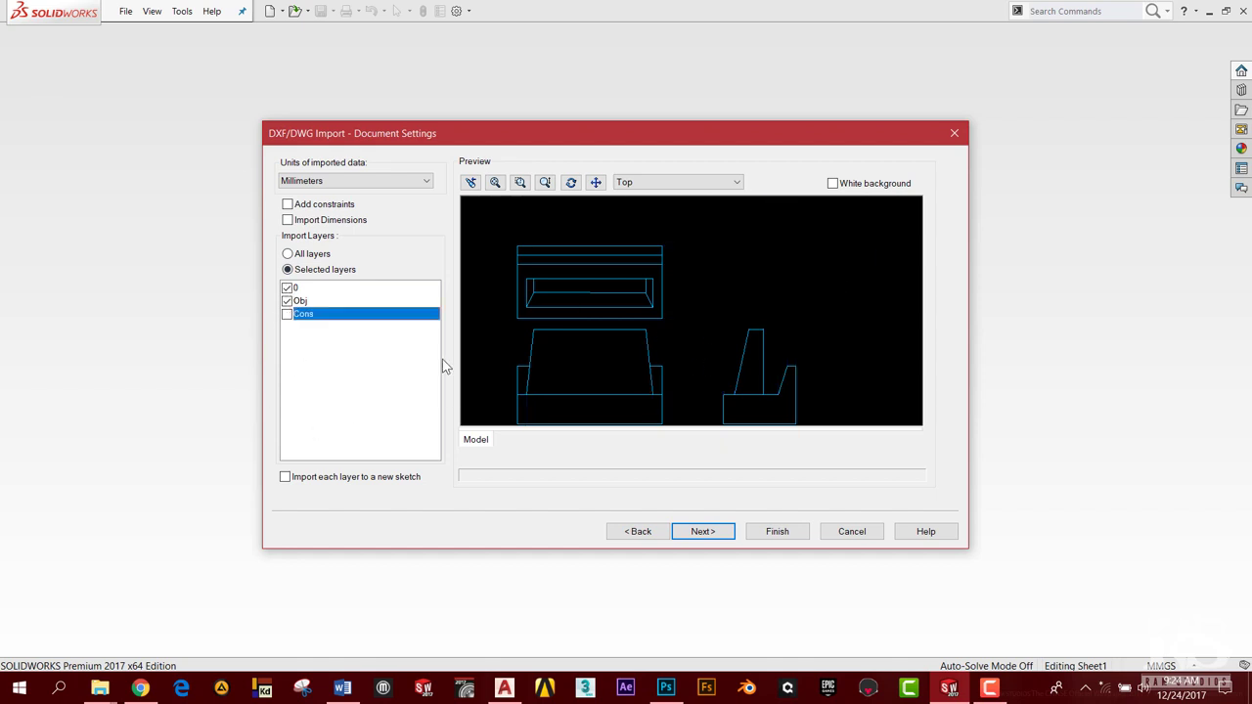
left_click(287, 288)
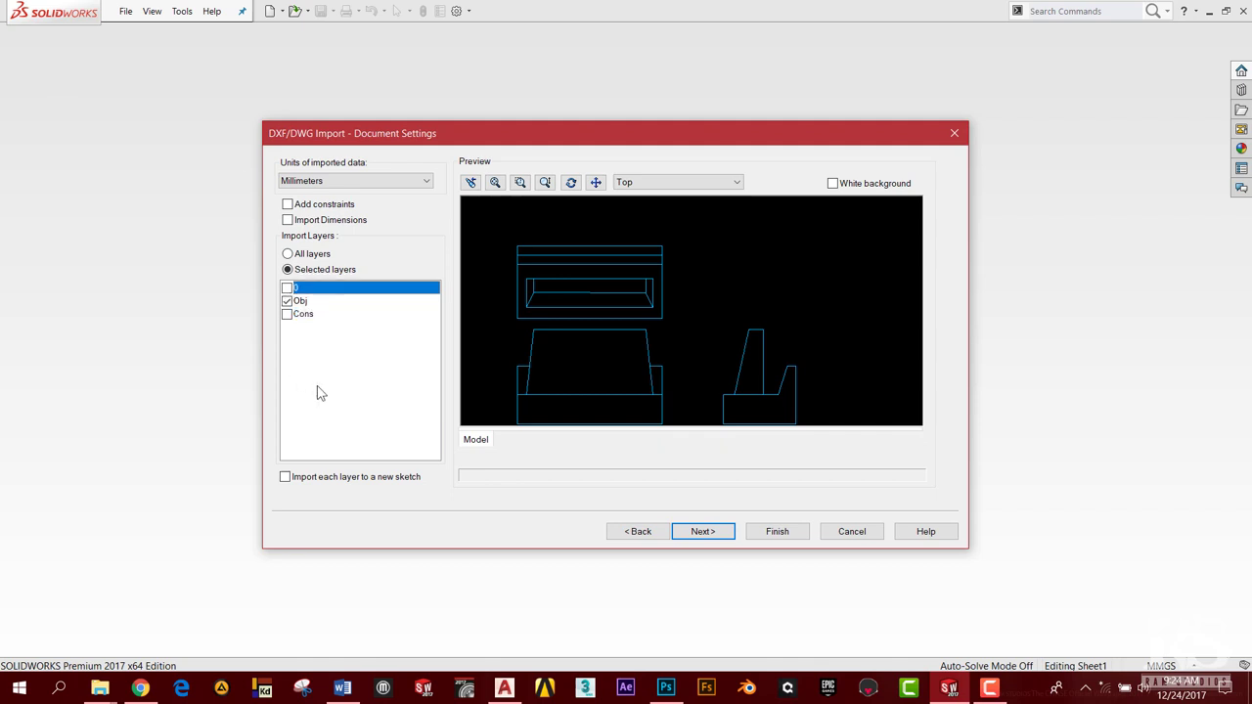
left_click(287, 301)
left_click(286, 302)
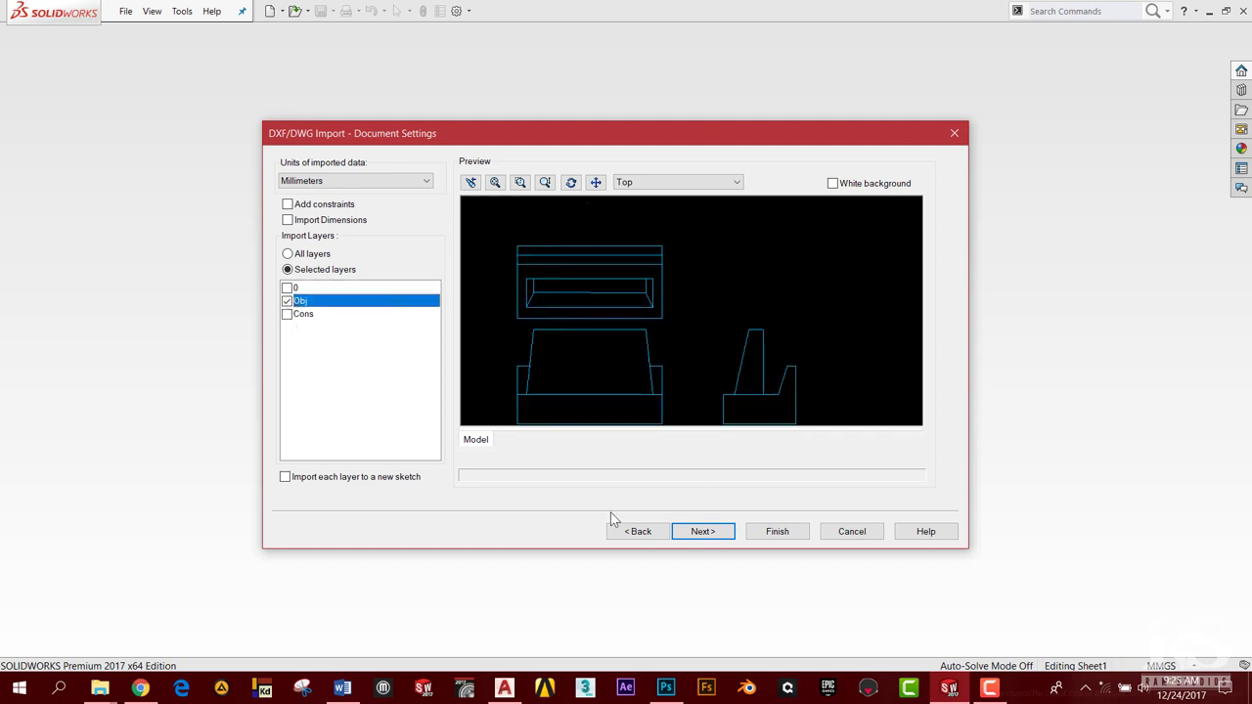
left_click(700, 533)
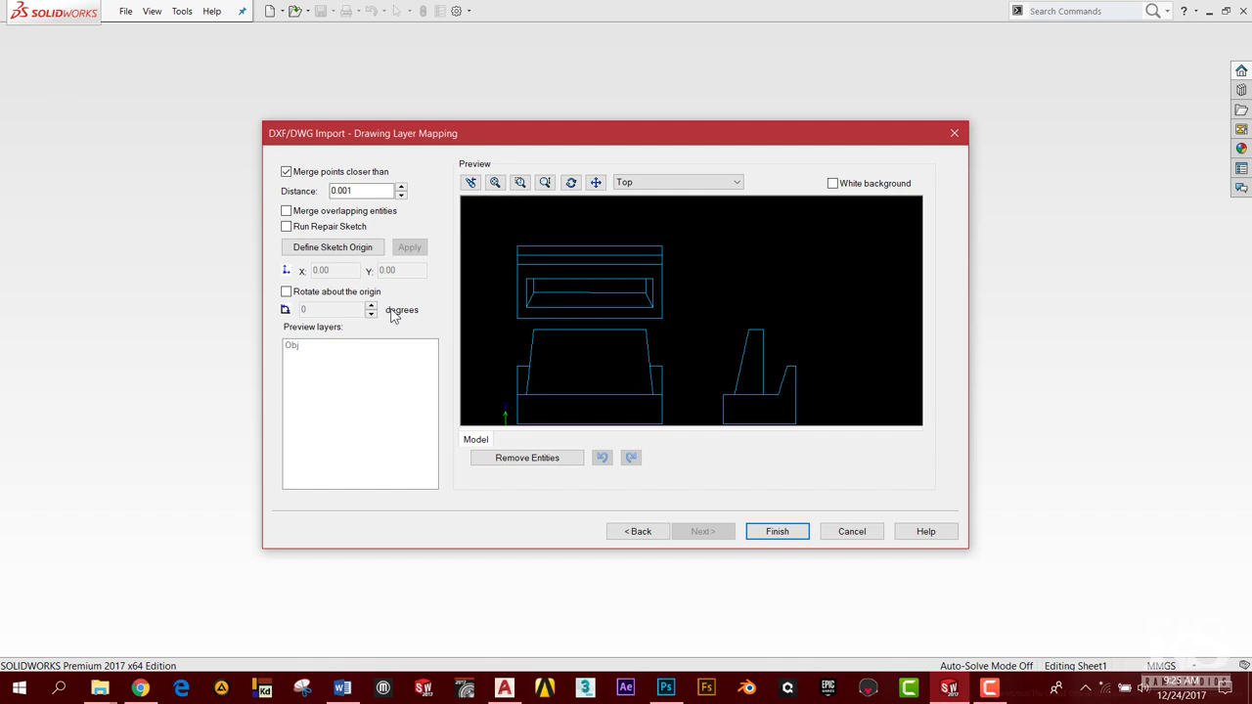
- Finish the import so the Obj-layer views land as a 2D sketch in a new part
left_click(751, 534)
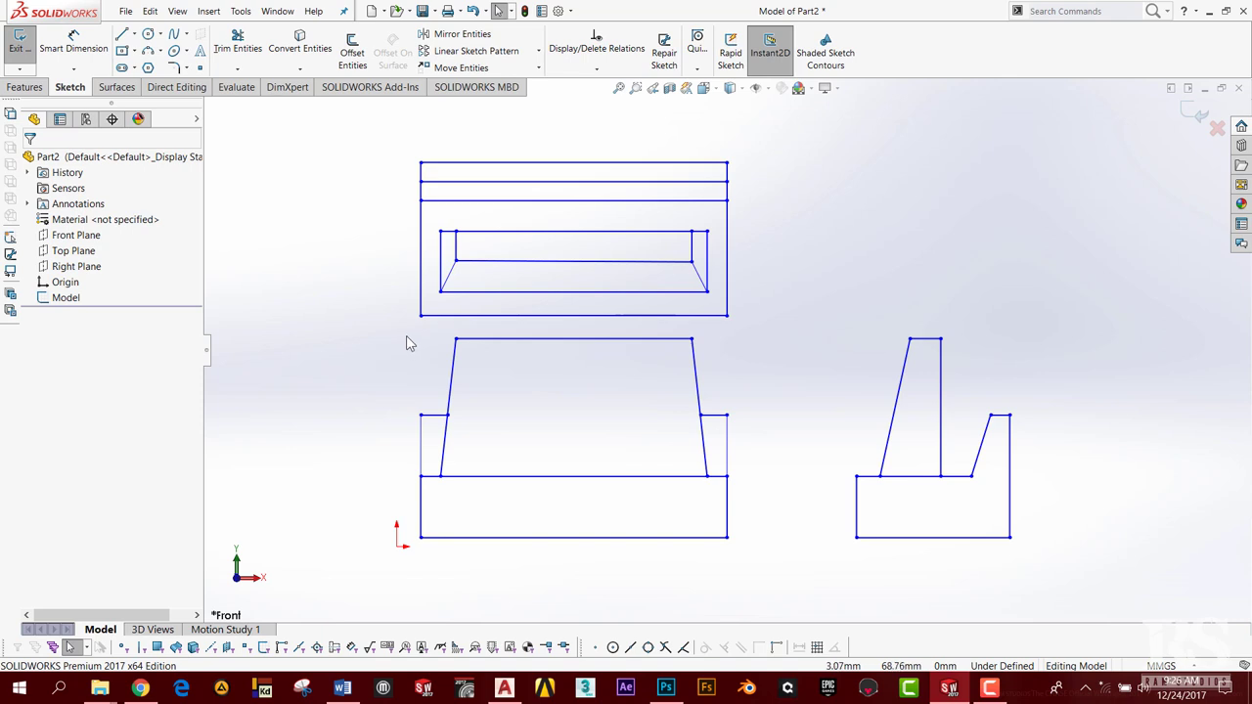
- Move the front-view lines into their own front sketch, then select the top-view lines
left_click_drag(396, 334, 761, 574)
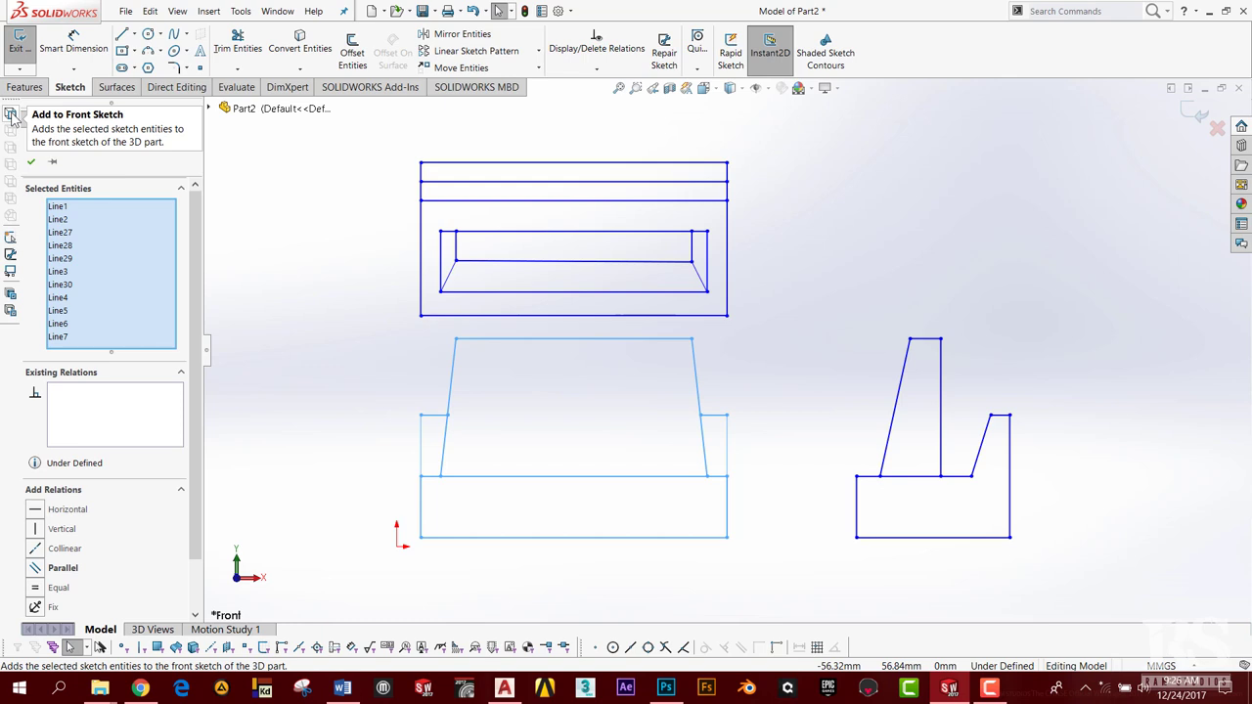
left_click(12, 117)
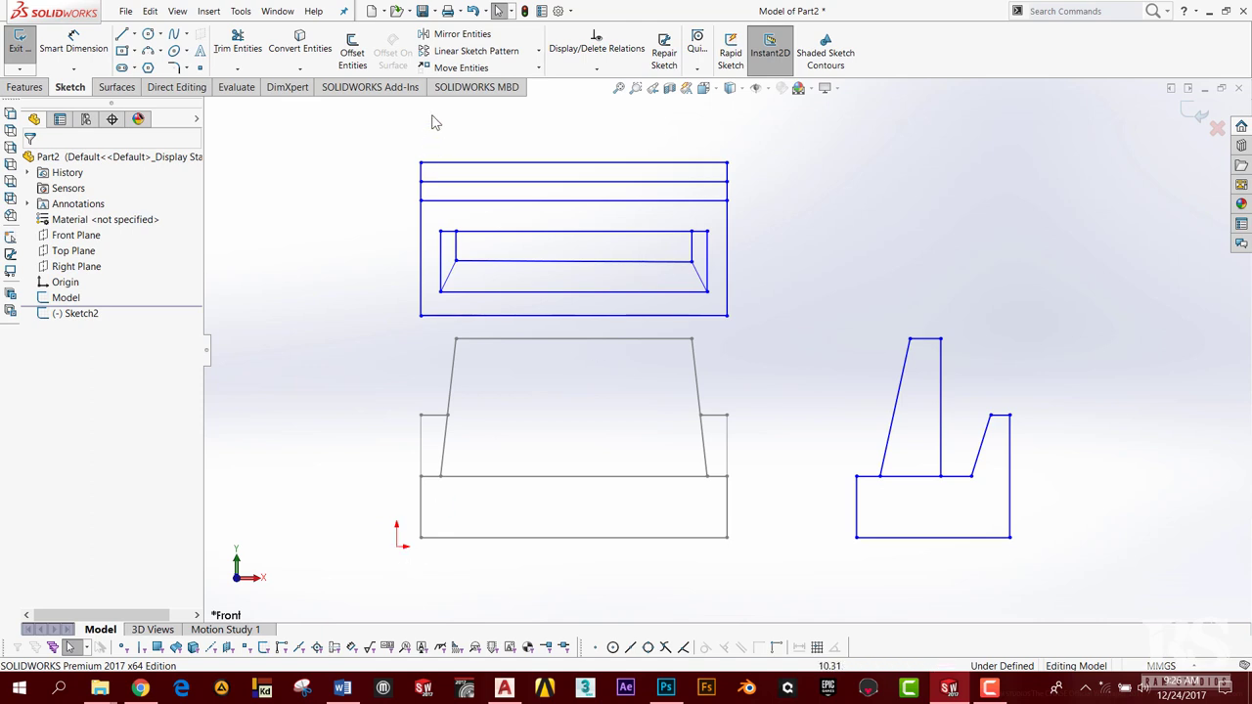
mouse_move(406, 149)
left_mouse_down()
mouse_move(462, 198)
mouse_move(738, 319)
left_mouse_up()
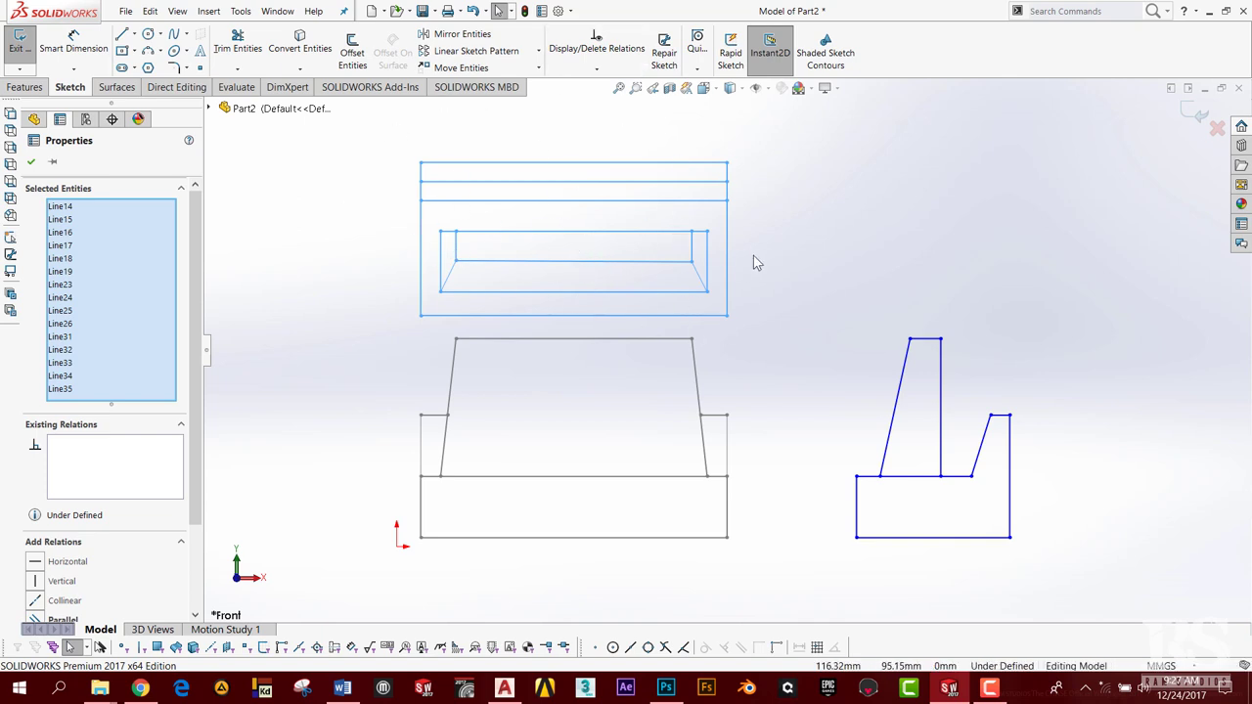
- Fold the top-view lines into a top sketch, then select the side-view lines
left_click(12, 136)
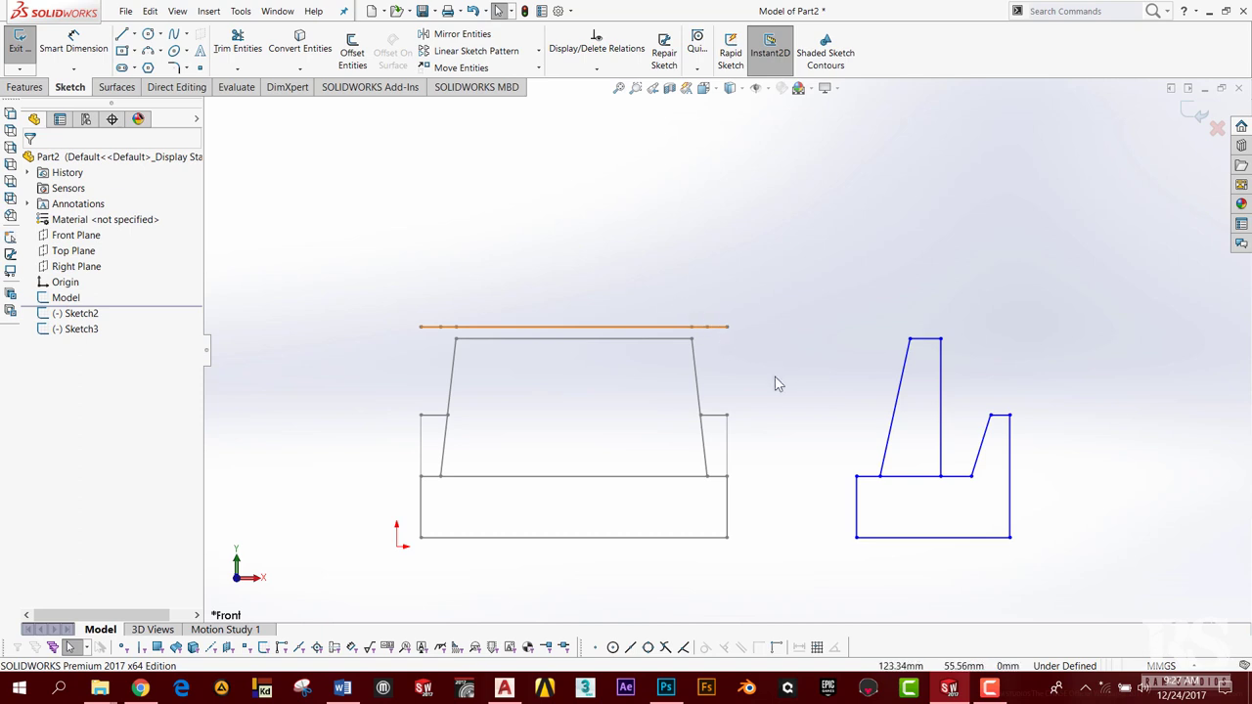
mouse_move(775, 378)
middle_mouse_down()
mouse_move(754, 491)
mouse_move(734, 456)
mouse_move(749, 413)
mouse_move(684, 472)
mouse_move(752, 408)
middle_mouse_up()
left_click_drag(800, 323, 1053, 618)
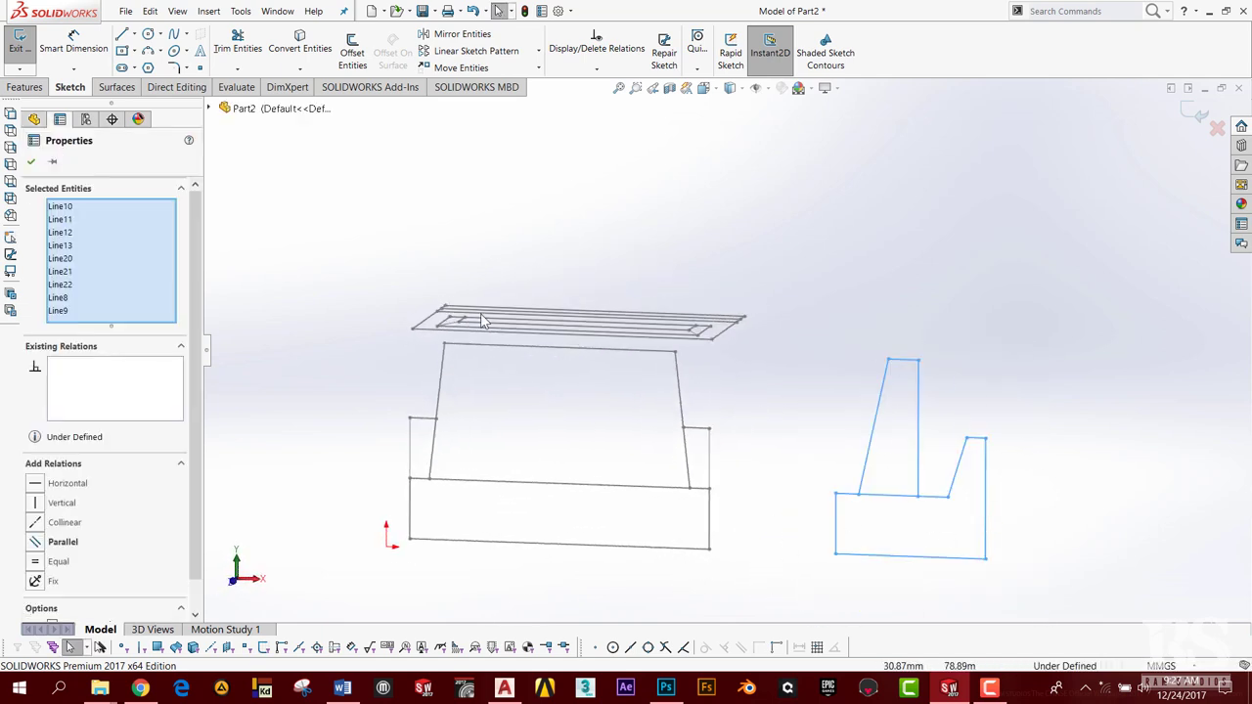
- Put the side-view lines into a right sketch and orbit and zoom to inspect the 3D layout
left_click(10, 147)
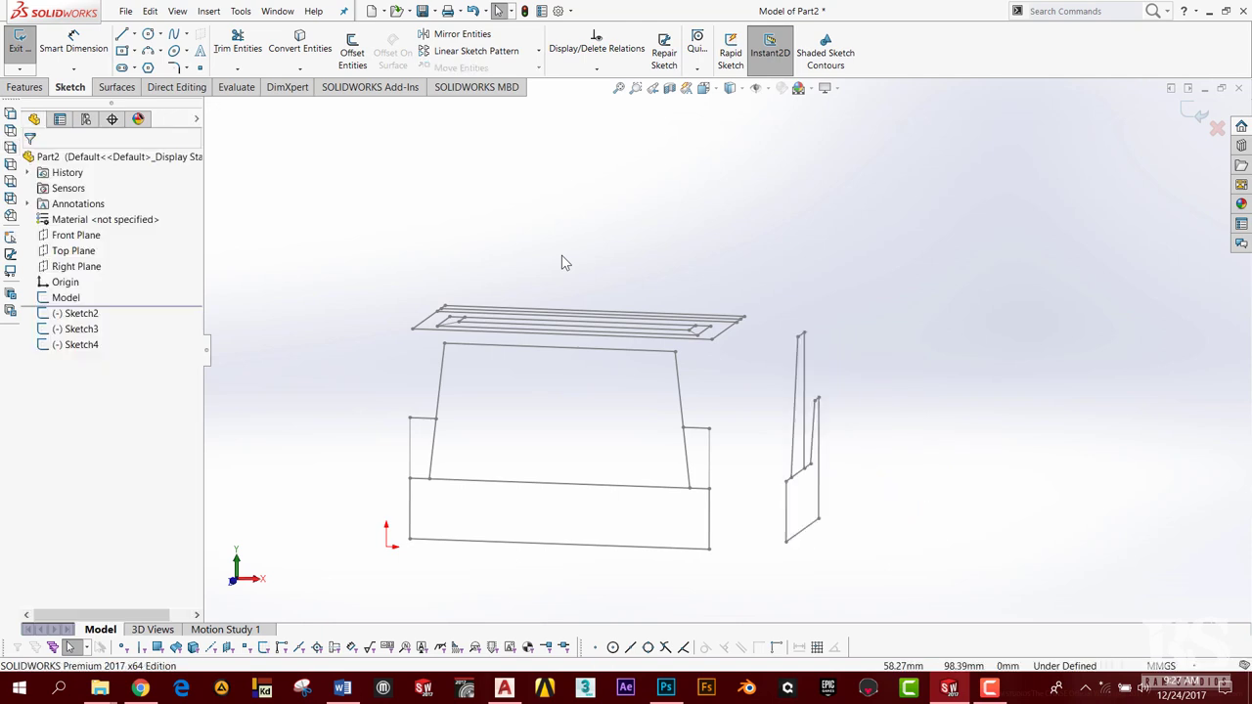
mouse_move(635, 450)
middle_mouse_down()
mouse_move(486, 470)
mouse_move(529, 411)
mouse_move(590, 361)
mouse_move(601, 501)
mouse_move(590, 464)
mouse_move(558, 518)
mouse_move(693, 287)
mouse_move(715, 427)
mouse_move(640, 497)
mouse_move(762, 173)
middle_mouse_up()
scroll(679, 489, "down", 2)
scroll(671, 536, "up", 1)
scroll(702, 485, "down", 2)
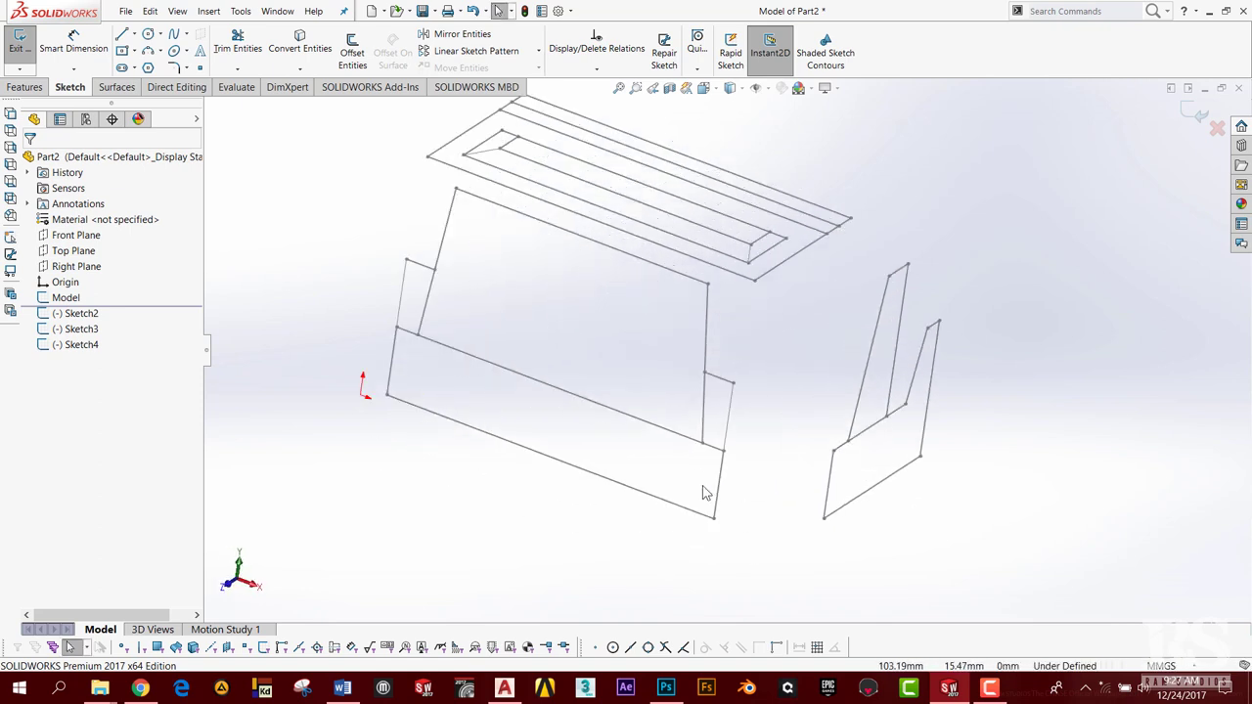
mouse_move(790, 332)
middle_mouse_down()
mouse_move(694, 389)
mouse_move(730, 369)
mouse_move(685, 360)
mouse_move(751, 441)
mouse_move(708, 461)
mouse_move(776, 402)
mouse_move(665, 455)
mouse_move(593, 400)
mouse_move(643, 355)
mouse_move(598, 358)
mouse_move(613, 305)
mouse_move(581, 366)
mouse_move(617, 322)
mouse_move(611, 393)
mouse_move(637, 369)
mouse_move(609, 397)
mouse_move(609, 375)
mouse_move(679, 312)
mouse_move(692, 277)
mouse_move(699, 295)
middle_mouse_up()
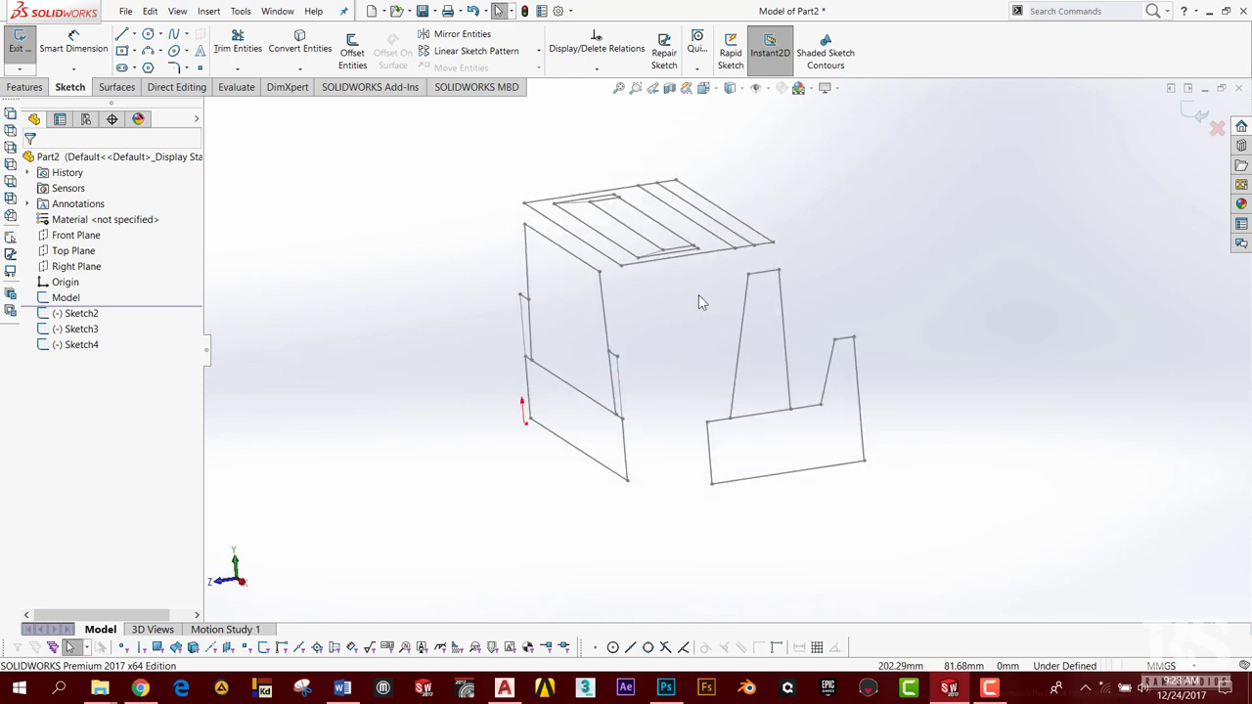
- Align the top sketch's edge with the side sketch's vertical edge, then exit sketch editing
scroll(699, 295, "up", 1)
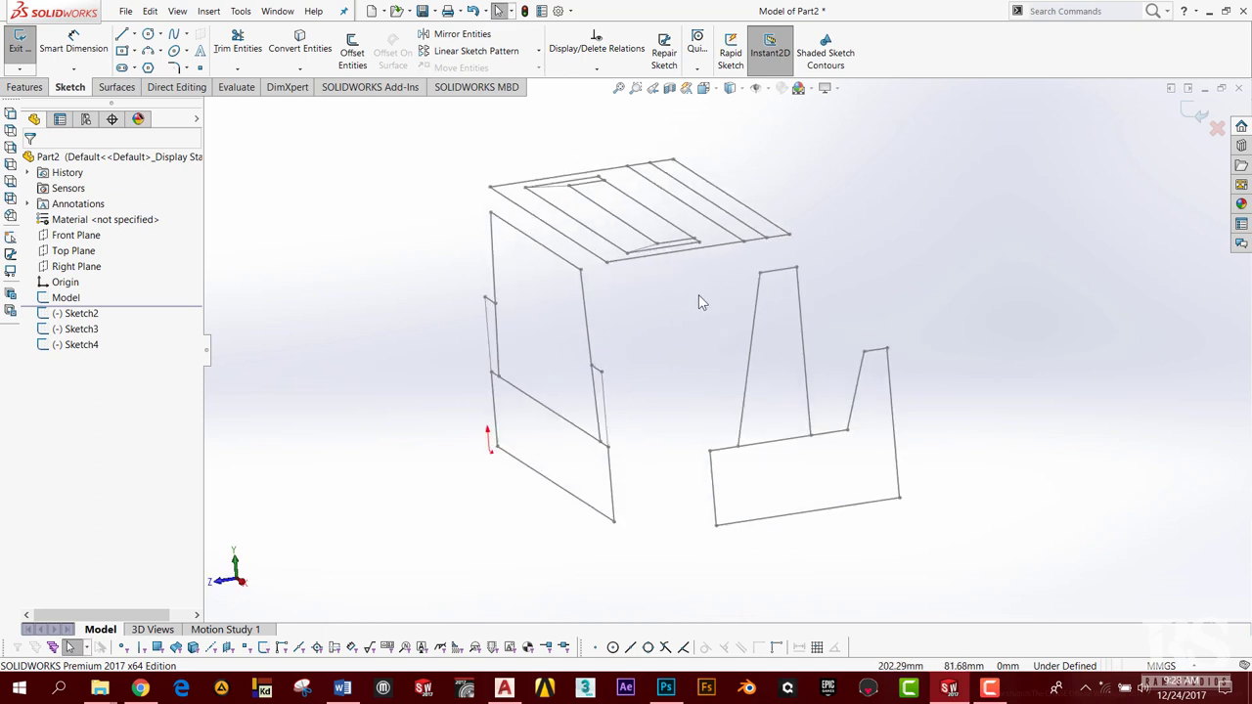
left_click(548, 227)
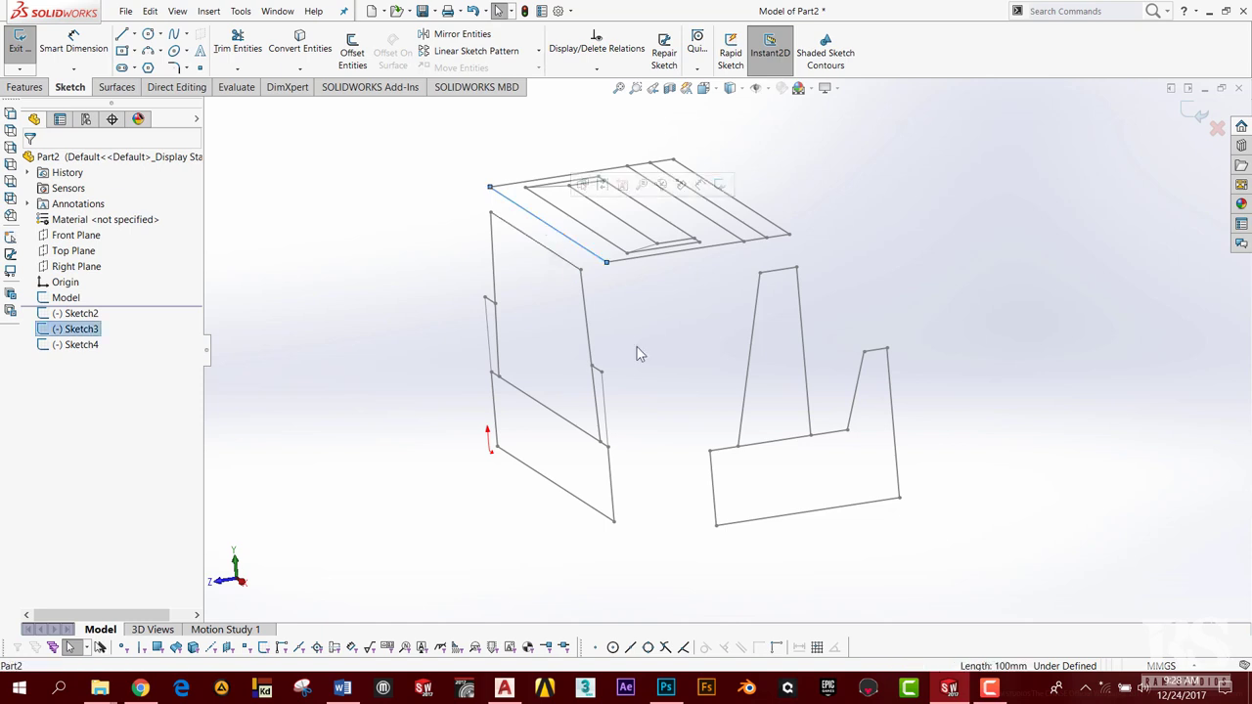
left_click(714, 492, "ctrl")
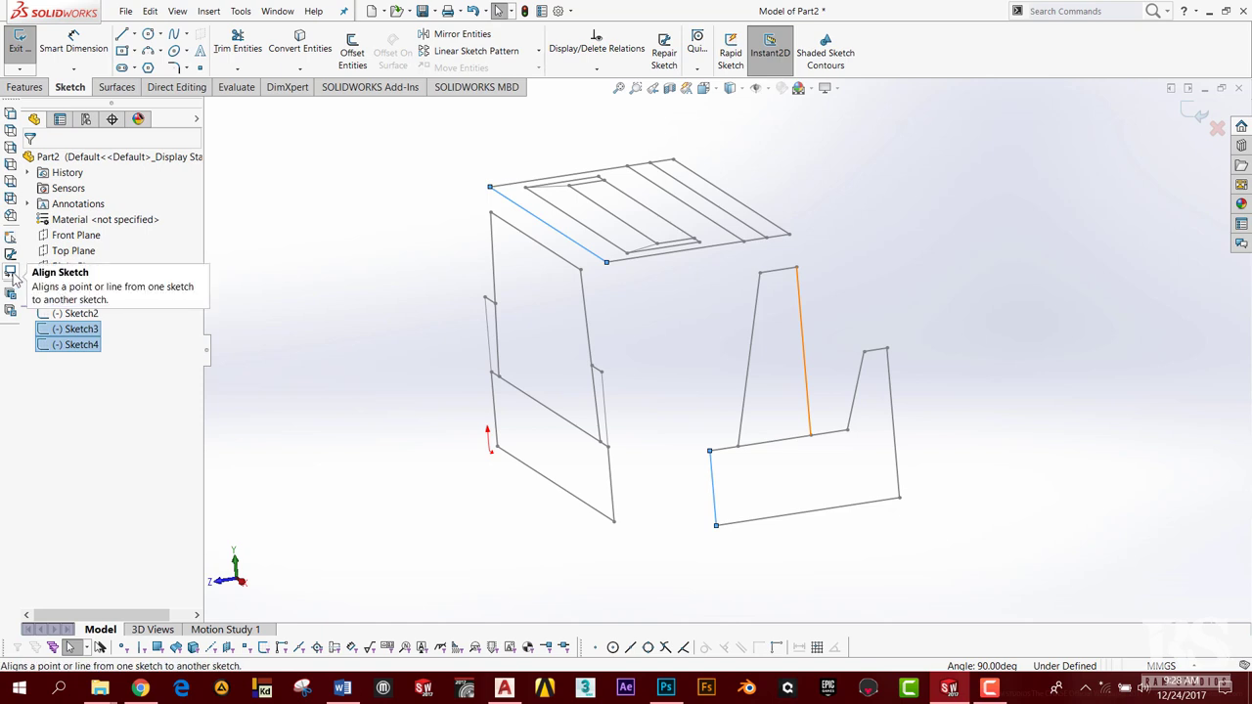
left_click(12, 277)
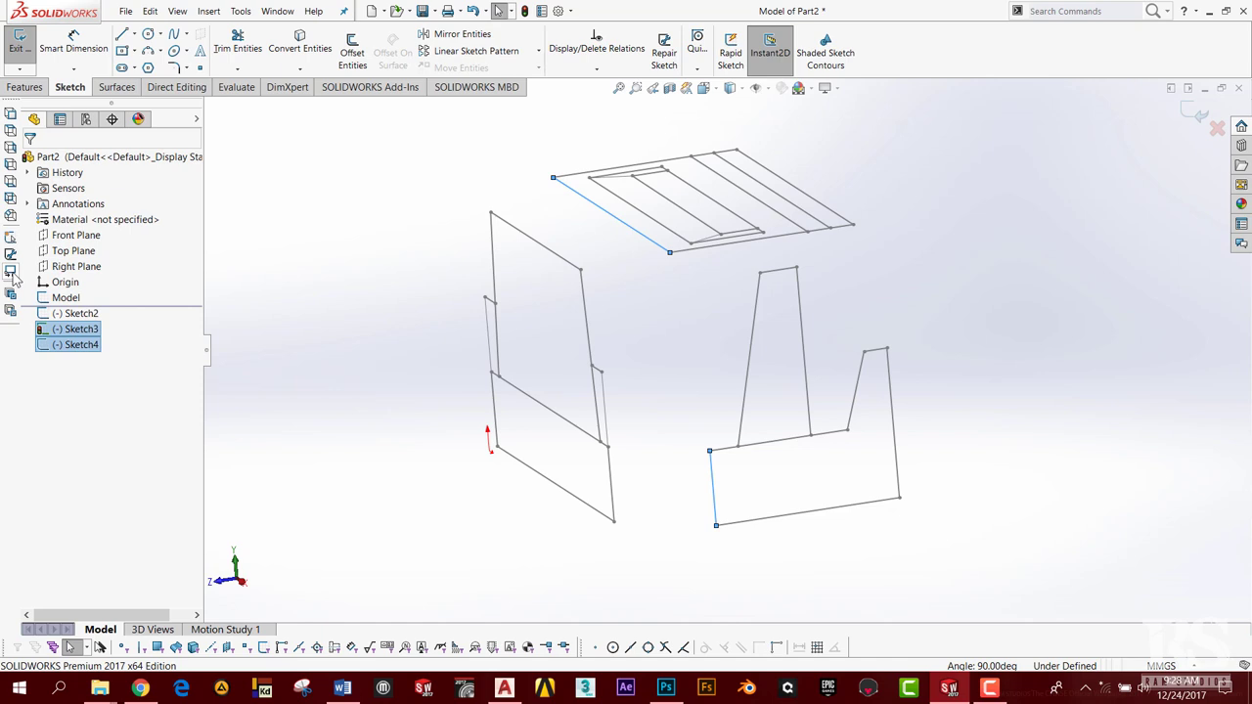
mouse_move(629, 286)
middle_mouse_down()
mouse_move(587, 280)
mouse_move(640, 268)
mouse_move(637, 289)
mouse_move(646, 285)
mouse_move(652, 215)
mouse_move(811, 244)
mouse_move(770, 155)
mouse_move(648, 234)
mouse_move(718, 209)
mouse_move(656, 245)
mouse_move(697, 296)
mouse_move(646, 280)
mouse_move(668, 226)
mouse_move(705, 239)
middle_mouse_up()
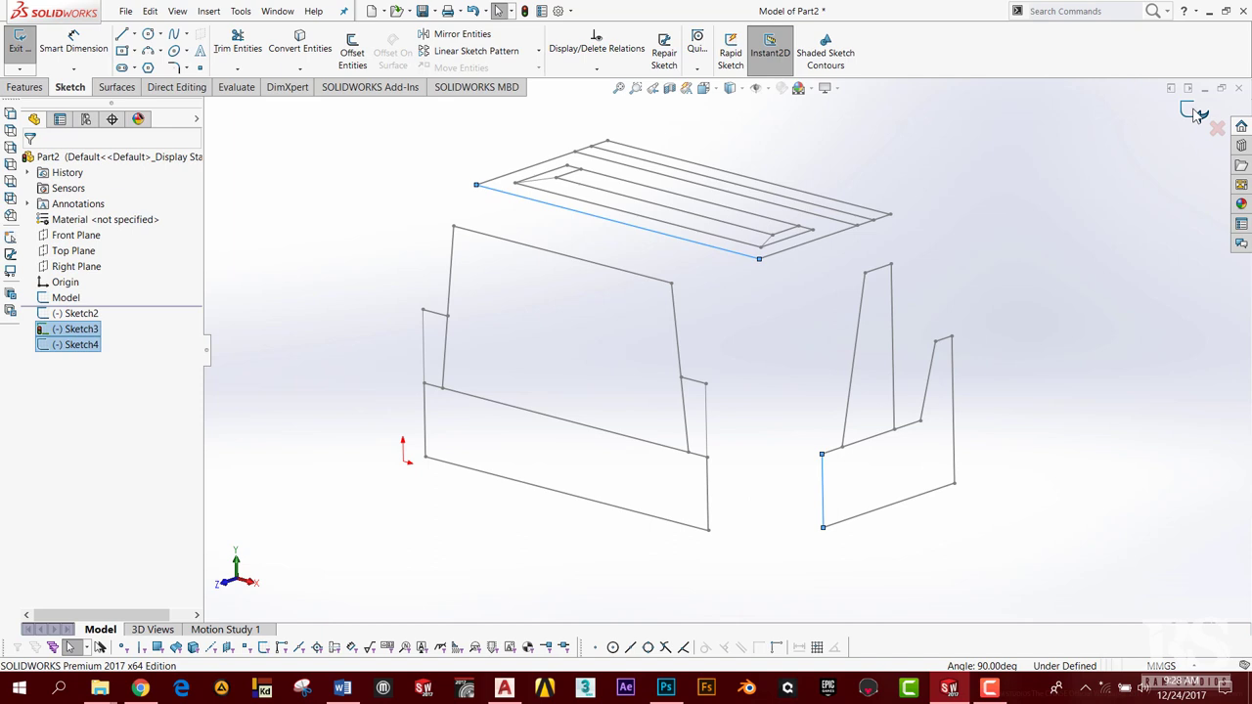
left_click(1200, 116)
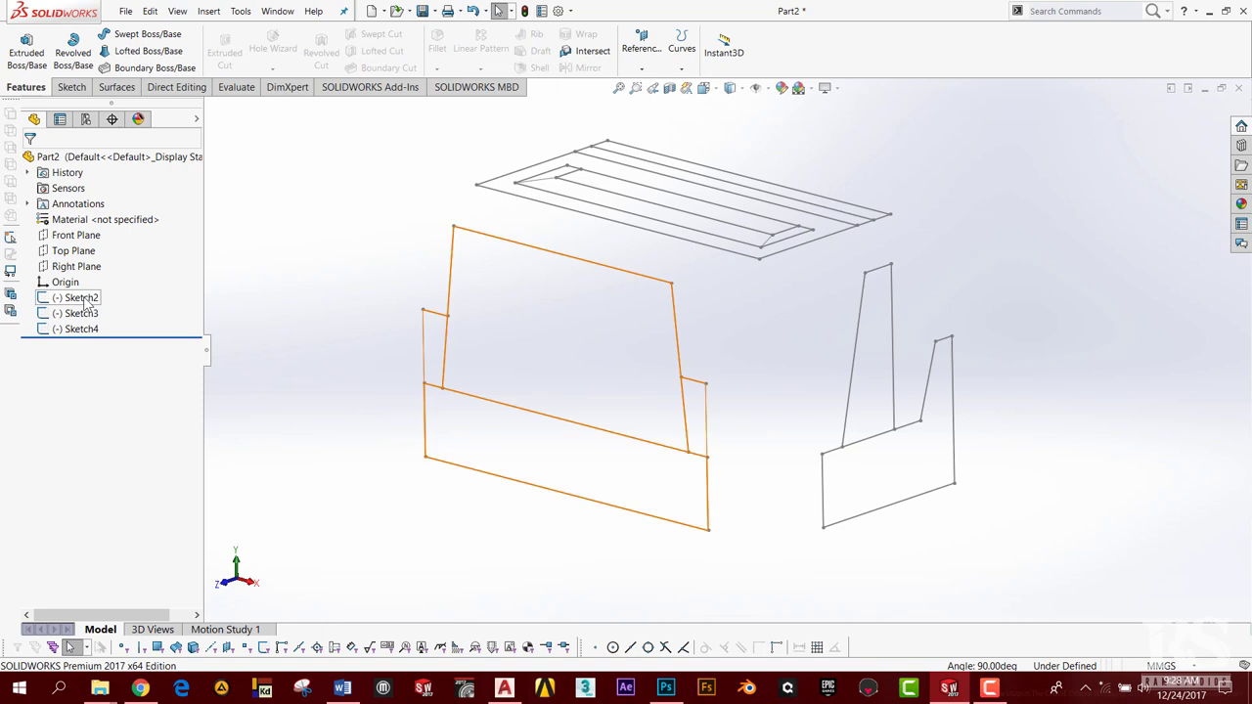
- Check which view Sketch2, Sketch3 and Sketch4 each hold, then start an Extruded Boss/Base
left_click(82, 298)
left_click(83, 313)
left_click(87, 336)
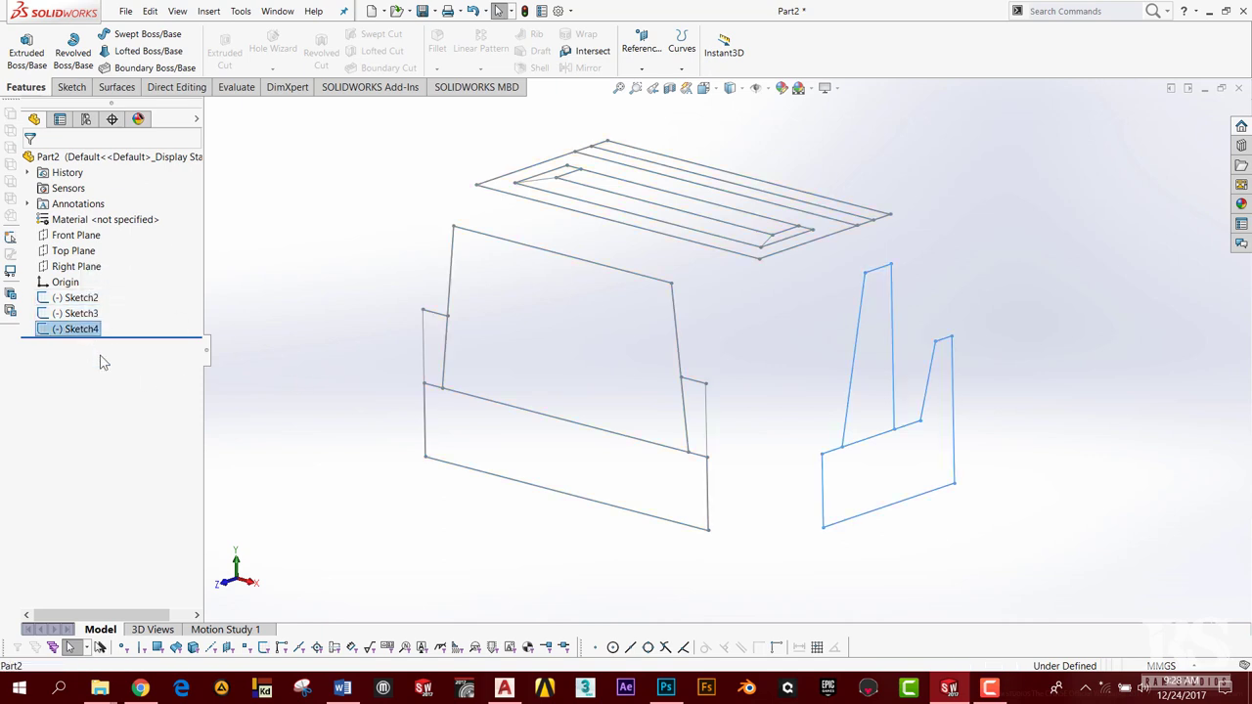
left_click(247, 358)
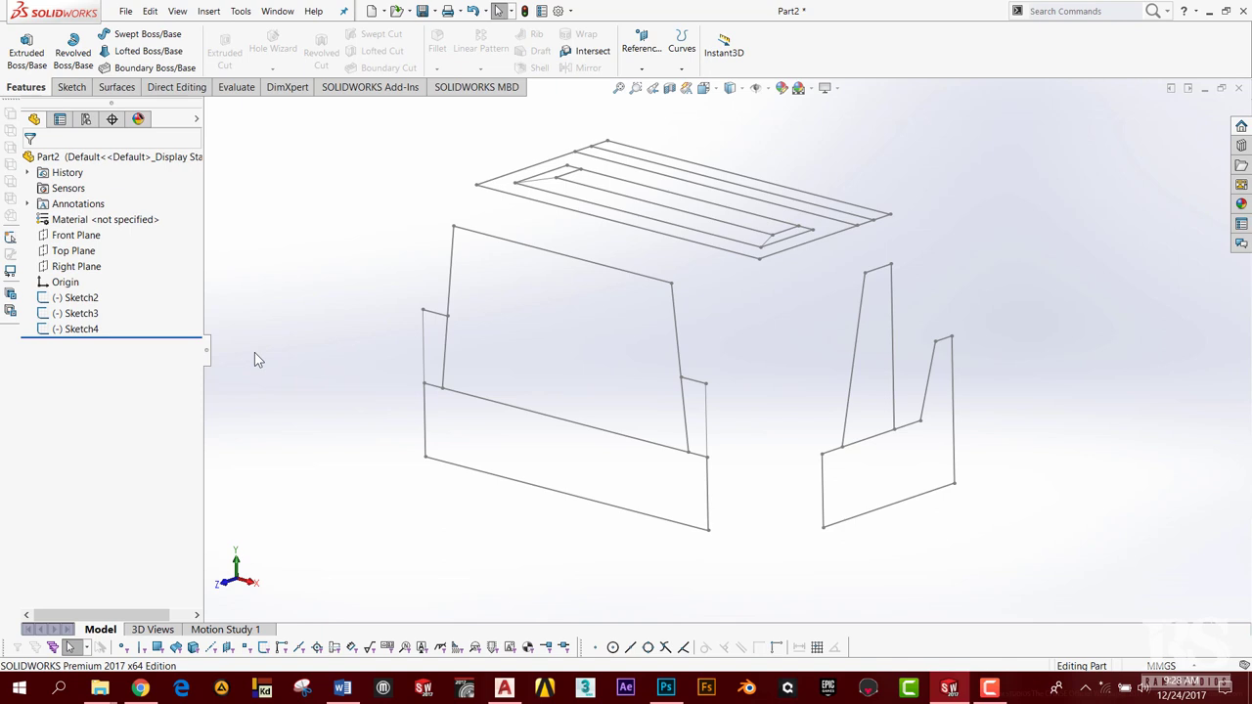
left_click(27, 47)
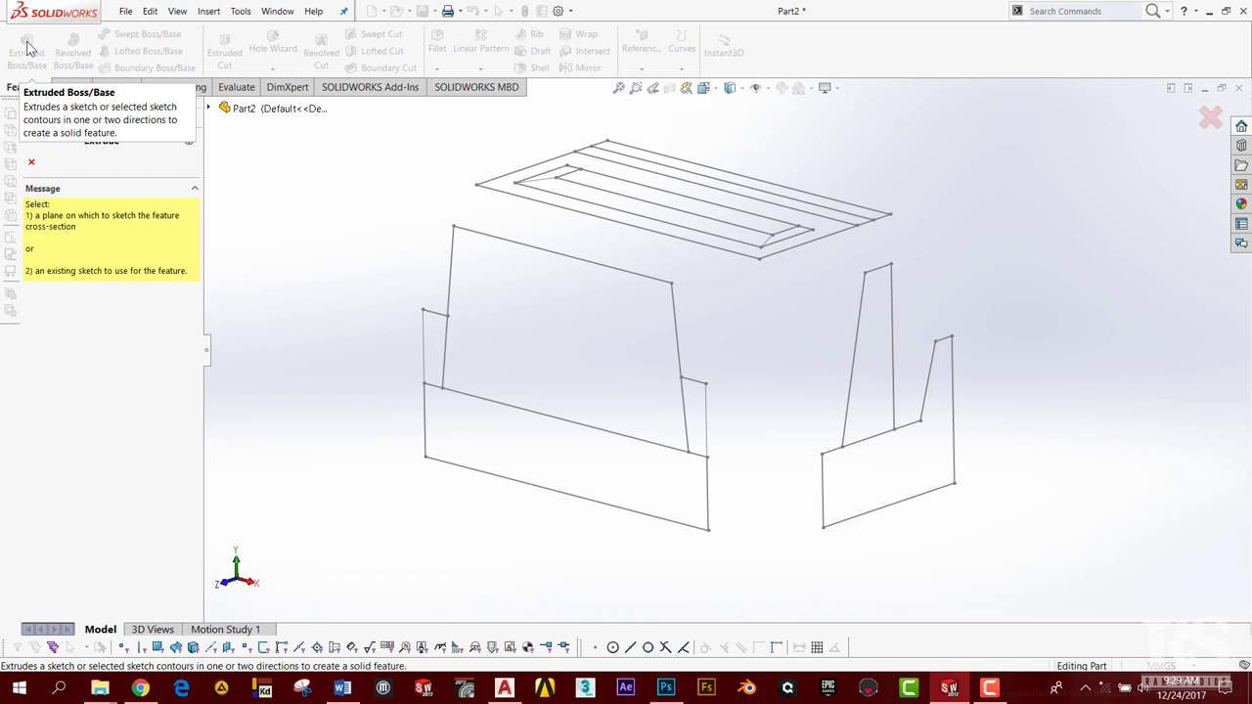
- Extrude Sketch4 as a Blind 10 mm boss, reversed toward the other views
left_click(915, 496)
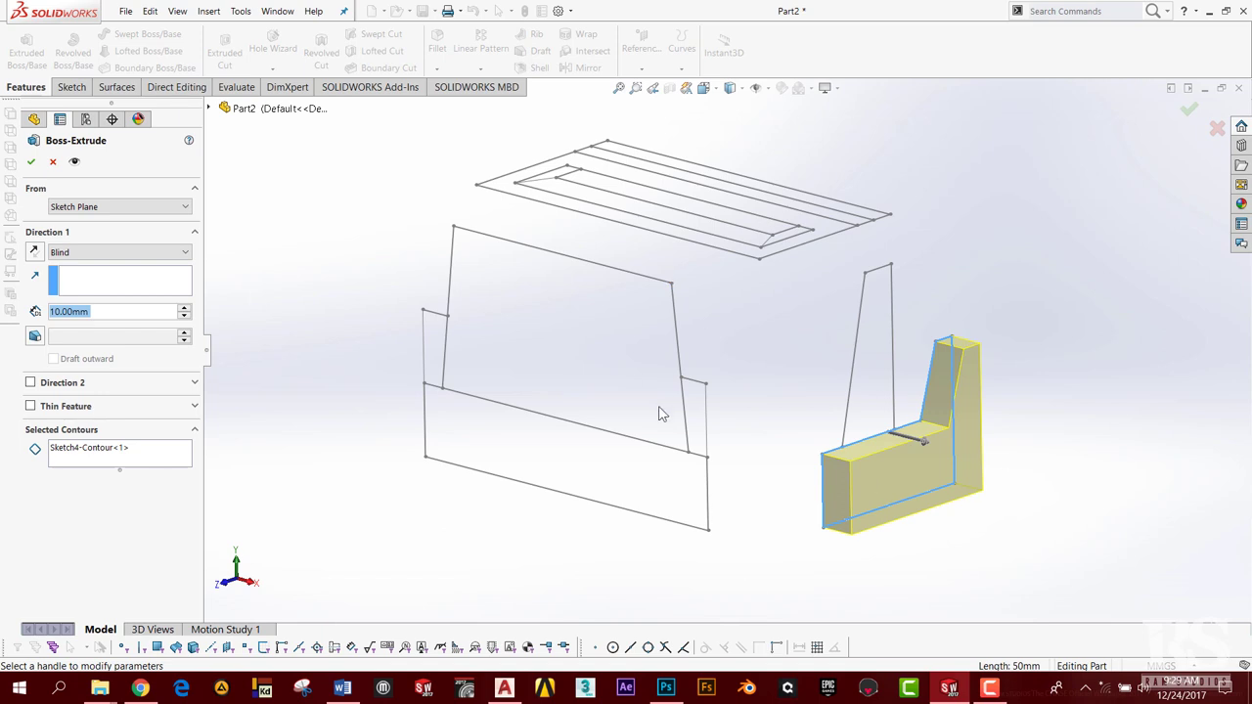
left_click(34, 251)
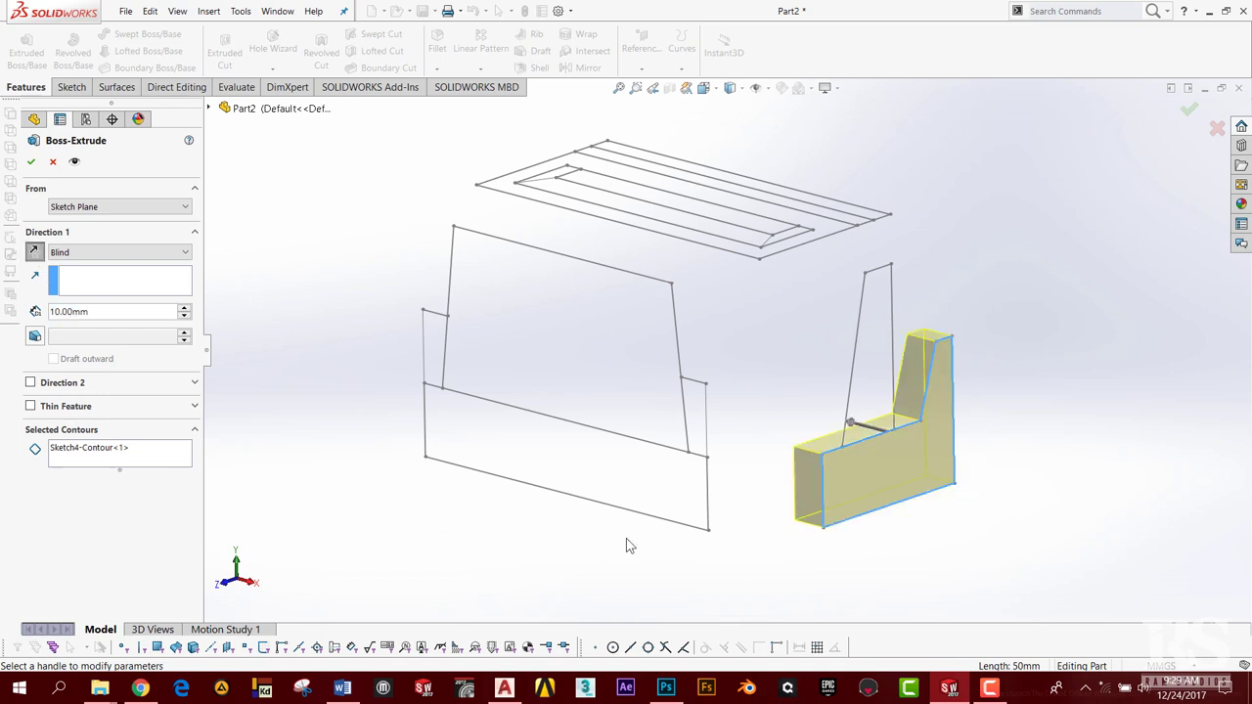
middle_click_drag(767, 557, 782, 601)
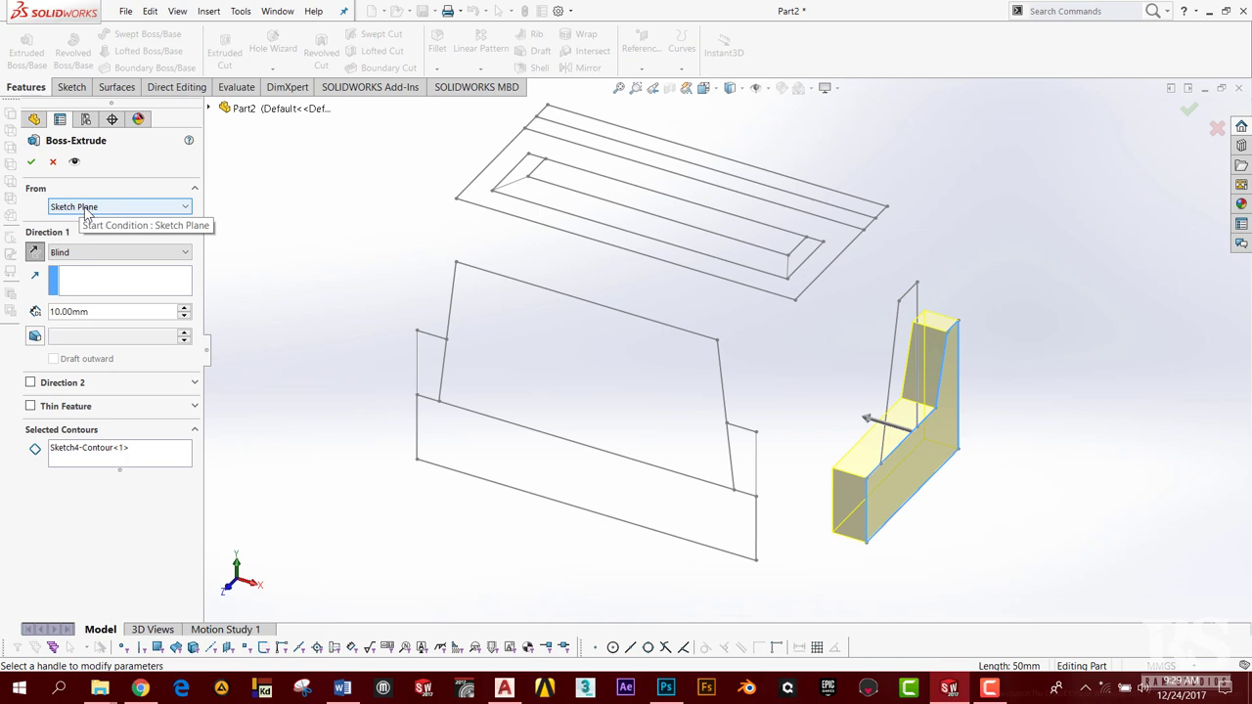
left_click(87, 209)
- Extrude the side profile from vertex Point4@Sketch2 up to vertex Point1@Sketch2 and accept it
left_click(64, 243)
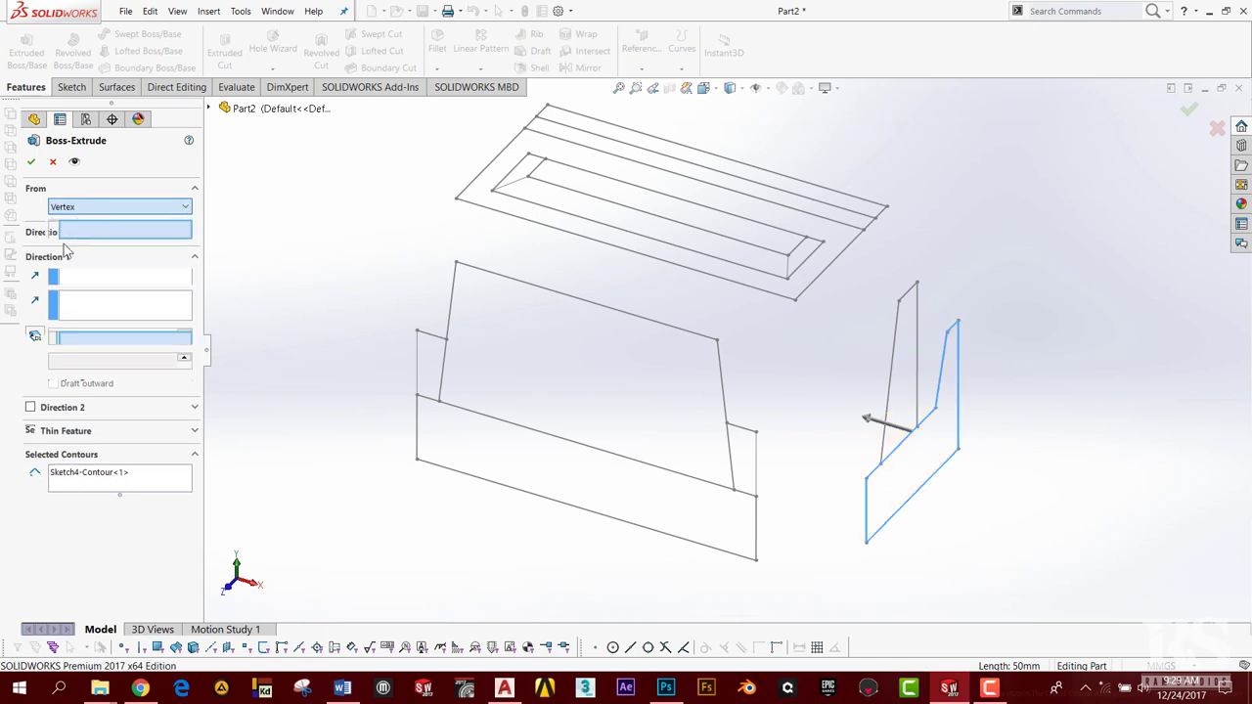
left_click(756, 563)
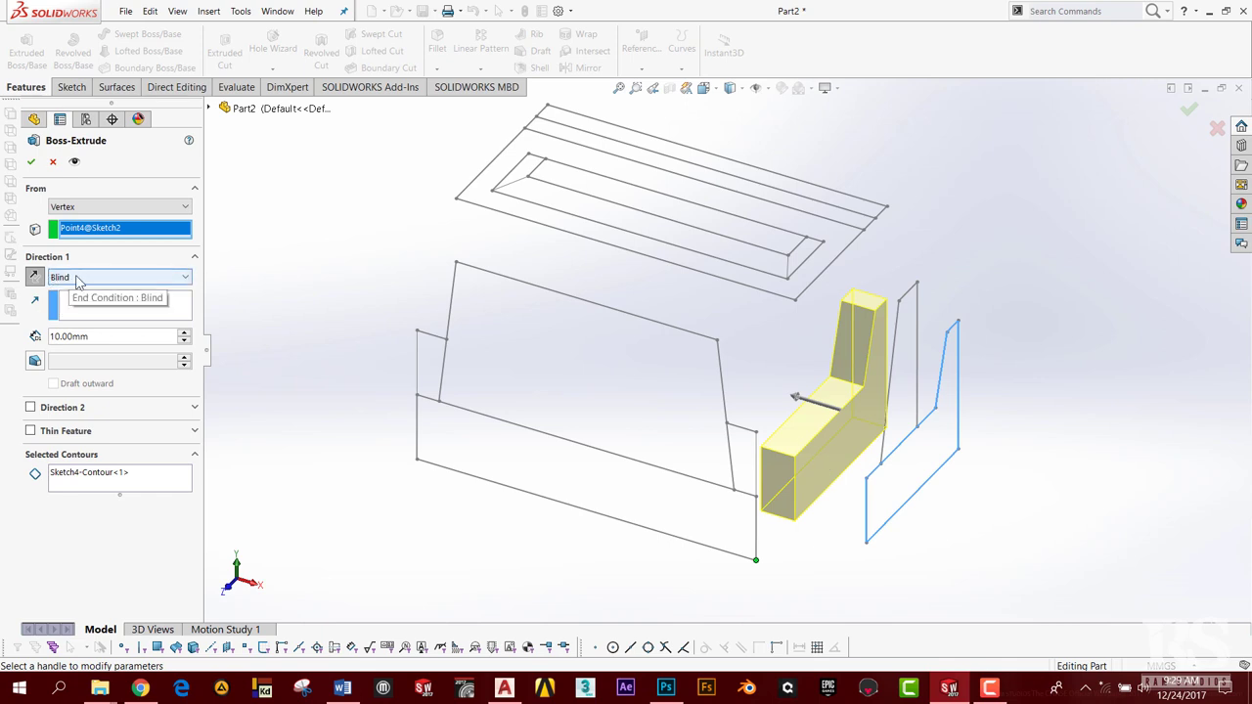
left_click(77, 279)
left_click(80, 295)
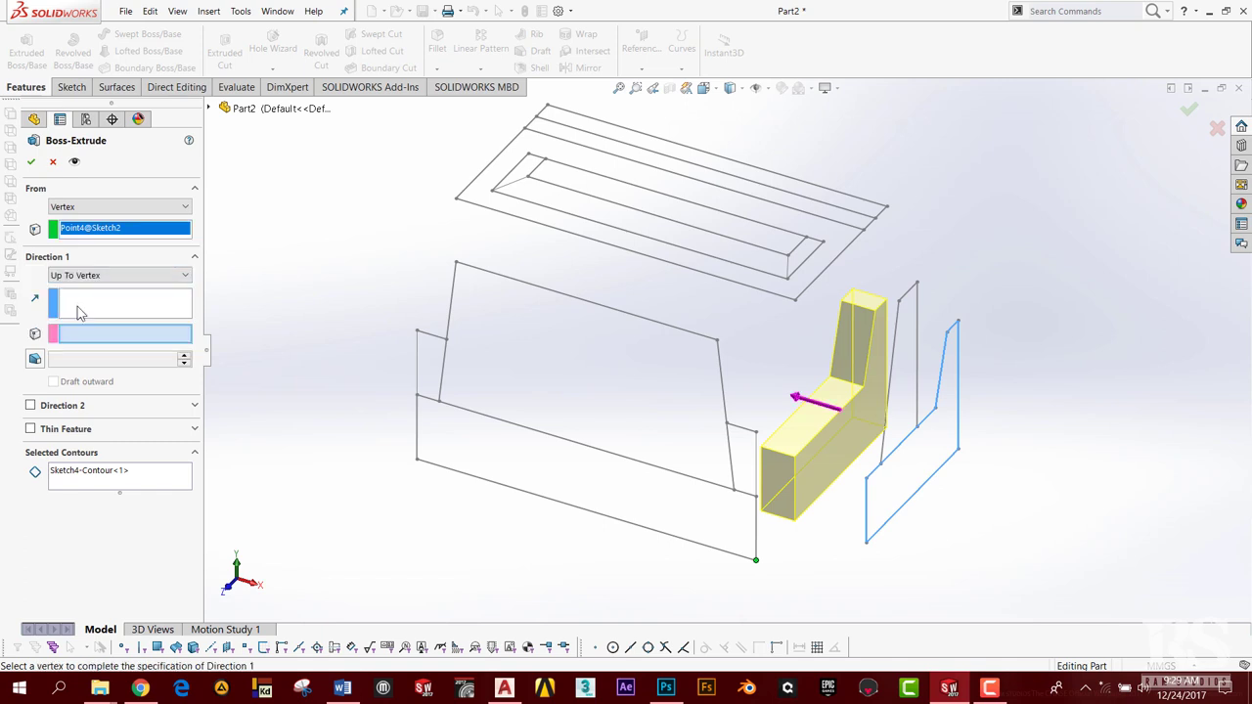
left_click(417, 461)
mouse_move(551, 431)
middle_mouse_down()
mouse_move(518, 388)
mouse_move(521, 414)
middle_mouse_up()
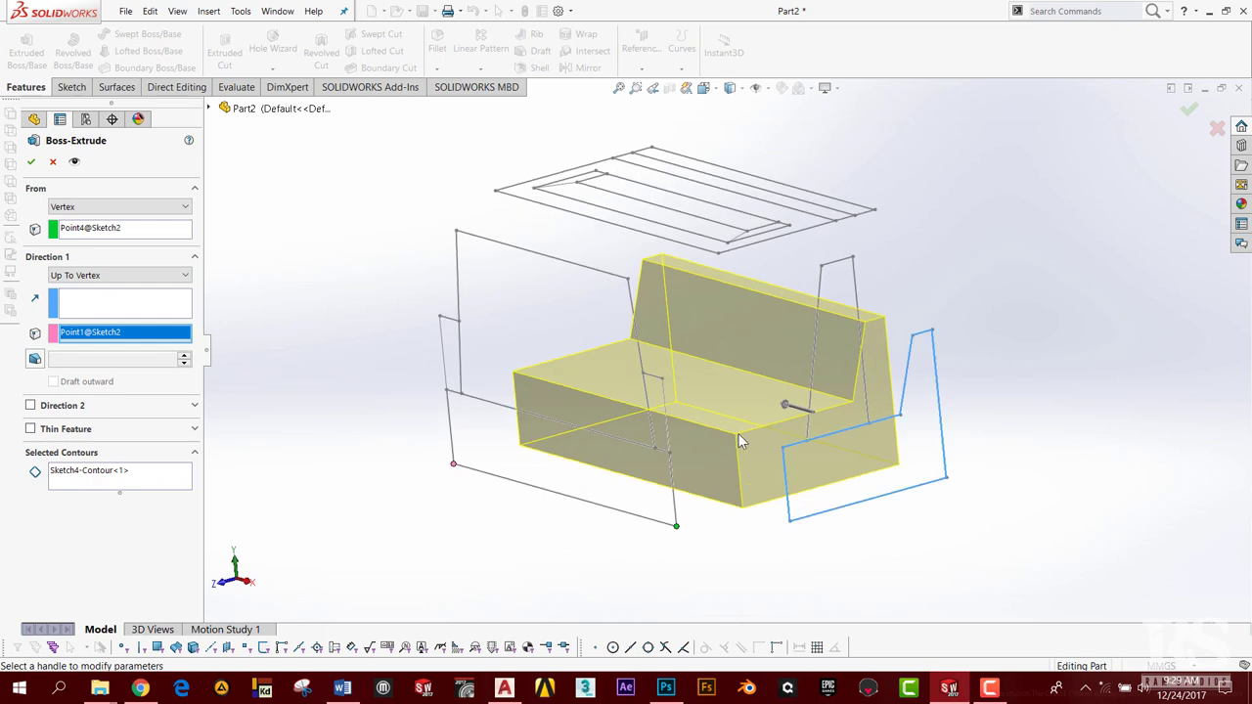
middle_click_drag(769, 407, 880, 419)
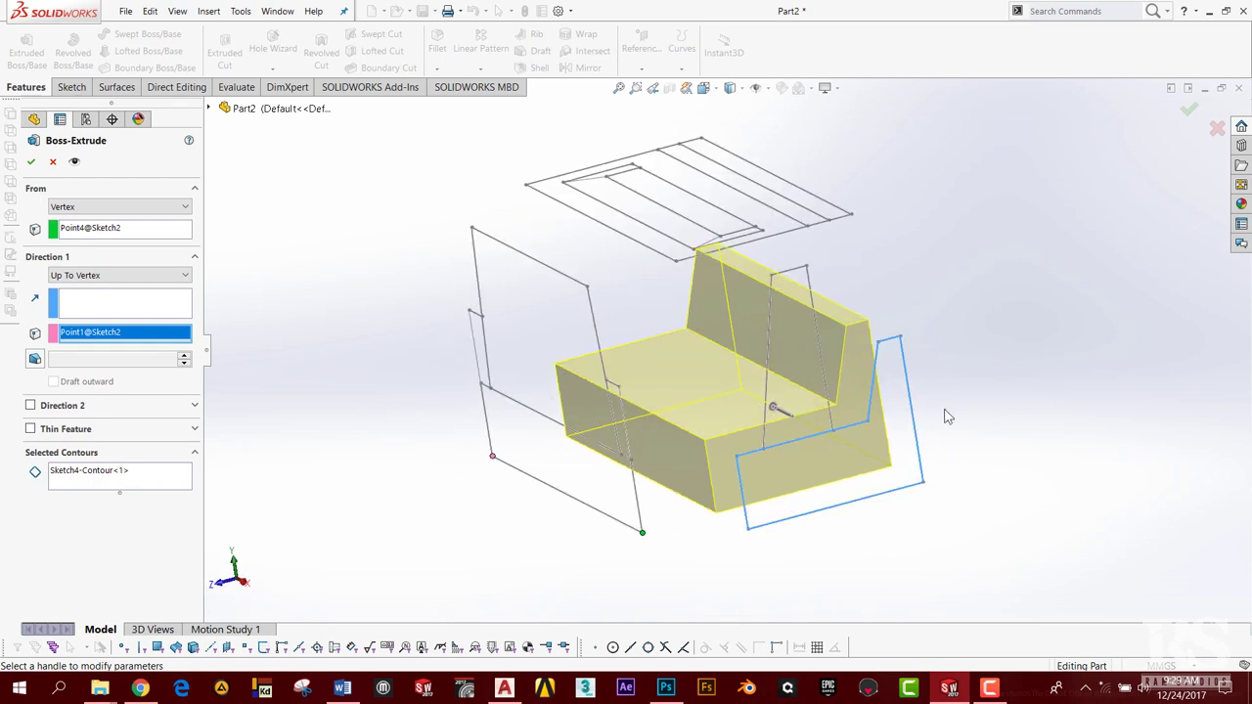
mouse_move(700, 435)
middle_mouse_down()
mouse_move(721, 439)
mouse_move(733, 394)
mouse_move(749, 434)
mouse_move(739, 422)
middle_mouse_up()
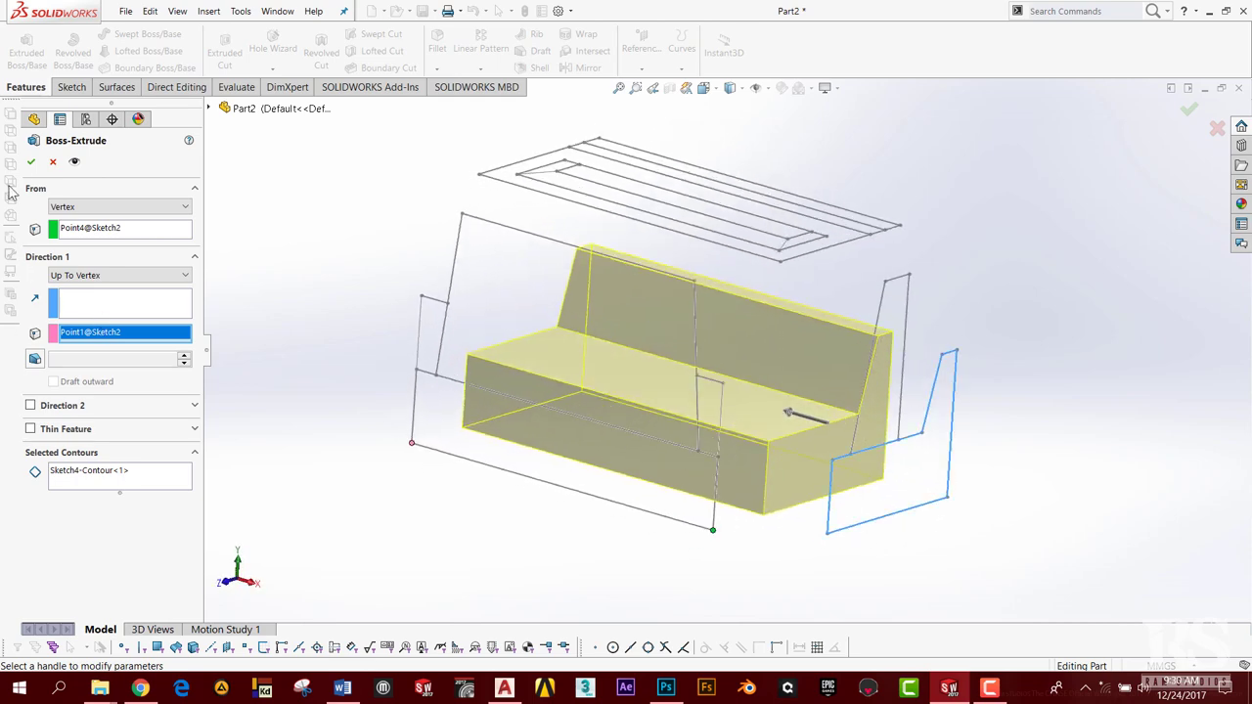
left_click(30, 164)
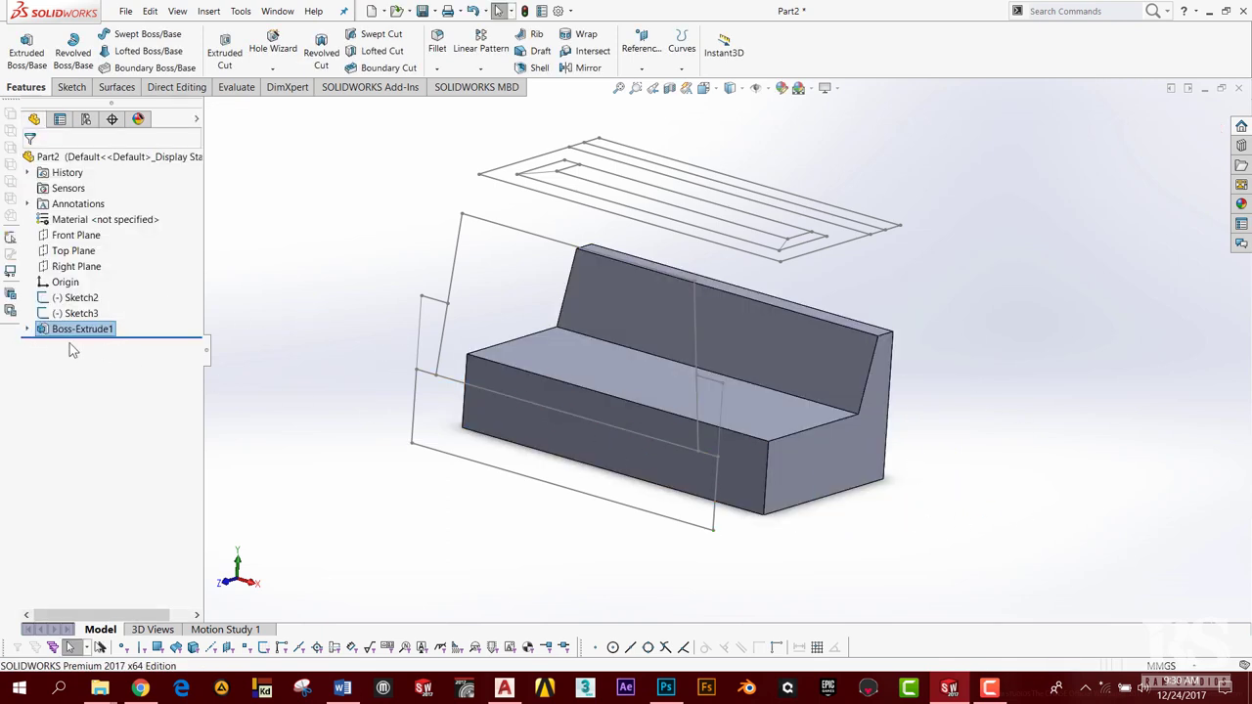
- Show Sketch4 under Boss-Extrude1 again and orbit around the new solid
left_click(27, 330)
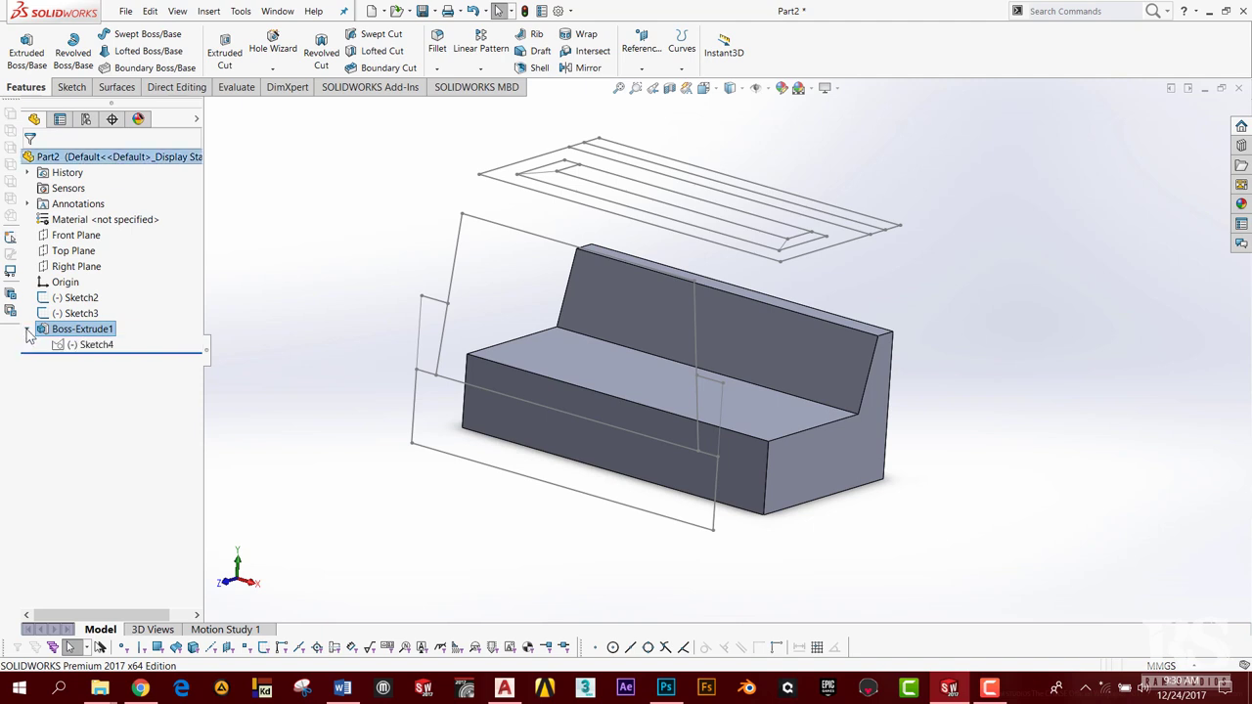
left_click(96, 347)
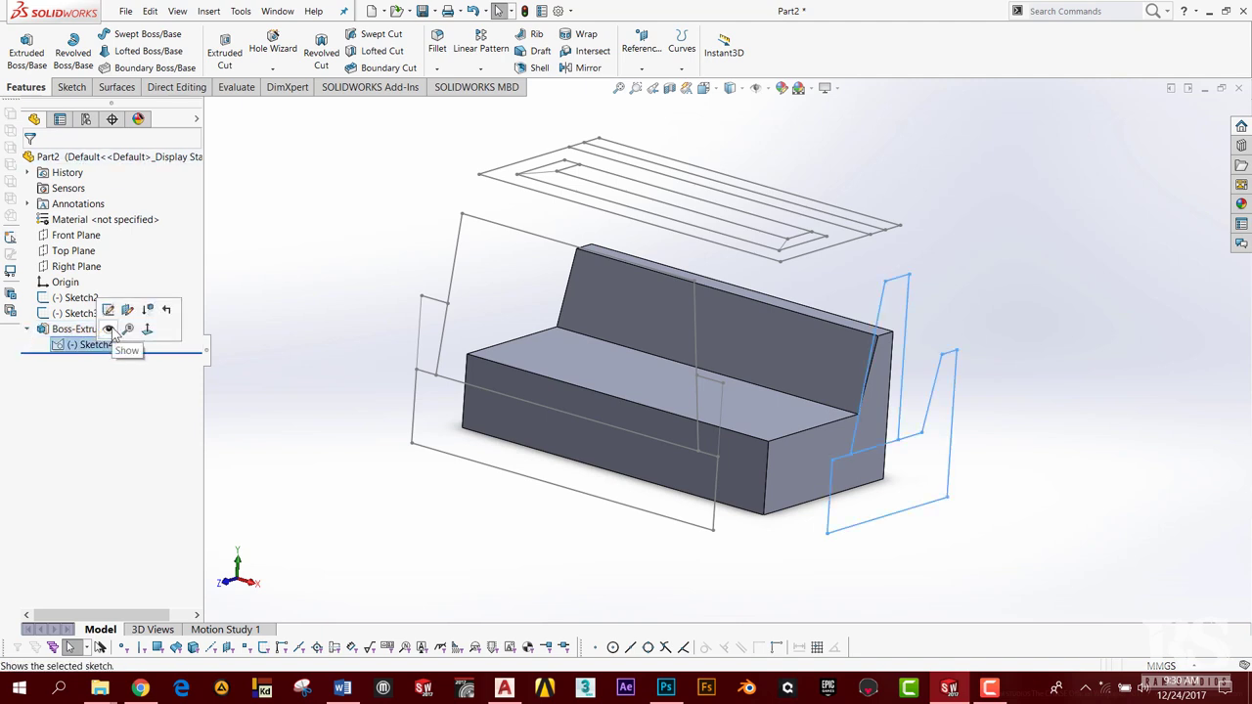
left_click(109, 329)
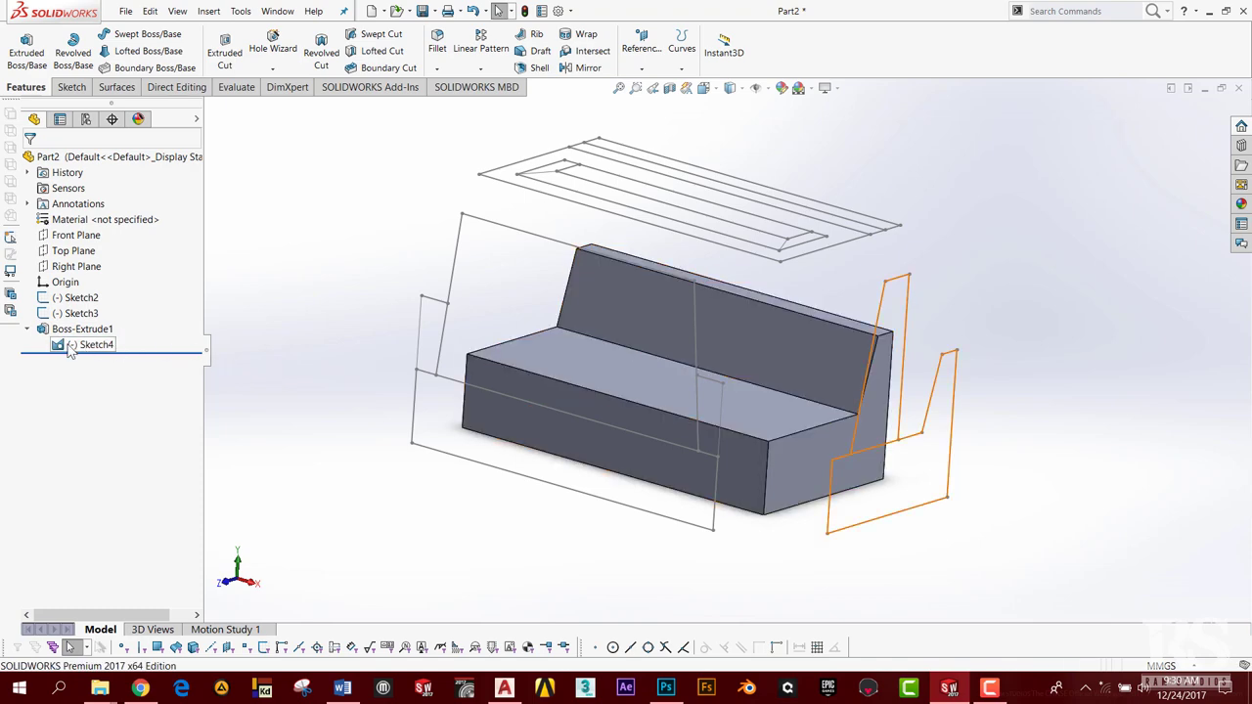
left_click(27, 329)
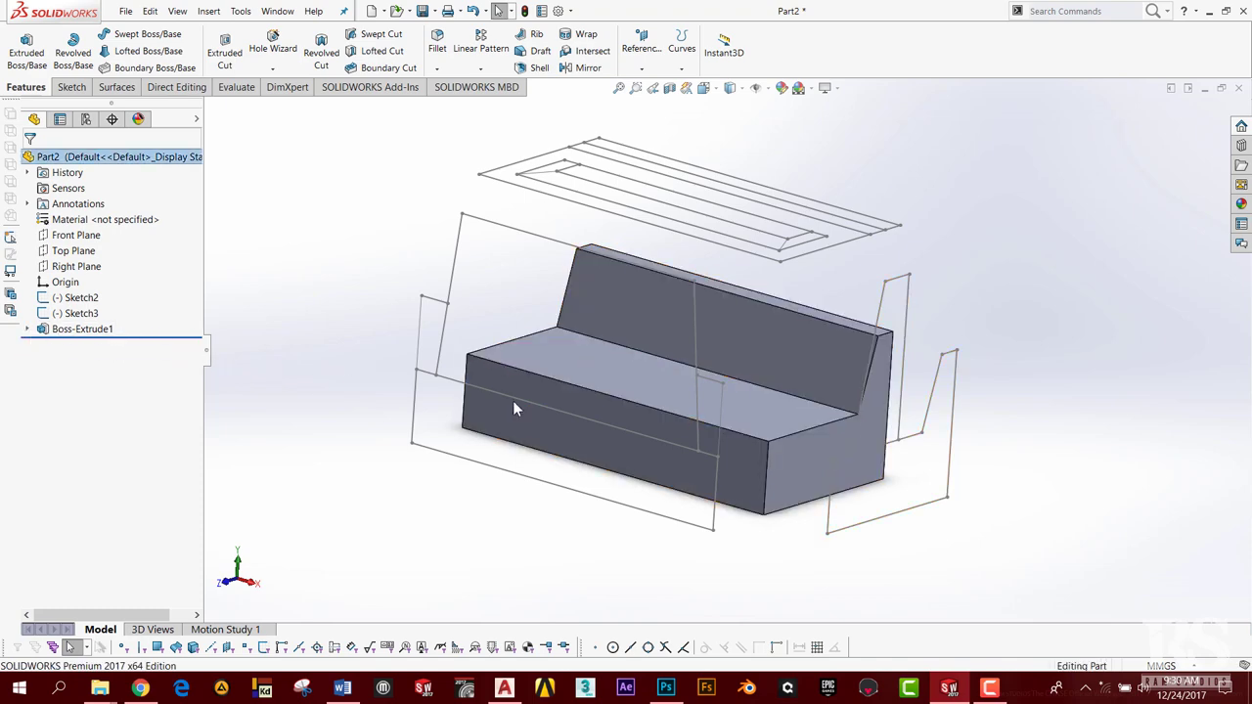
mouse_move(745, 404)
middle_mouse_down()
mouse_move(744, 358)
mouse_move(713, 417)
mouse_move(732, 409)
mouse_move(710, 391)
middle_mouse_up()
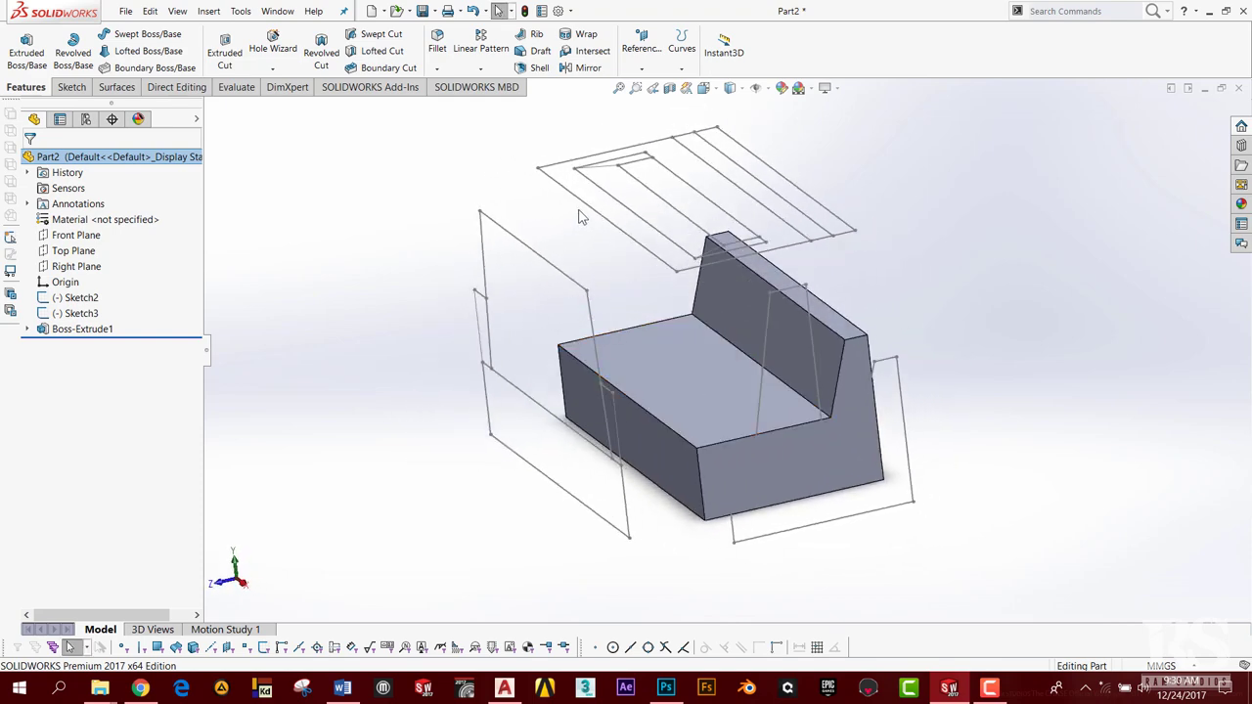
mouse_move(581, 217)
middle_mouse_down()
mouse_move(561, 213)
mouse_move(576, 201)
mouse_move(590, 246)
middle_mouse_up()
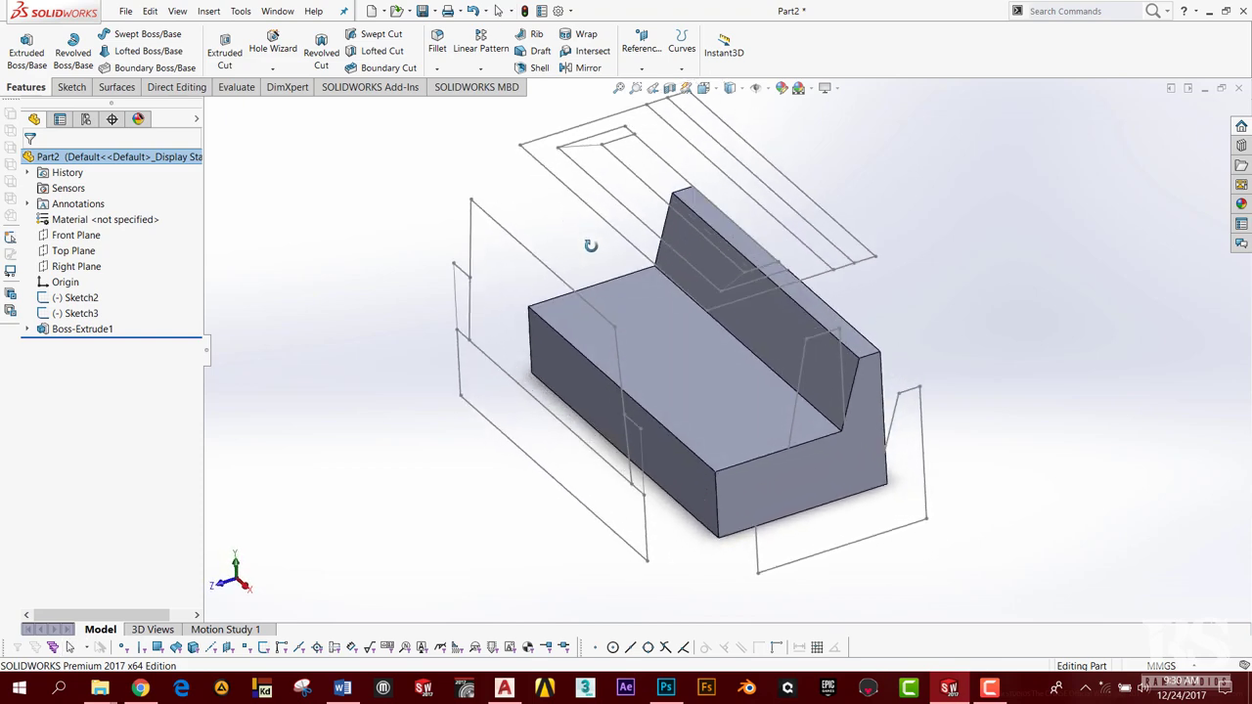
mouse_move(713, 363)
middle_mouse_down()
mouse_move(713, 439)
mouse_move(719, 391)
middle_mouse_up()
mouse_move(844, 480)
middle_mouse_down()
mouse_move(739, 364)
mouse_move(731, 327)
mouse_move(659, 352)
mouse_move(674, 327)
mouse_move(699, 329)
mouse_move(691, 400)
mouse_move(701, 403)
mouse_move(685, 358)
mouse_move(699, 352)
mouse_move(673, 341)
mouse_move(653, 292)
mouse_move(679, 265)
mouse_move(741, 266)
mouse_move(763, 315)
mouse_move(791, 329)
mouse_move(791, 397)
mouse_move(793, 372)
mouse_move(769, 356)
mouse_move(838, 265)
mouse_move(720, 281)
mouse_move(735, 263)
mouse_move(749, 269)
mouse_move(736, 278)
mouse_move(740, 235)
mouse_move(675, 243)
mouse_move(754, 251)
mouse_move(751, 221)
mouse_move(731, 273)
mouse_move(744, 258)
mouse_move(758, 266)
middle_mouse_up()
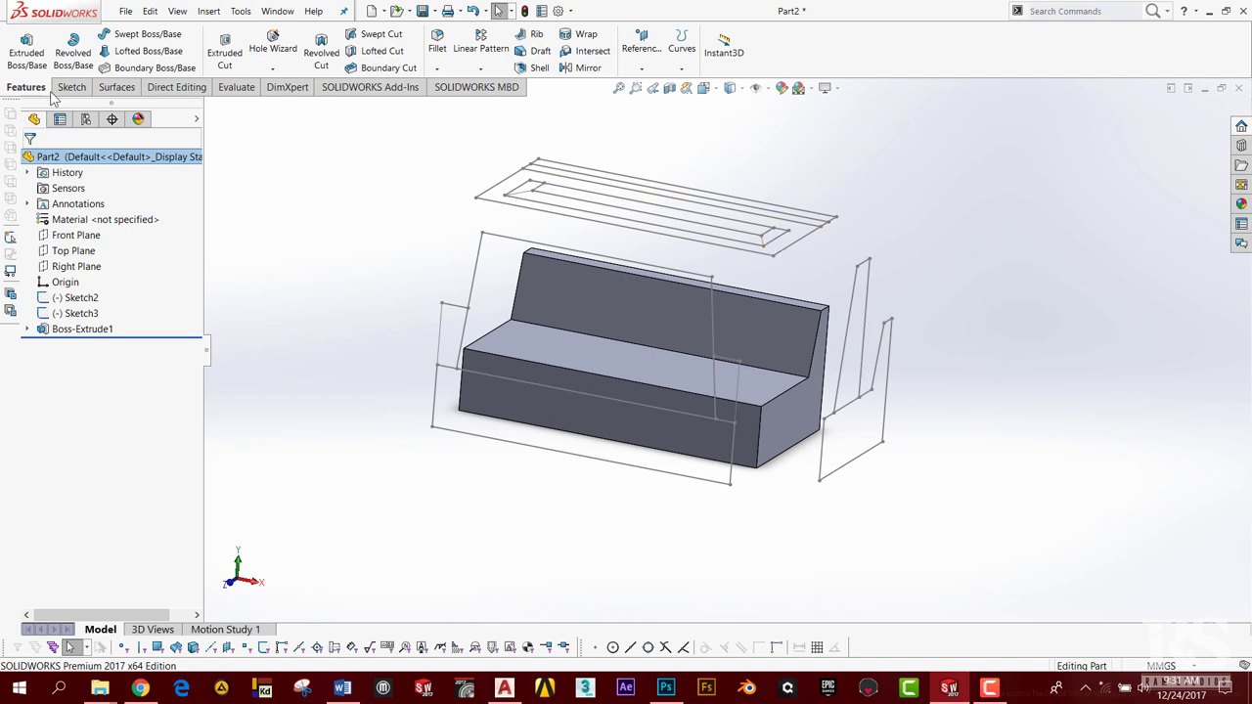
- Start a second extrusion using only the side sketch's inner tapered region, with thin feature off
left_click(26, 51)
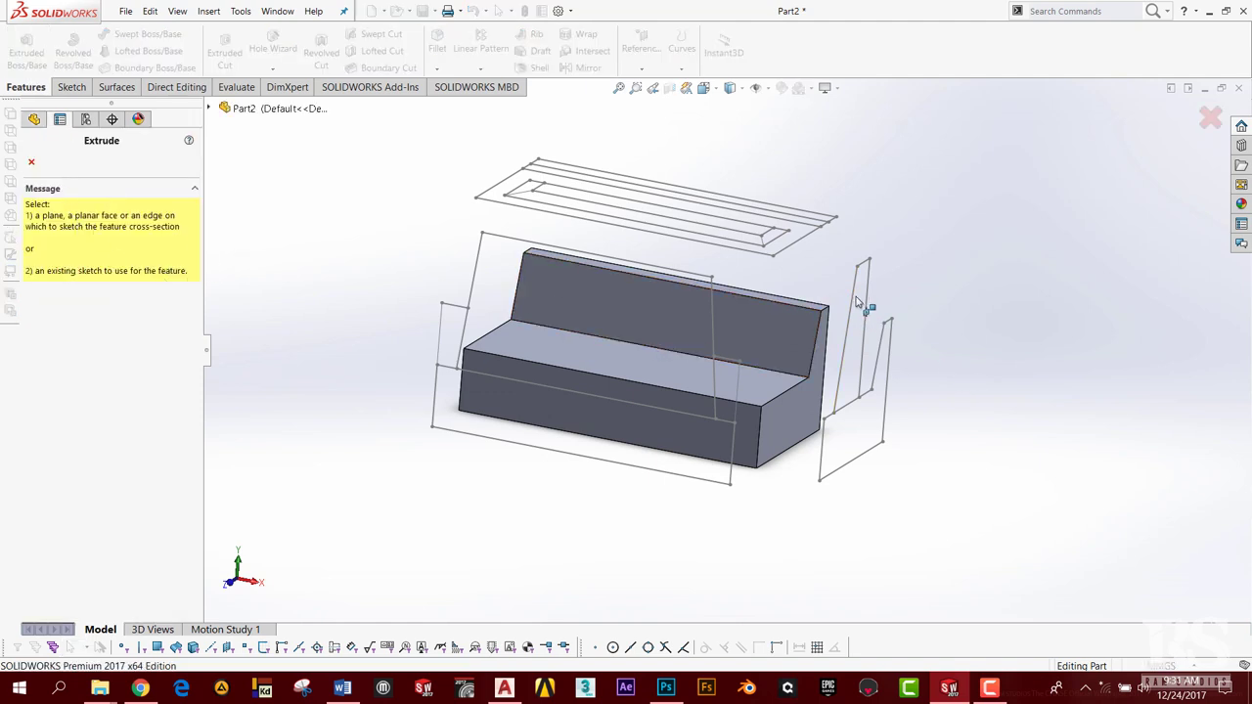
left_click(856, 301)
right_click(102, 545)
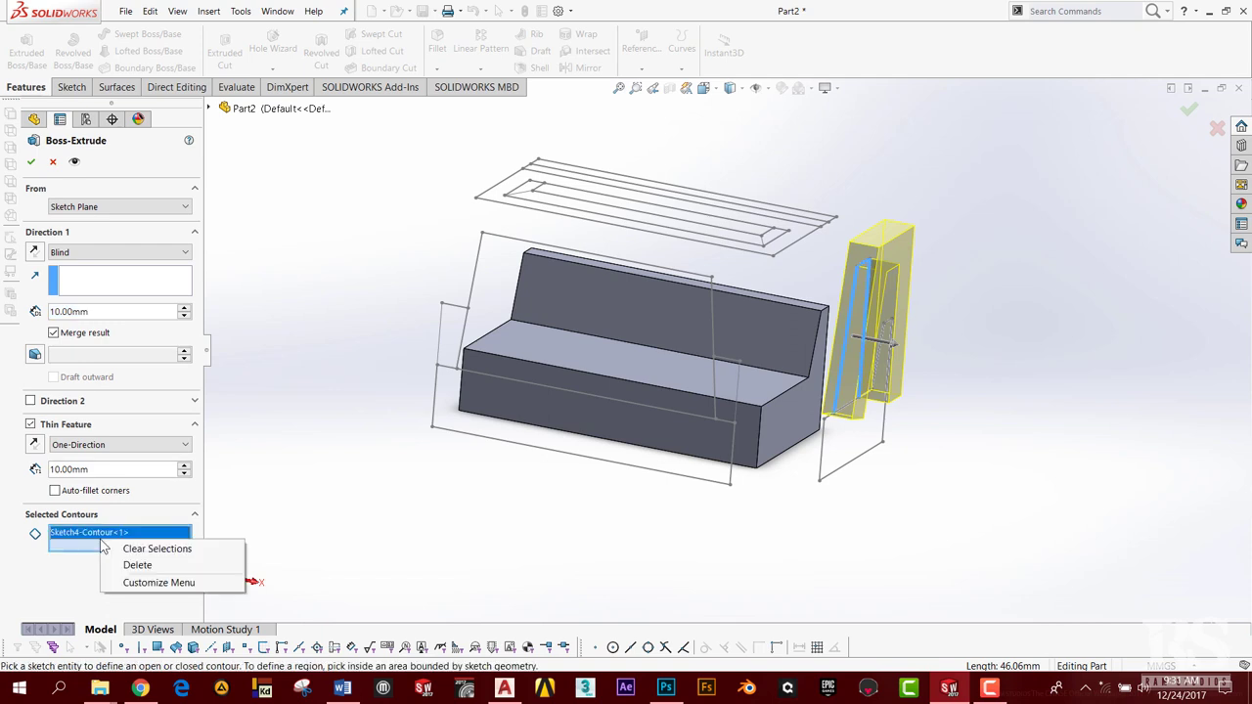
left_click(138, 566)
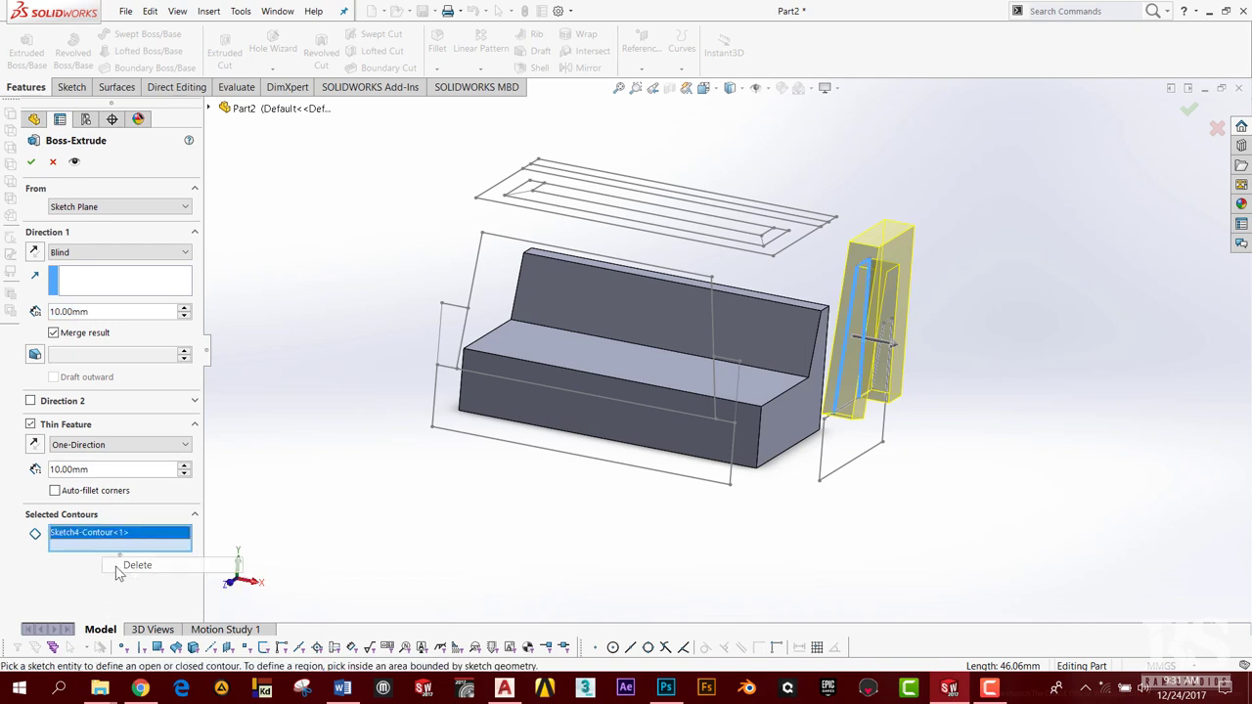
middle_click_drag(901, 389, 854, 418)
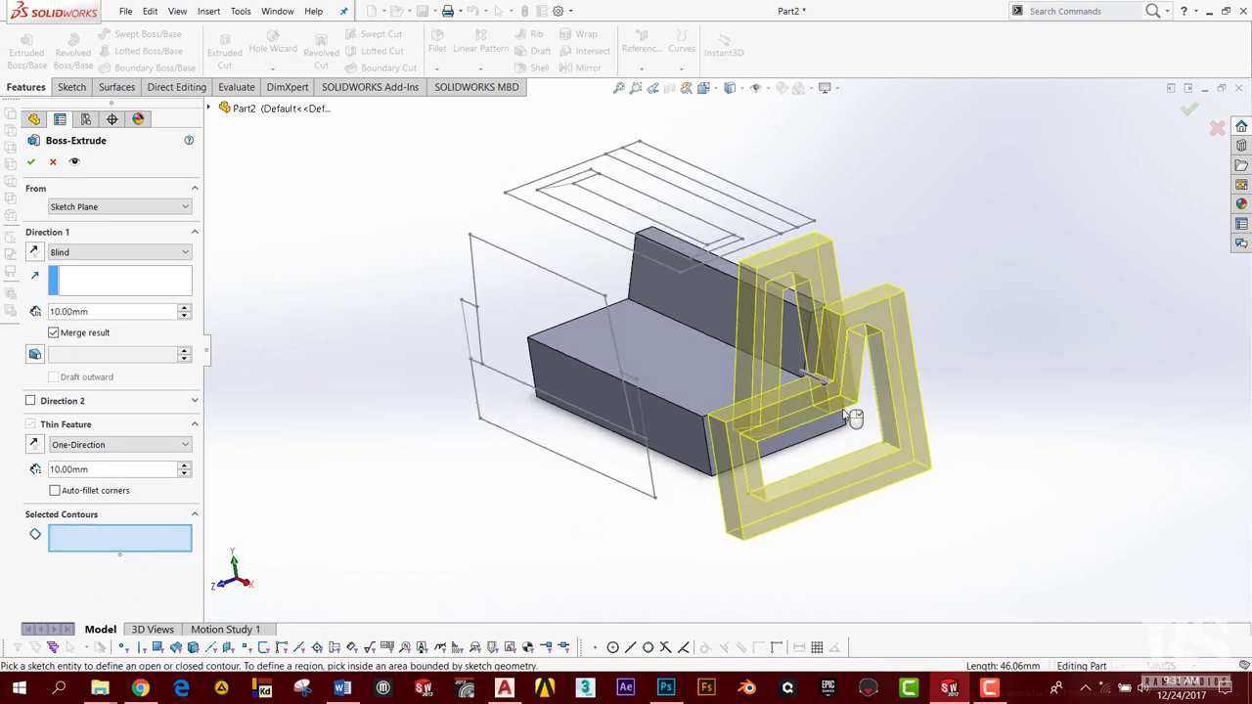
left_click(787, 362)
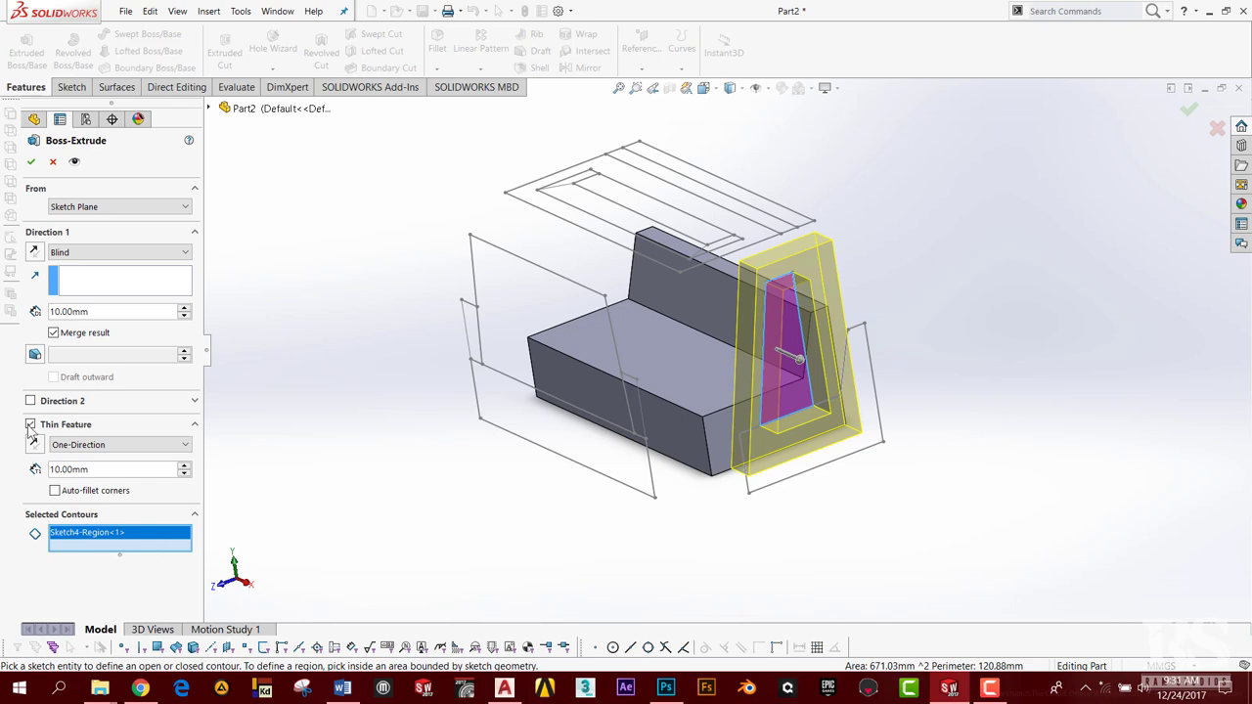
left_click(31, 425)
mouse_move(604, 520)
middle_mouse_down()
mouse_move(641, 510)
mouse_move(632, 520)
middle_mouse_up()
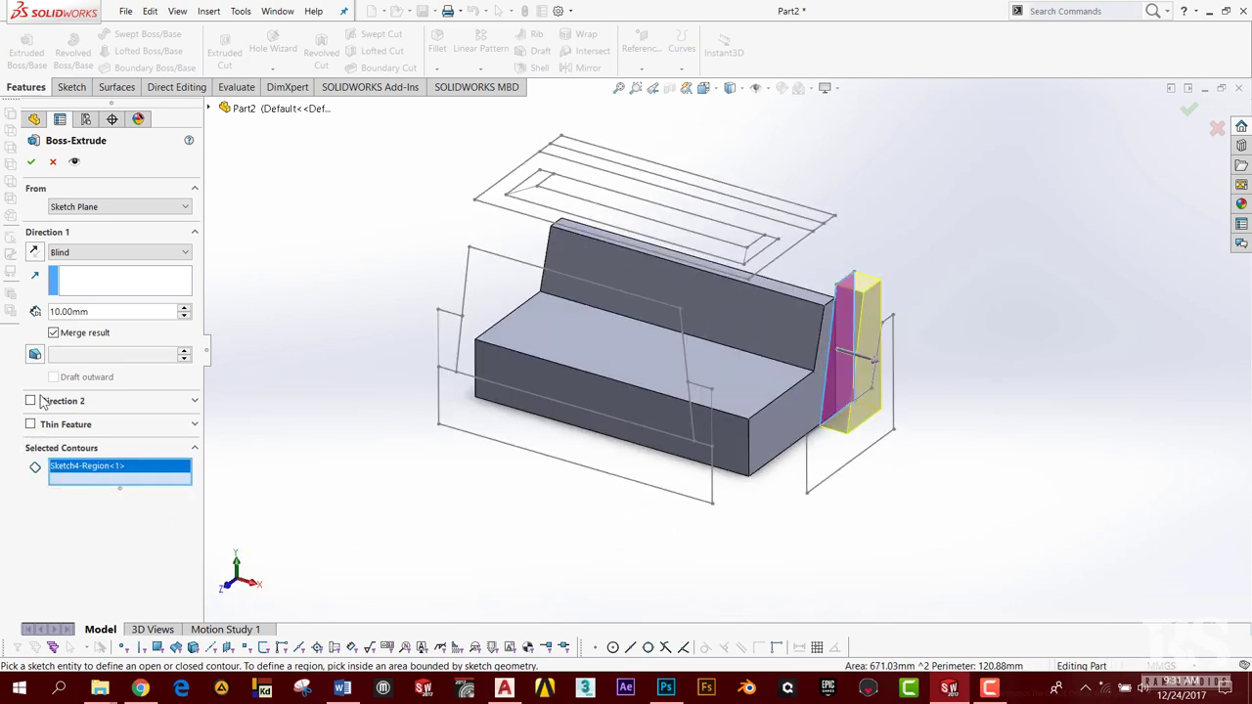
- Run it reversed from a top-view corner vertex up to Point10@Sketch3, creating Boss-Extrude2
left_click(78, 207)
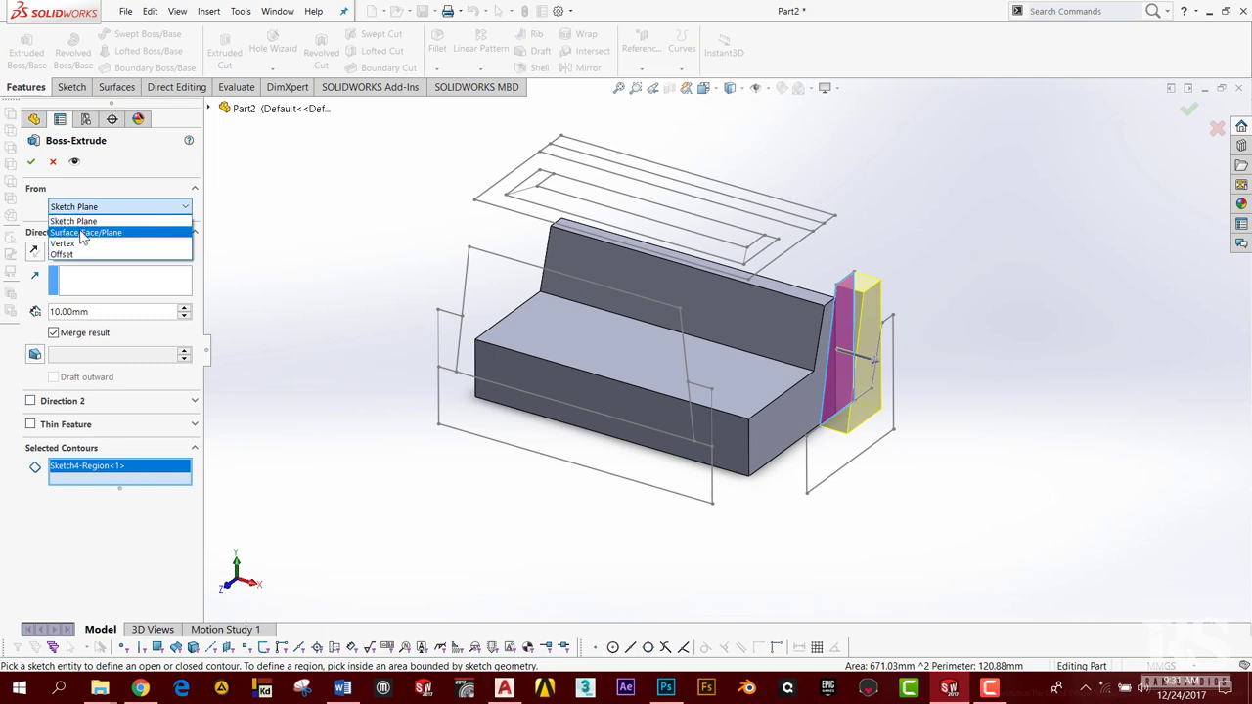
left_click(81, 245)
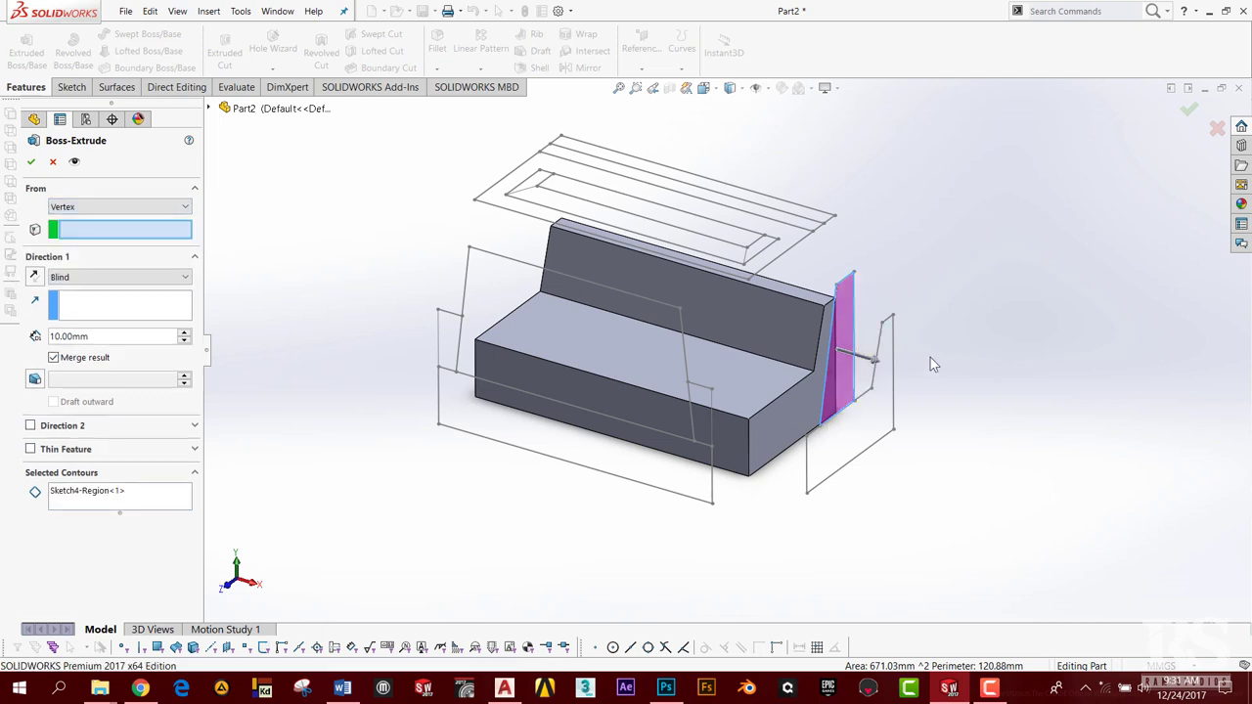
left_click(745, 267)
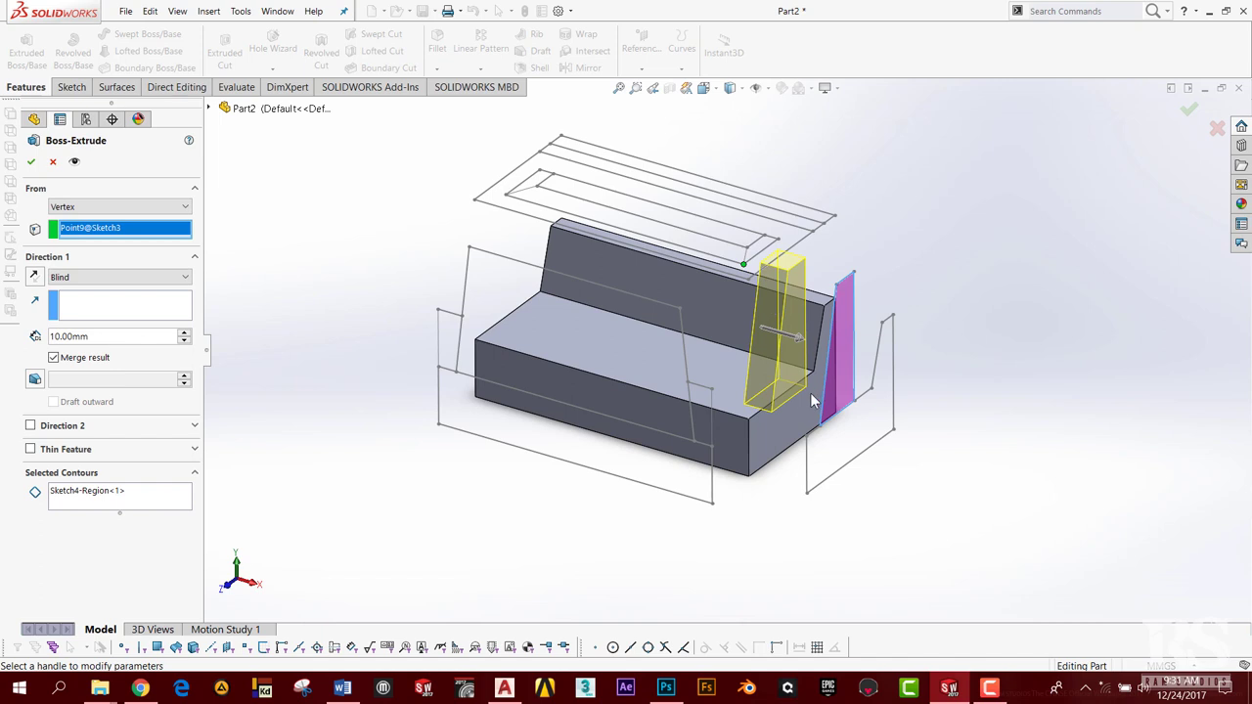
middle_click_drag(288, 423, 682, 415)
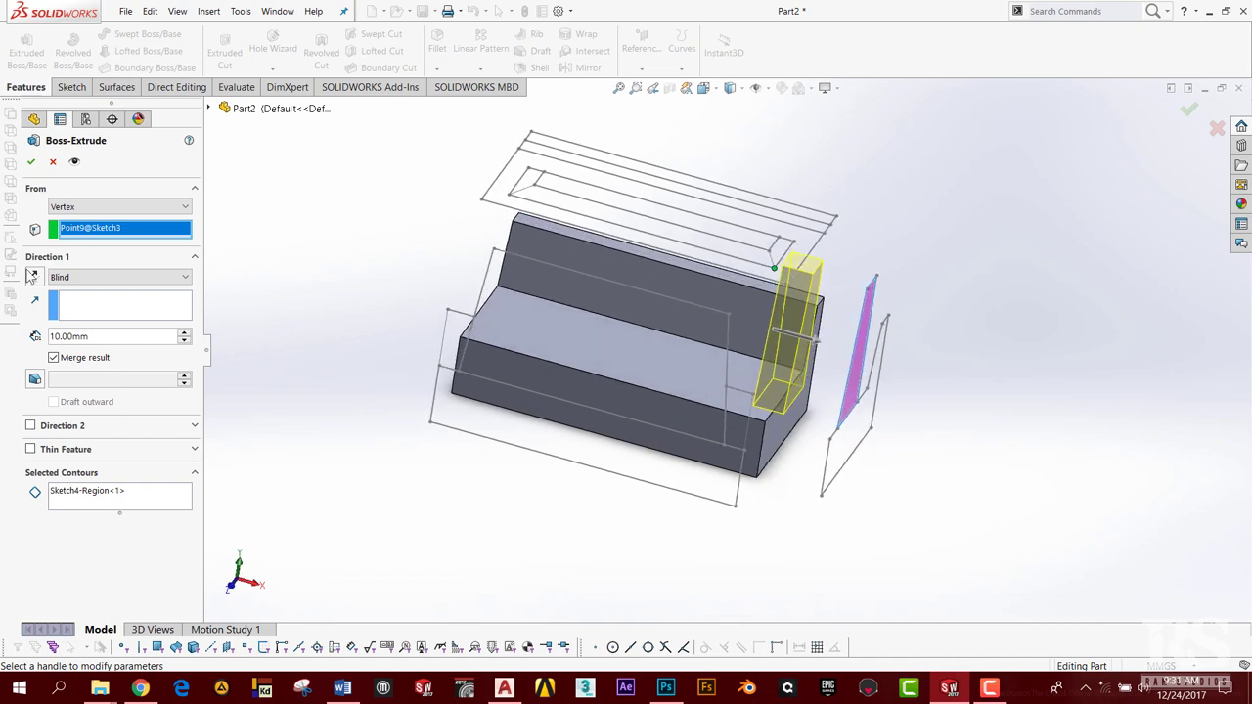
left_click(32, 277)
left_click(93, 278)
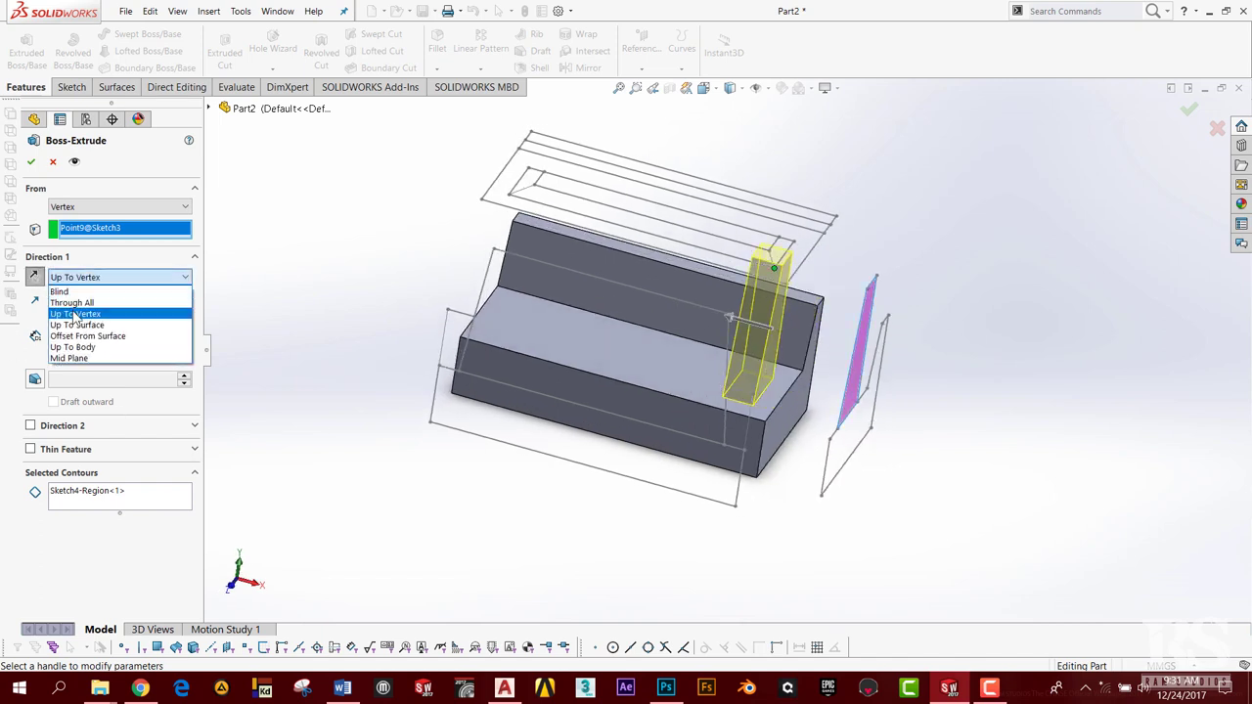
left_click(75, 314)
left_click(509, 196)
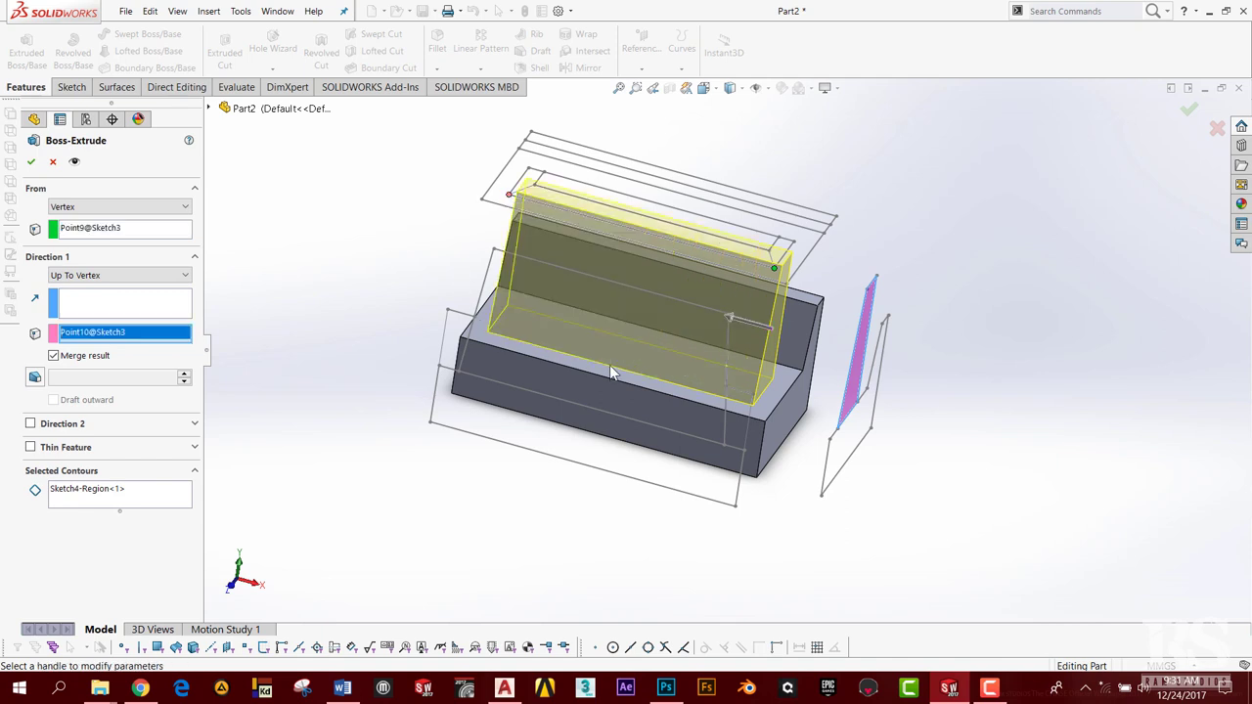
middle_click_drag(779, 423, 702, 393)
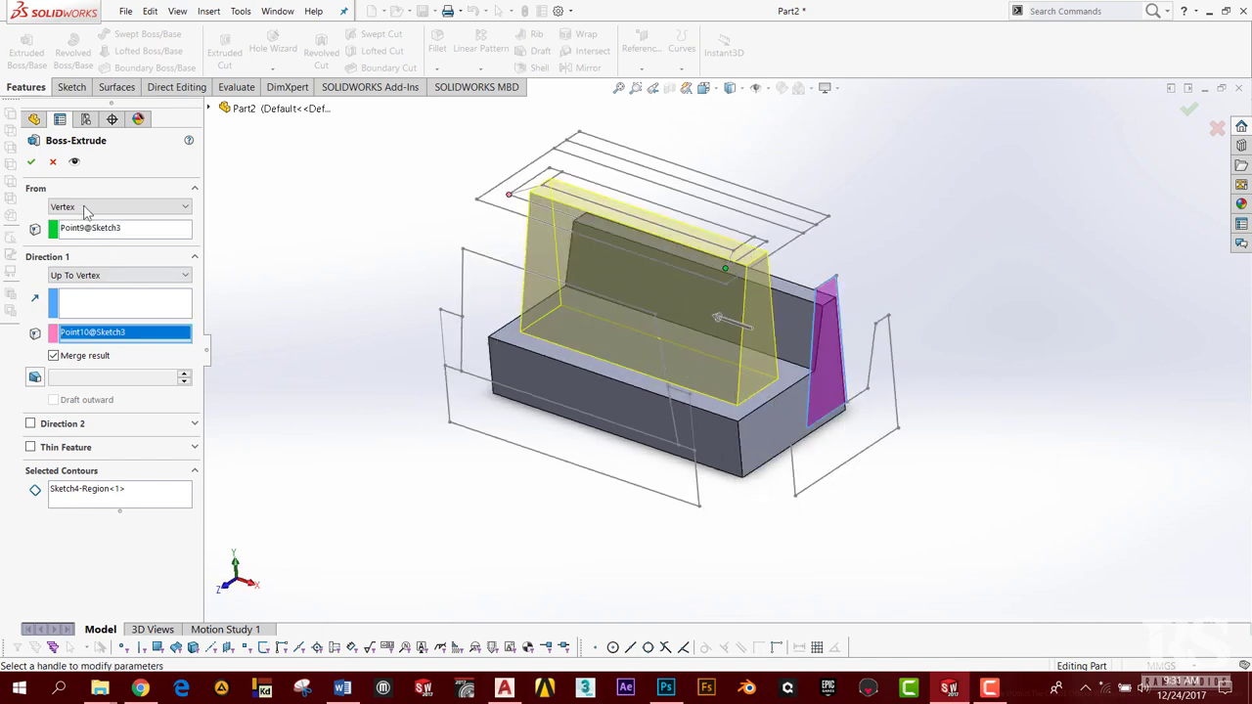
left_click(31, 164)
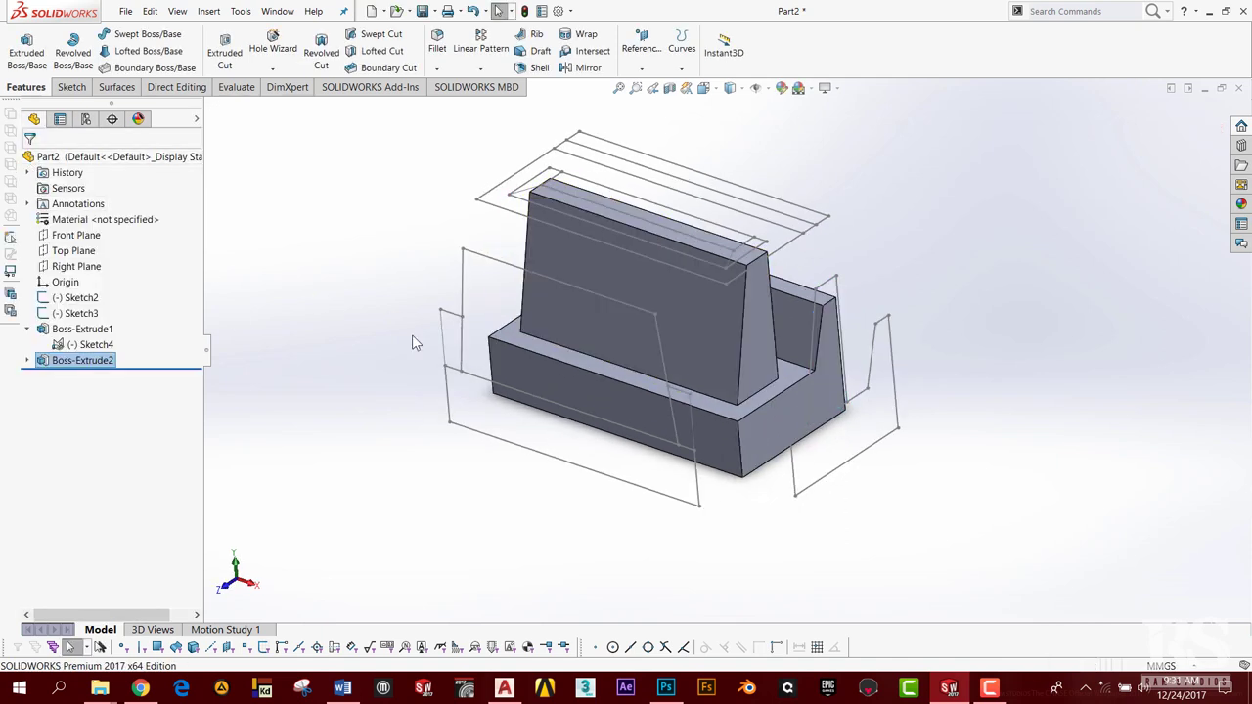
mouse_move(607, 470)
middle_mouse_down()
mouse_move(578, 402)
mouse_move(532, 378)
mouse_move(498, 414)
mouse_move(542, 378)
mouse_move(516, 497)
mouse_move(616, 411)
mouse_move(676, 447)
middle_mouse_up()
key("space")
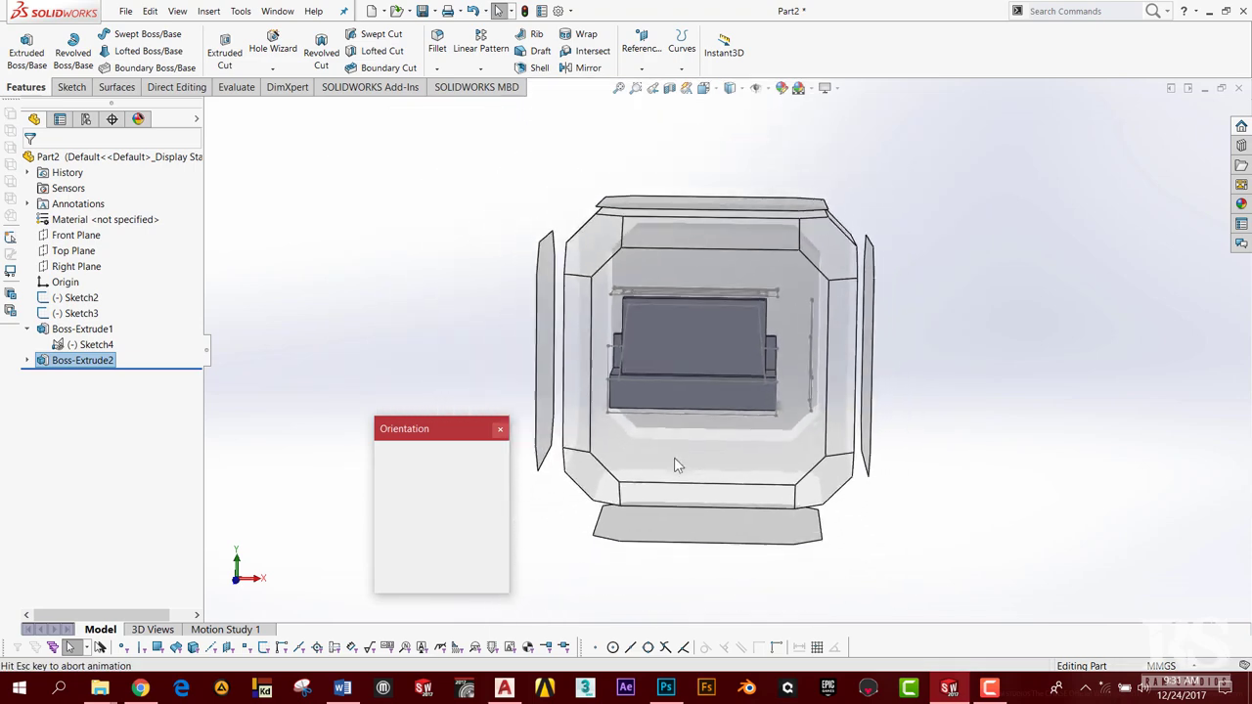
left_click(674, 457)
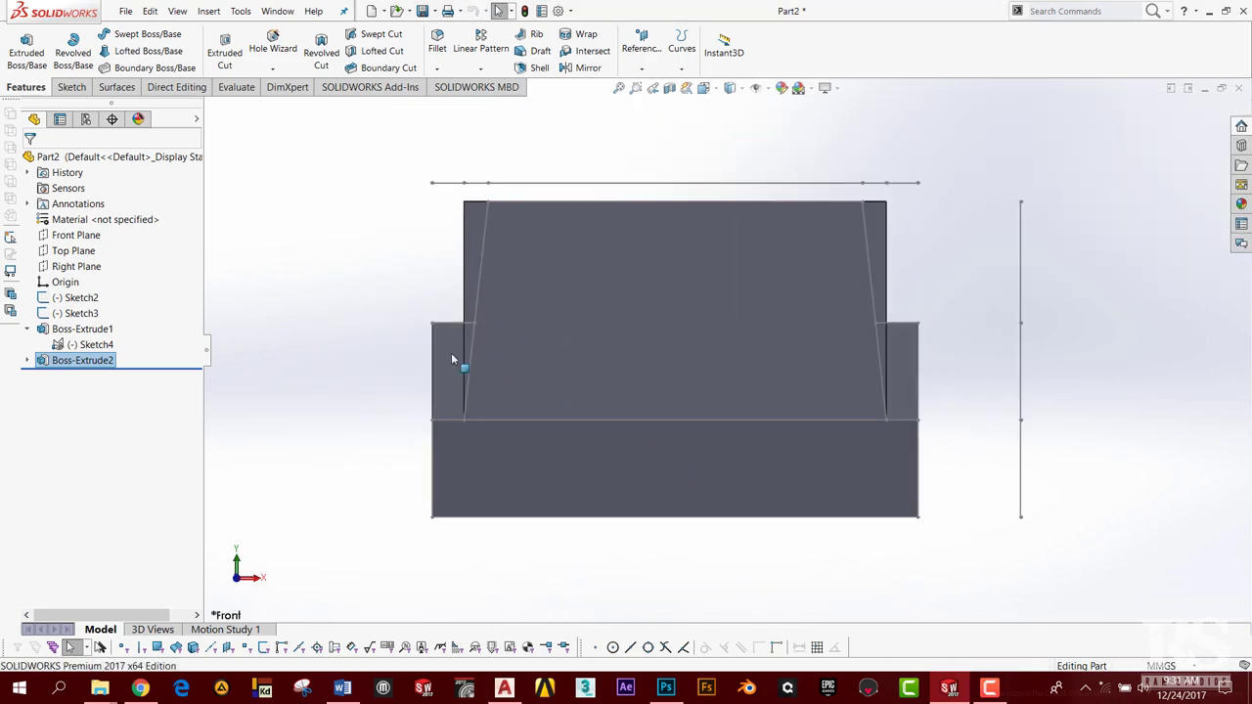
mouse_move(685, 428)
middle_mouse_down()
mouse_move(671, 462)
mouse_move(651, 469)
mouse_move(704, 461)
mouse_move(649, 428)
mouse_move(626, 489)
mouse_move(539, 531)
mouse_move(620, 517)
mouse_move(665, 489)
mouse_move(627, 529)
mouse_move(551, 535)
mouse_move(554, 602)
mouse_move(586, 551)
mouse_move(551, 547)
mouse_move(584, 546)
middle_mouse_up()
mouse_move(627, 481)
middle_mouse_down()
mouse_move(729, 543)
mouse_move(610, 390)
mouse_move(632, 374)
mouse_move(623, 363)
mouse_move(738, 398)
middle_mouse_up()
scroll(744, 401, "down", 2)
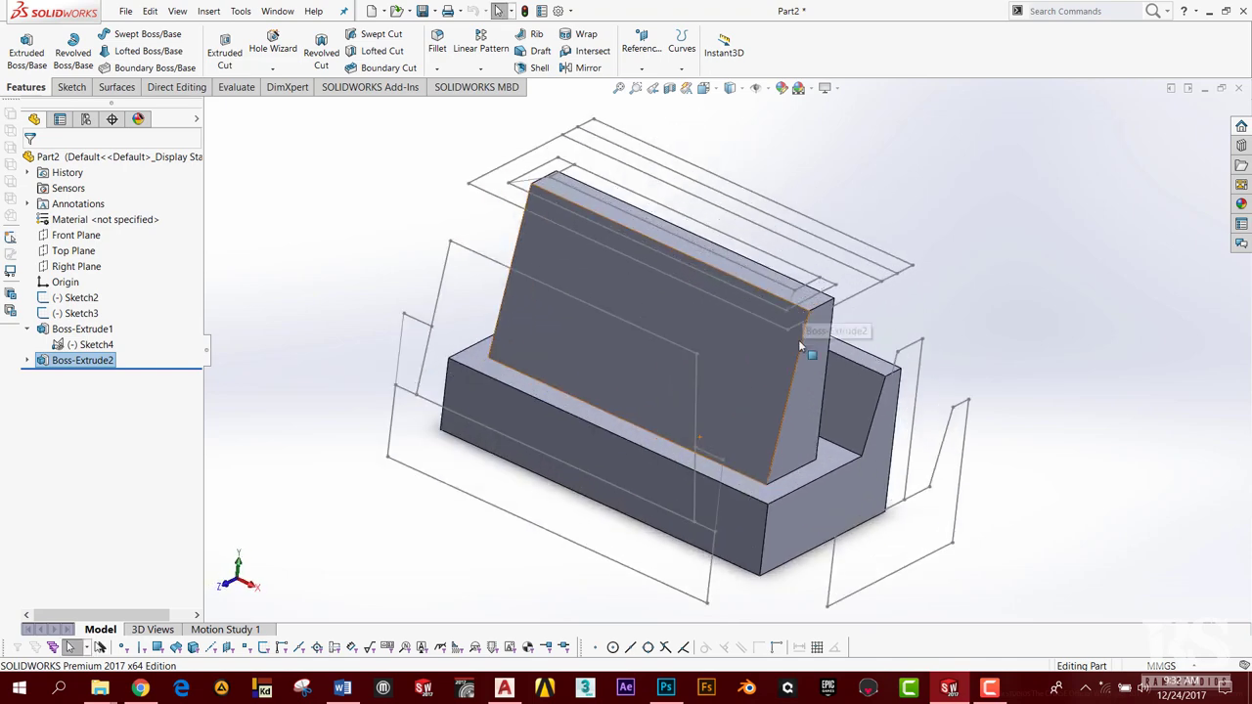
scroll(743, 420, "up", 2)
scroll(738, 445, "down", 2)
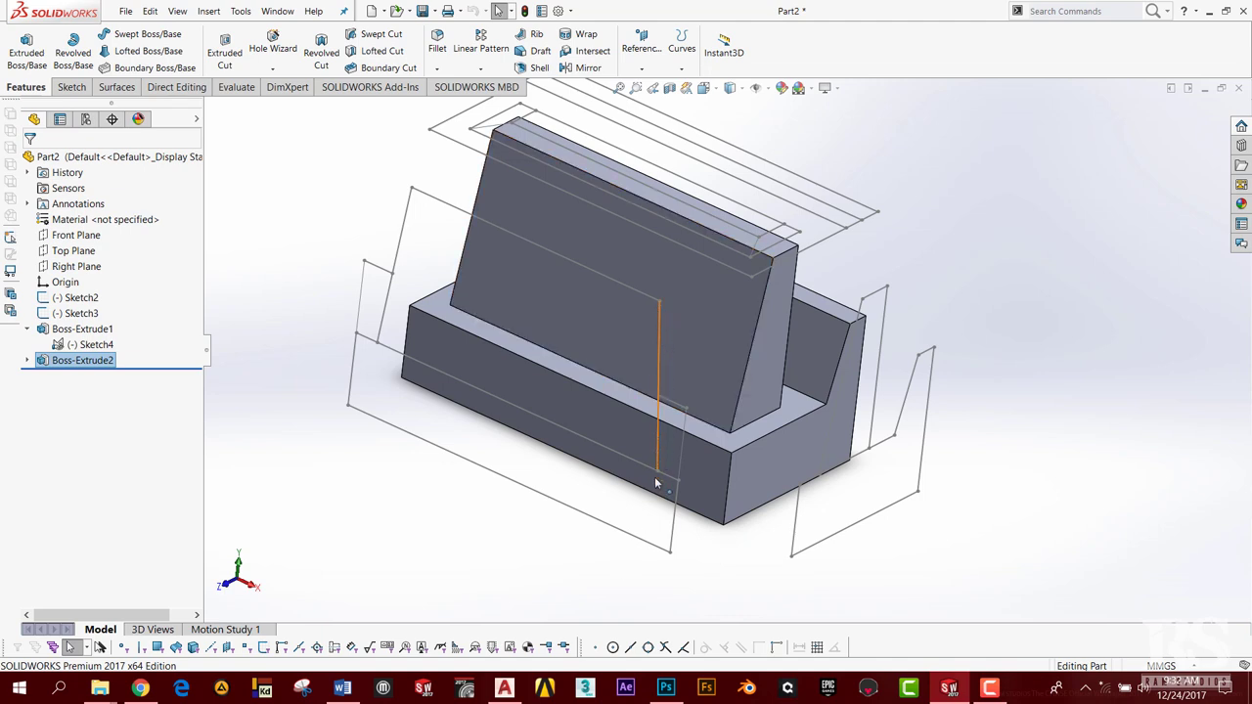
mouse_move(767, 358)
middle_mouse_down()
mouse_move(682, 363)
mouse_move(558, 292)
middle_mouse_up()
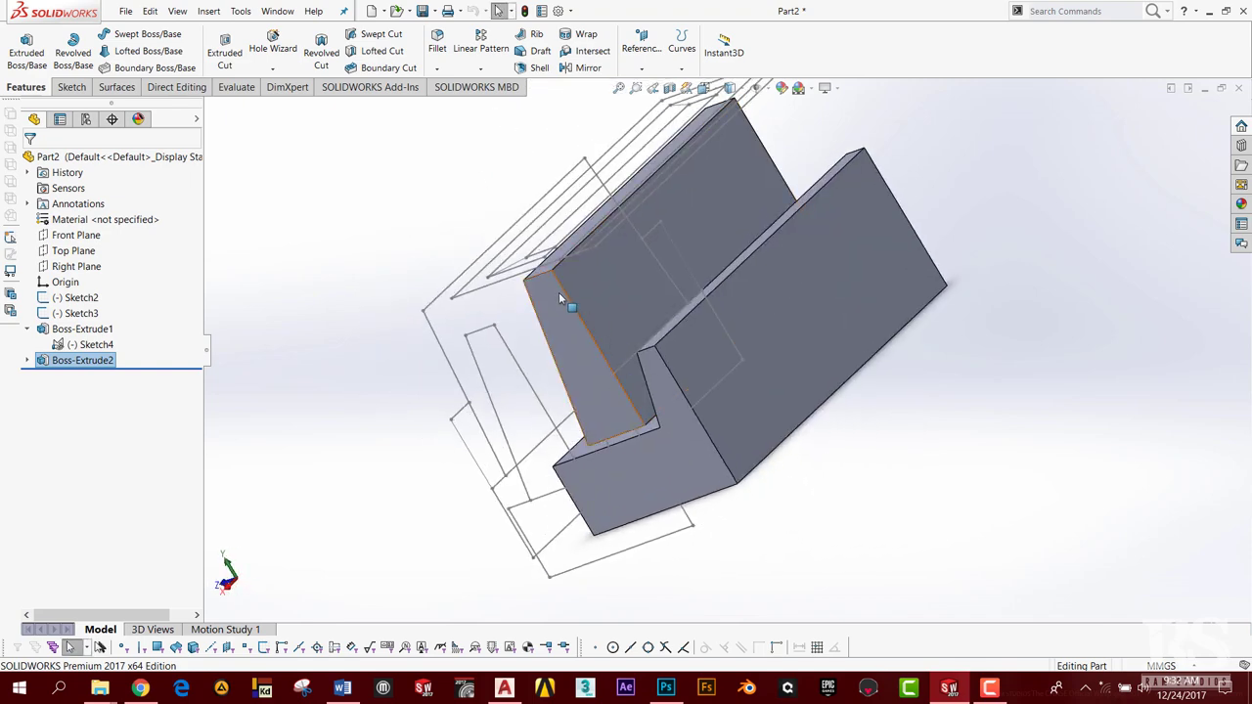
mouse_move(605, 390)
middle_mouse_down()
mouse_move(634, 363)
mouse_move(615, 352)
mouse_move(593, 278)
middle_mouse_up()
middle_click_drag(777, 424, 701, 354)
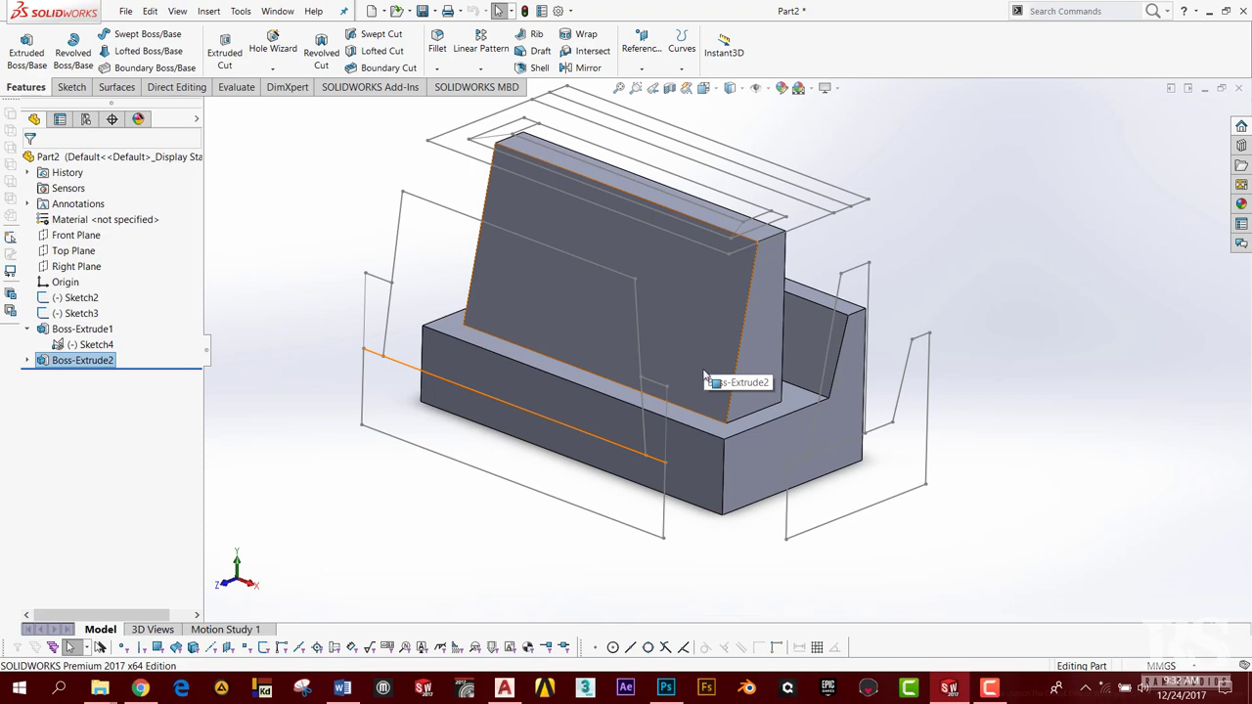
scroll(698, 335, "down", 2)
scroll(699, 330, "down", 1)
mouse_move(701, 322)
middle_mouse_down()
mouse_move(519, 345)
mouse_move(529, 461)
middle_mouse_up()
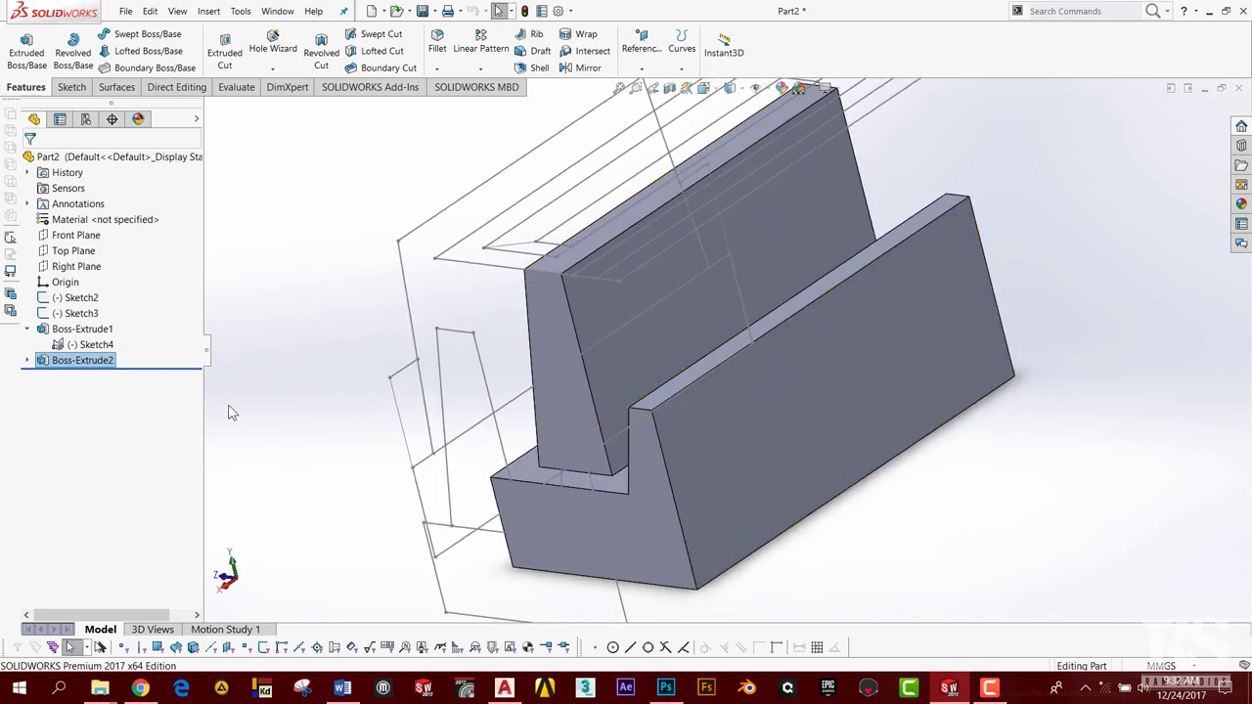
- Start a sketch on the tall wall's rear face, then discard this first attempt
left_click(626, 355)
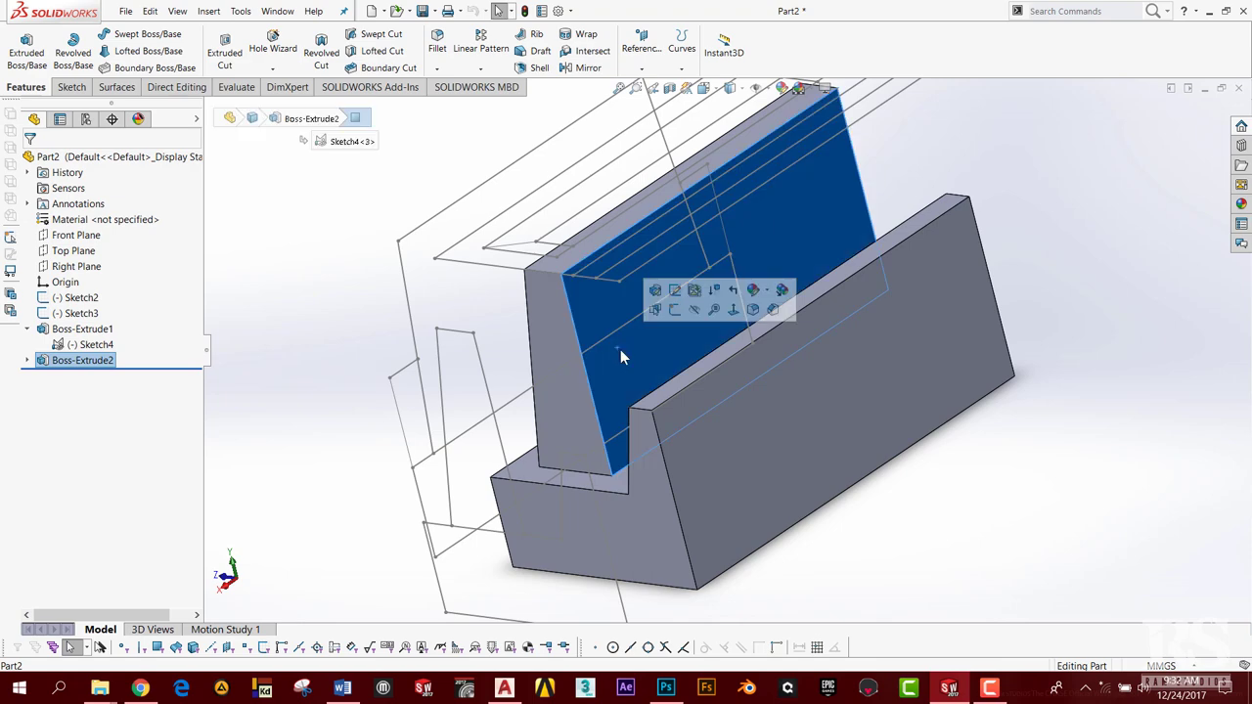
mouse_move(626, 355)
middle_mouse_down()
mouse_move(689, 365)
mouse_move(686, 385)
middle_mouse_up()
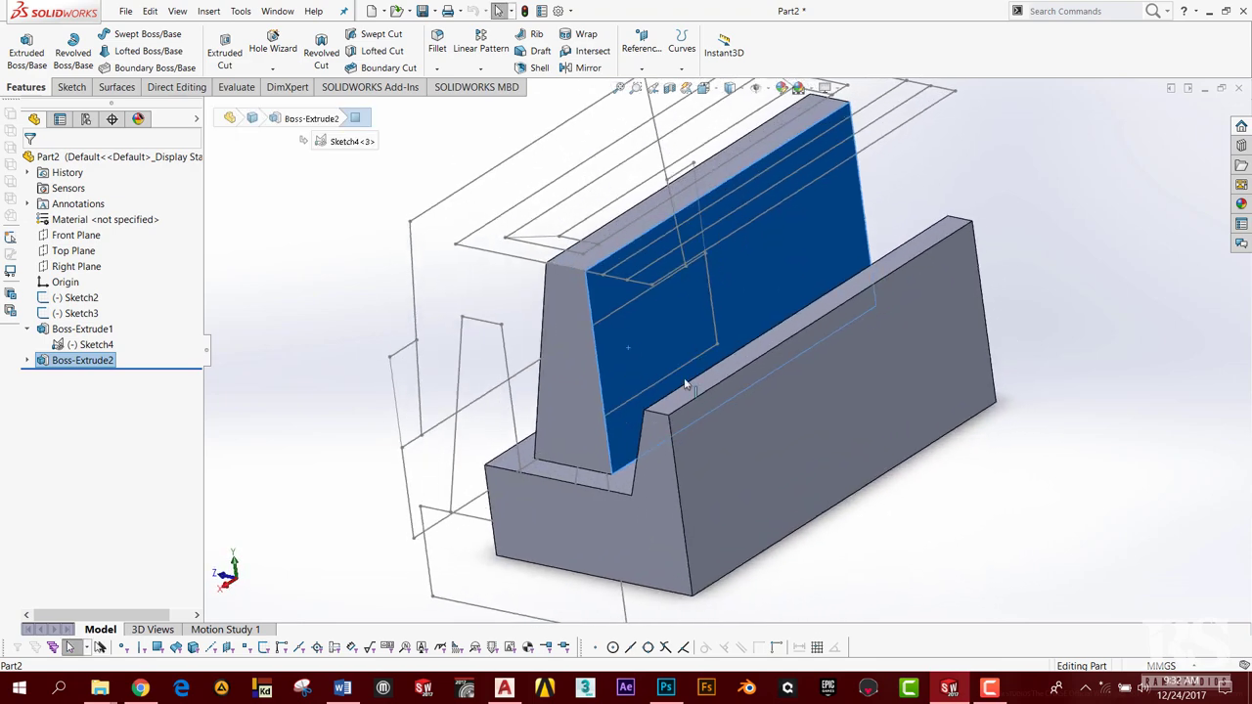
left_click(920, 180)
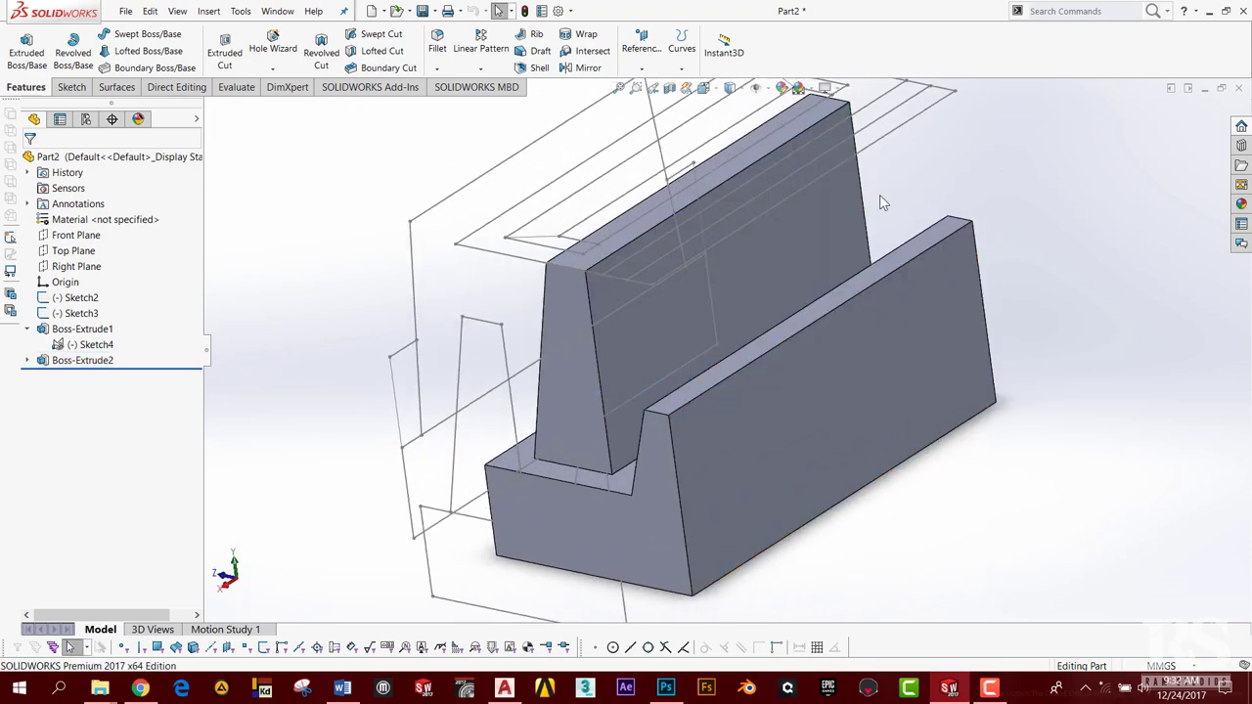
left_click(792, 248)
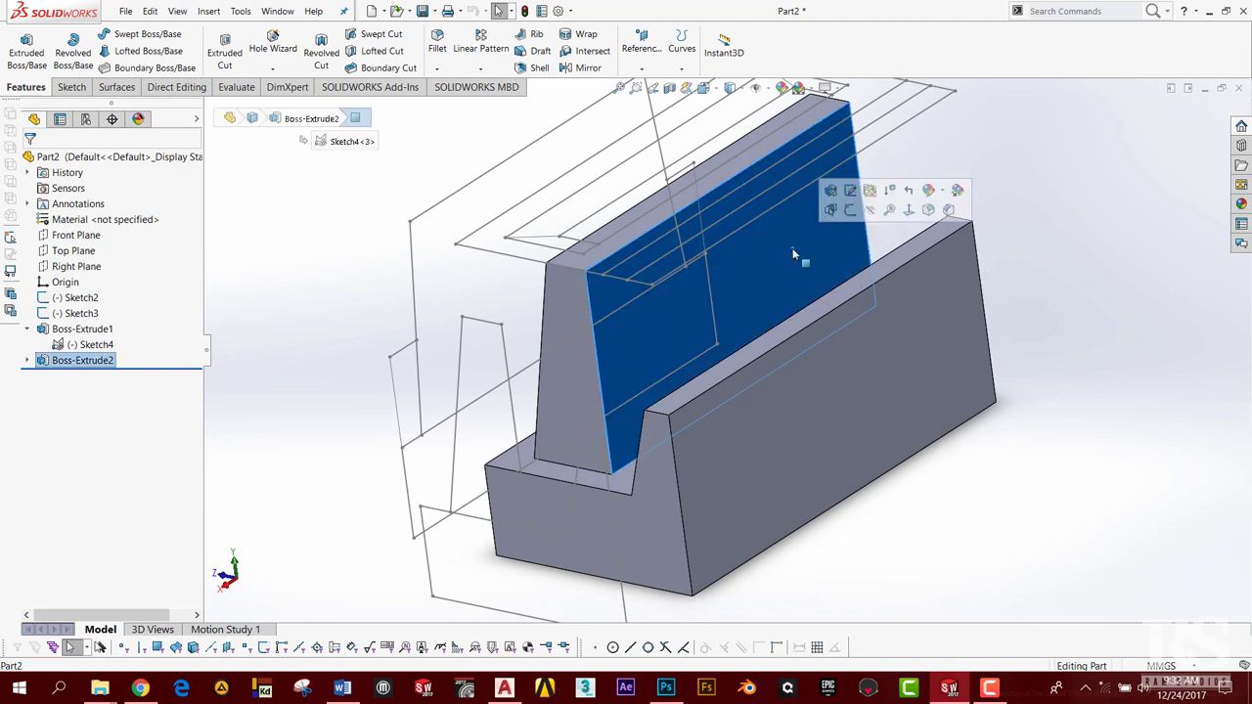
left_click(849, 212)
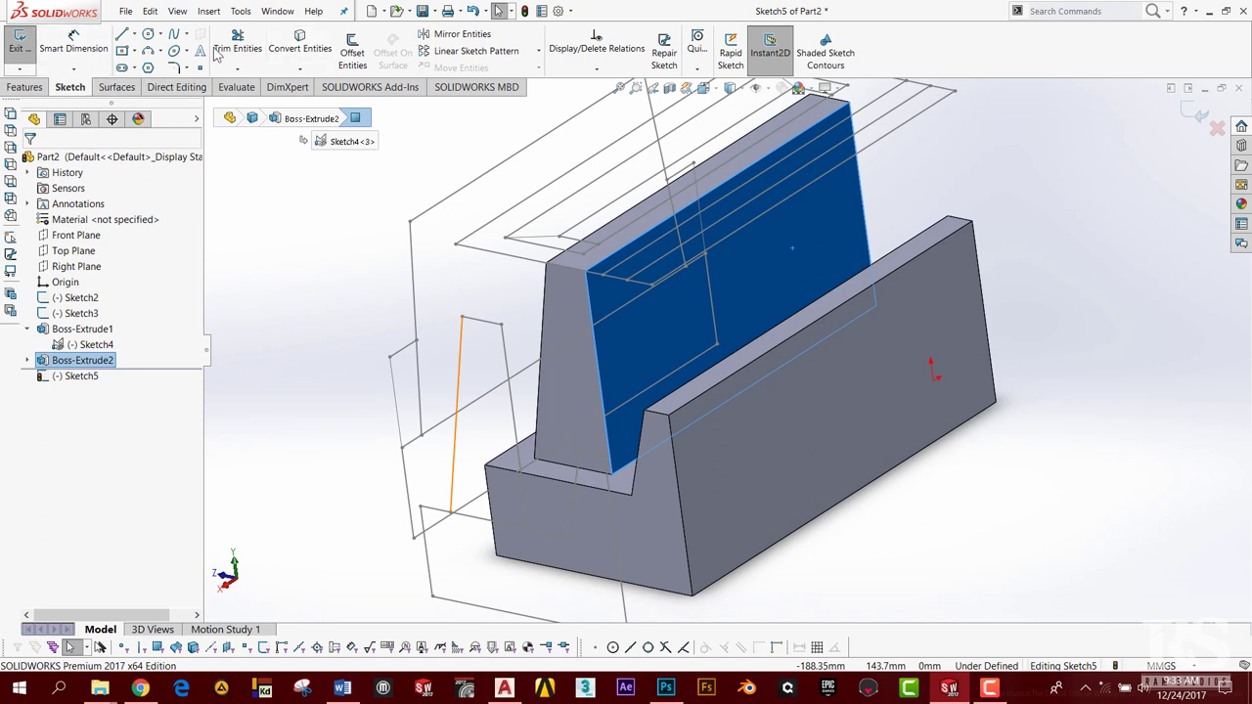
left_click(303, 46)
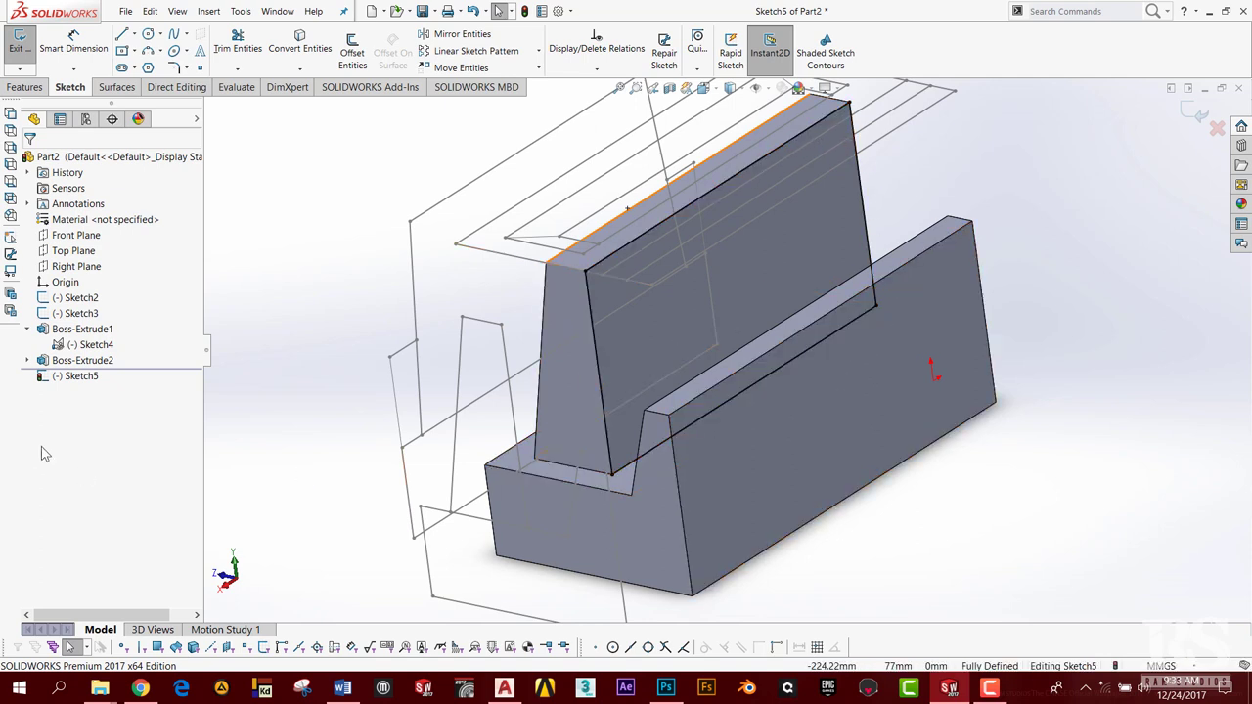
left_click(423, 437)
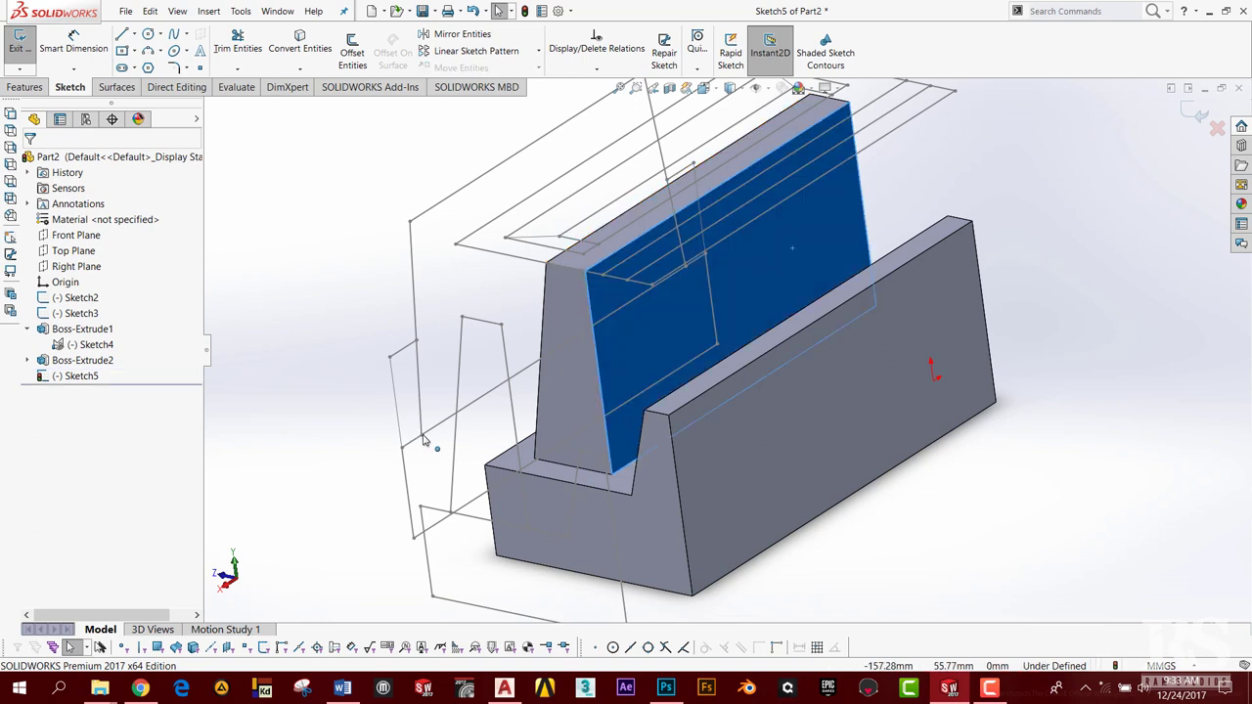
left_click(17, 44)
- Sketch on the wall face again and convert Line10@Sketch2 and Line8@Sketch2 into it
left_click(795, 264)
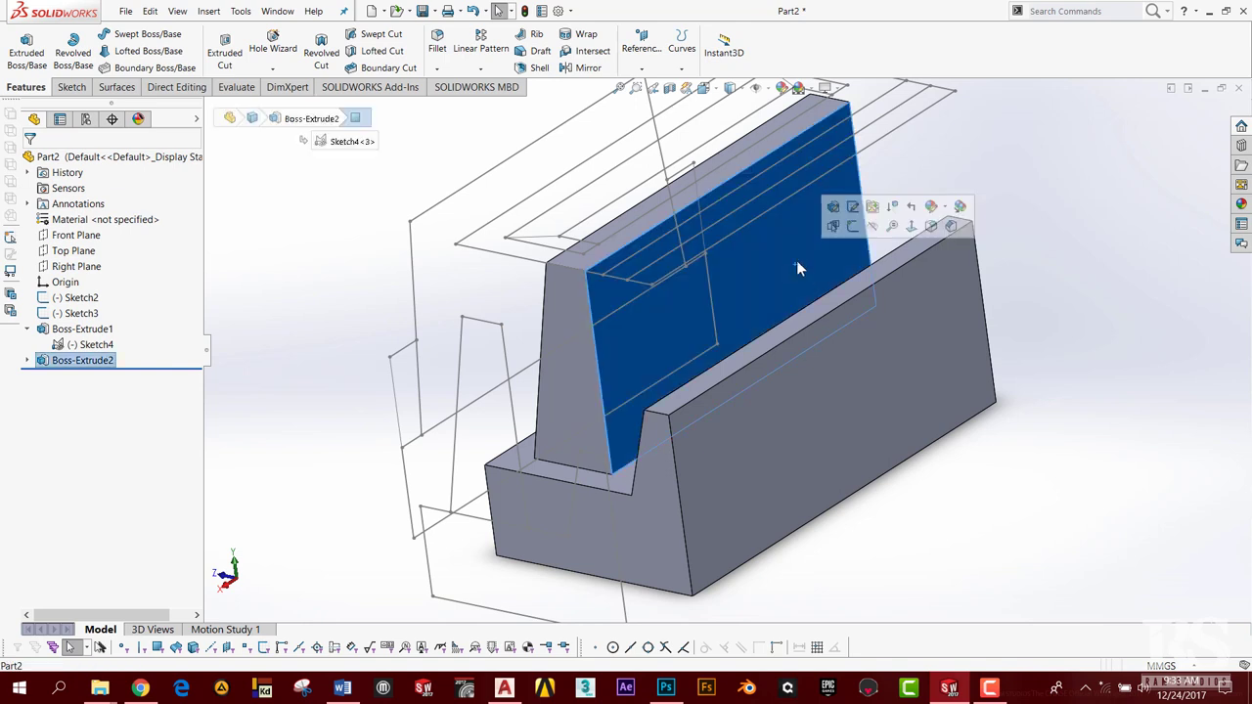
left_click(853, 226)
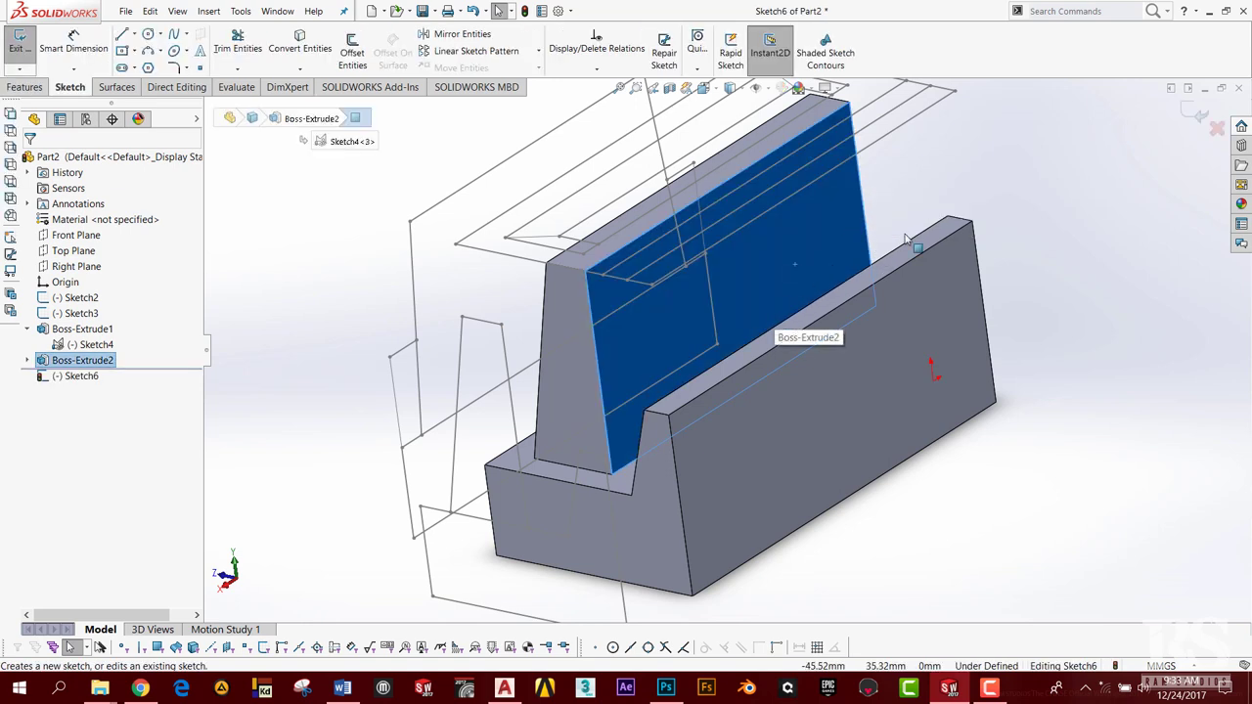
left_click(968, 147)
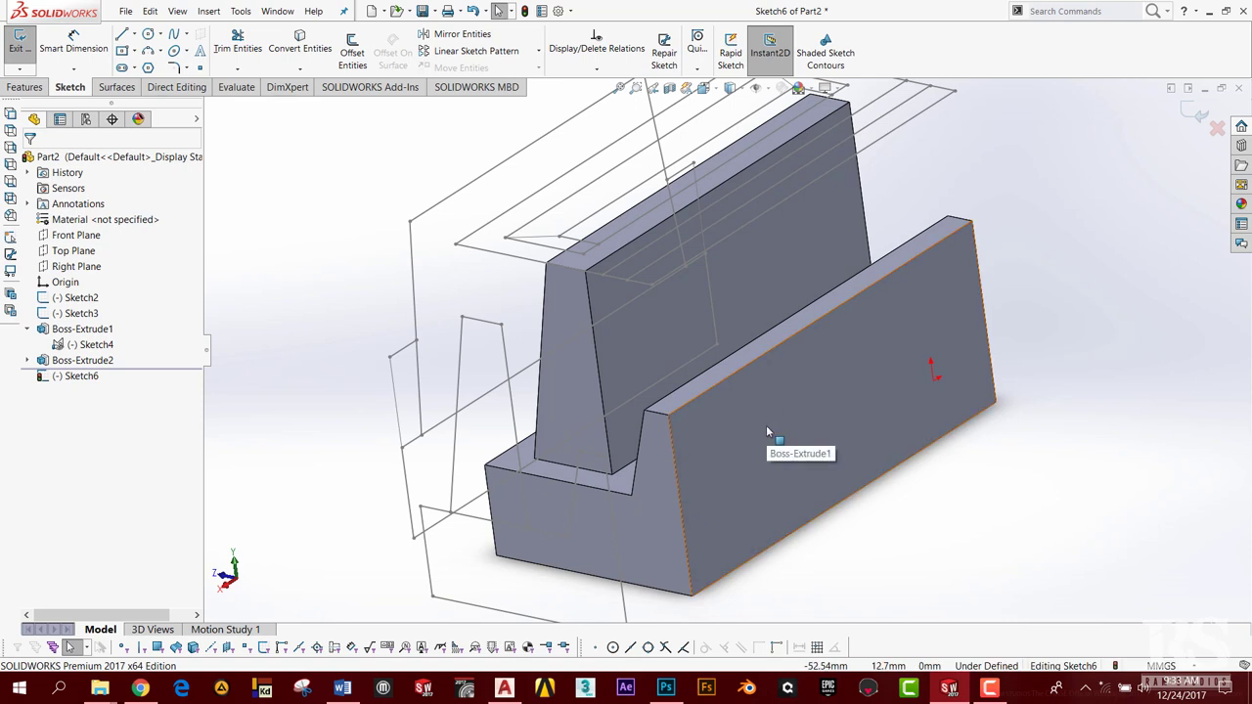
left_click(299, 44)
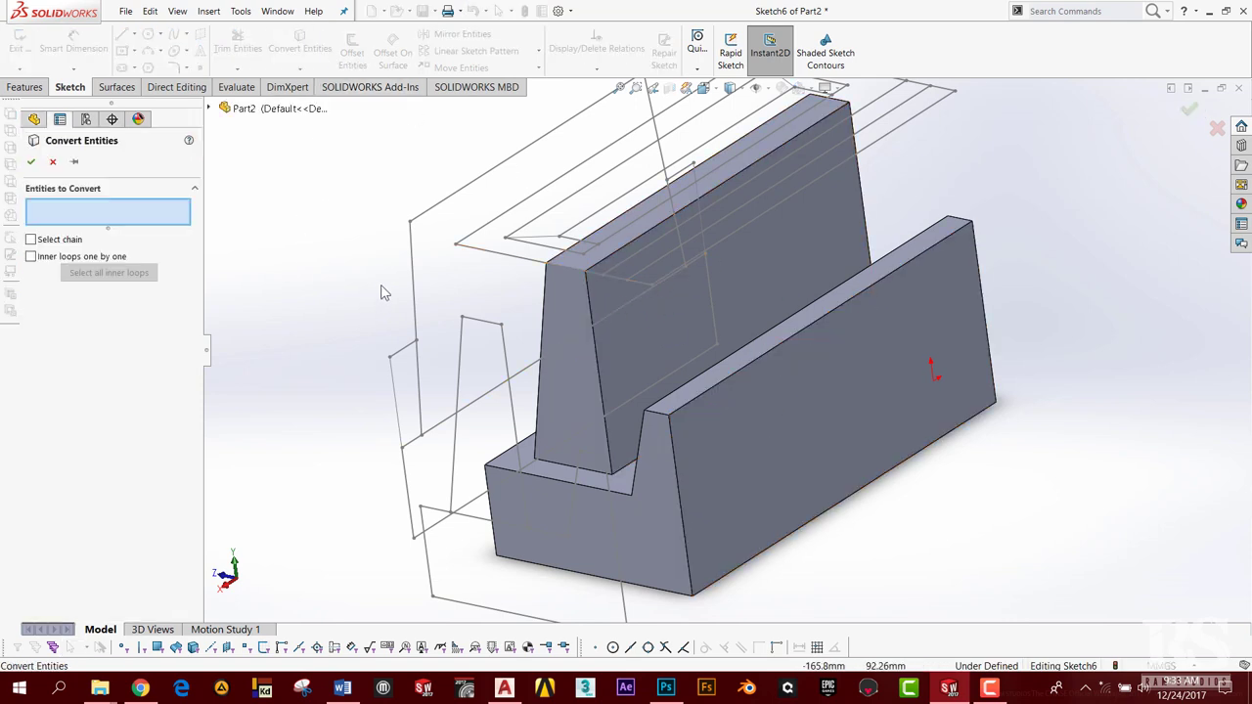
left_click(412, 273)
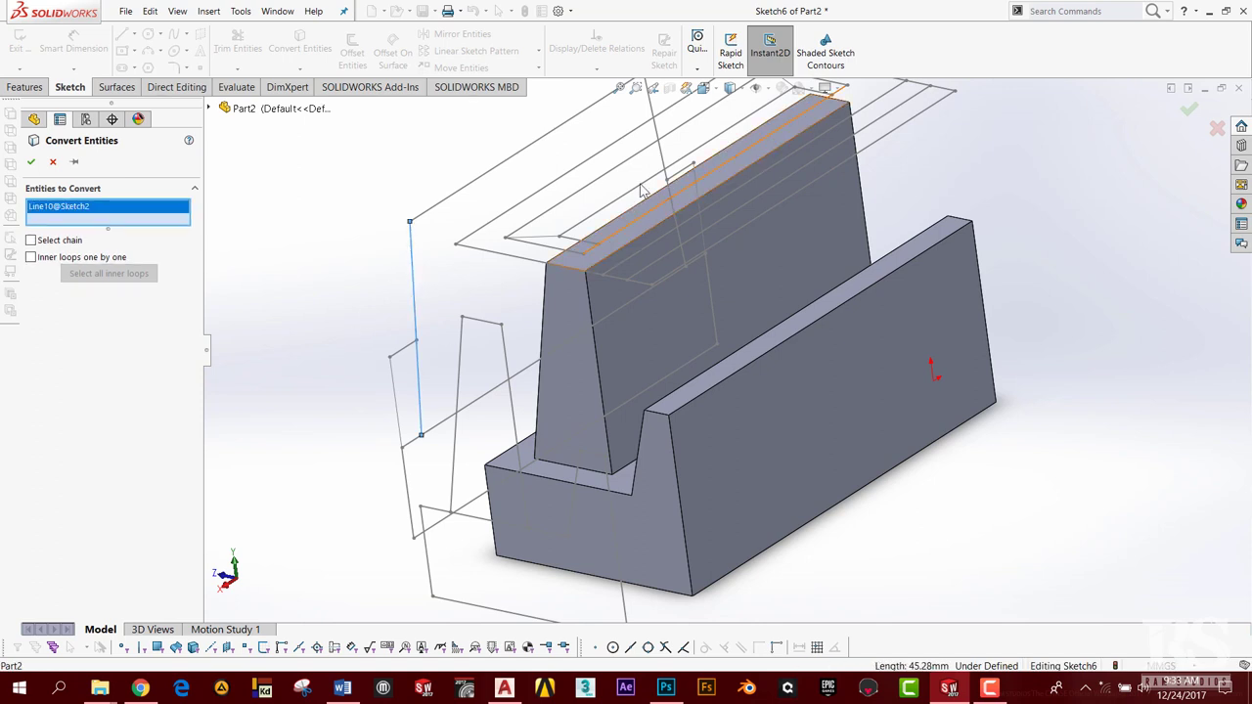
left_click(653, 116)
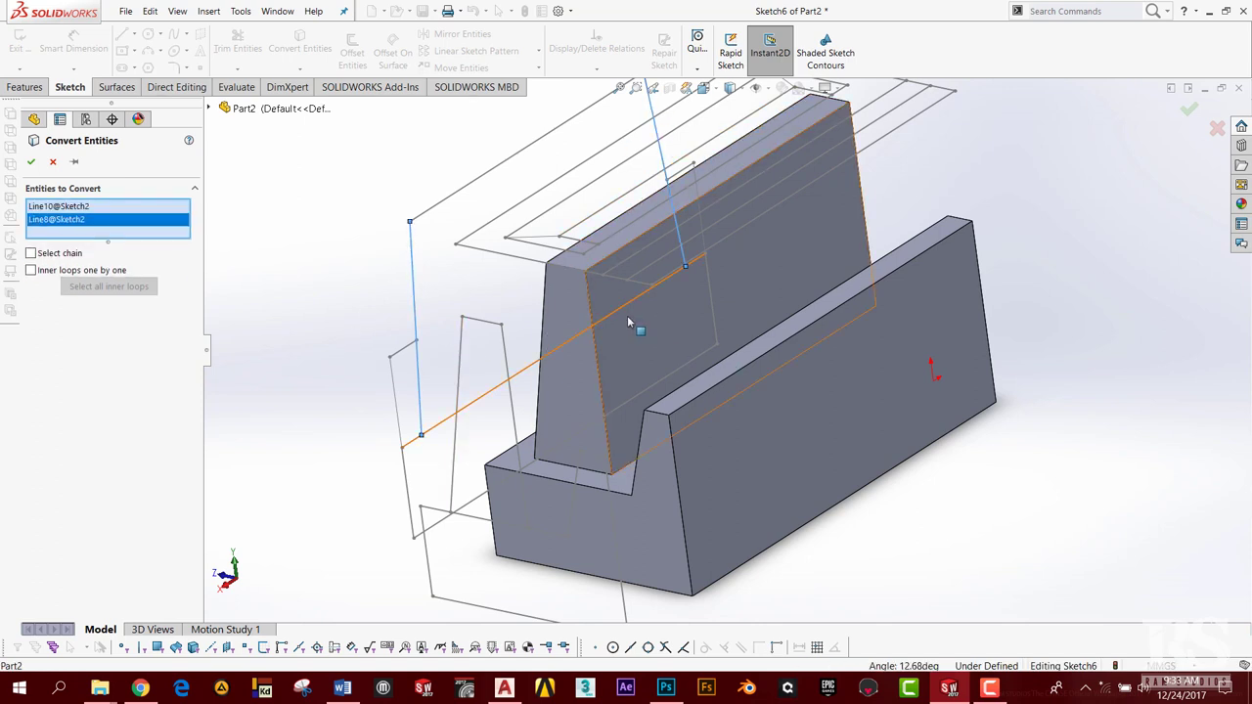
left_click(32, 162)
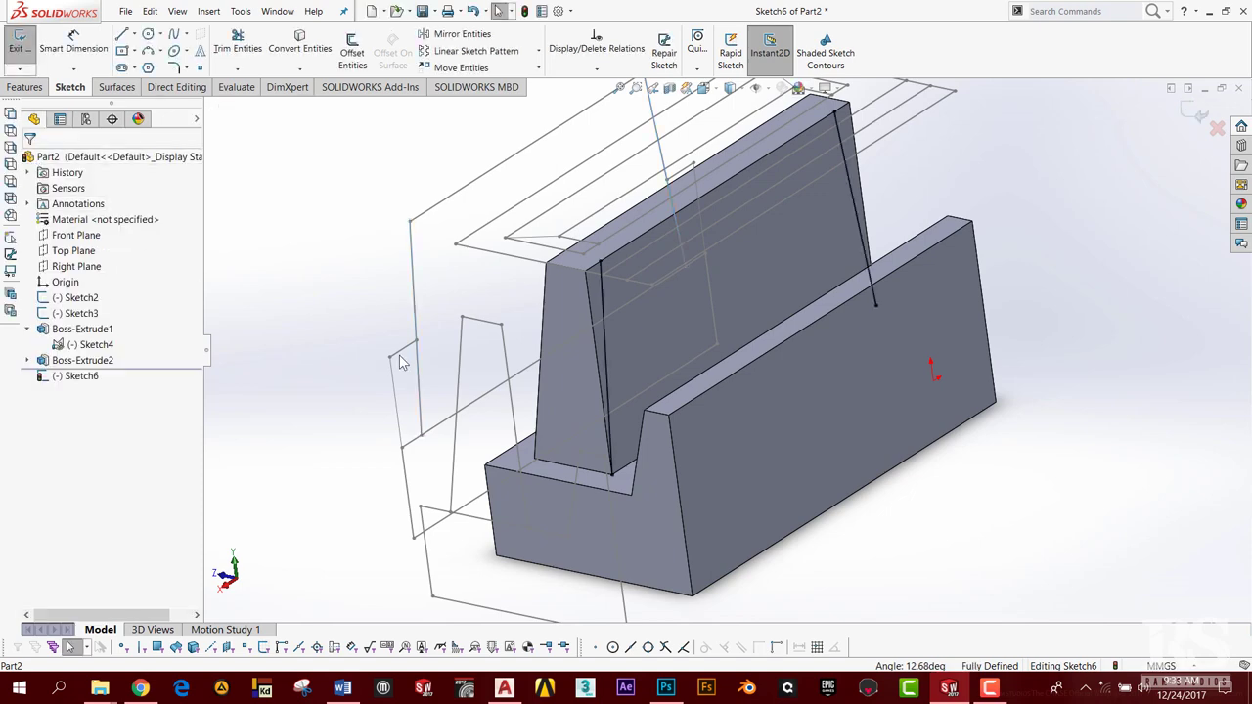
mouse_move(548, 460)
middle_mouse_down()
mouse_move(608, 401)
mouse_move(536, 280)
mouse_move(575, 398)
middle_mouse_up()
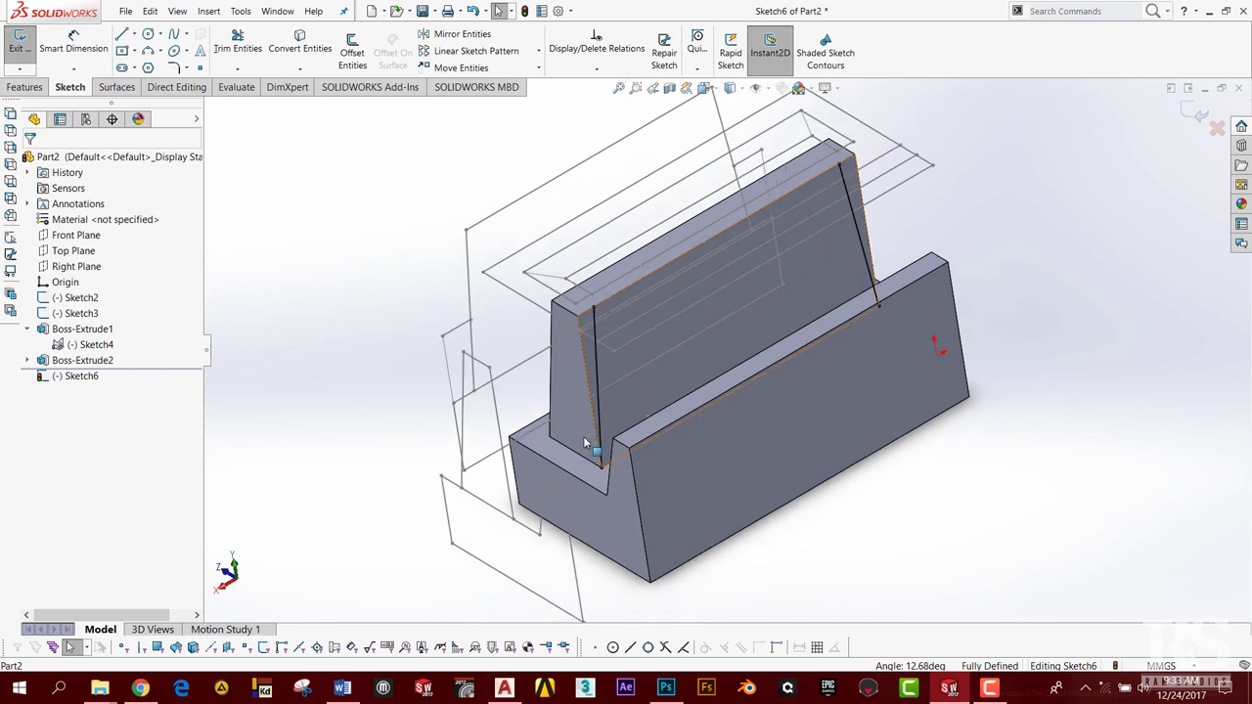
scroll(635, 236, "down", 3)
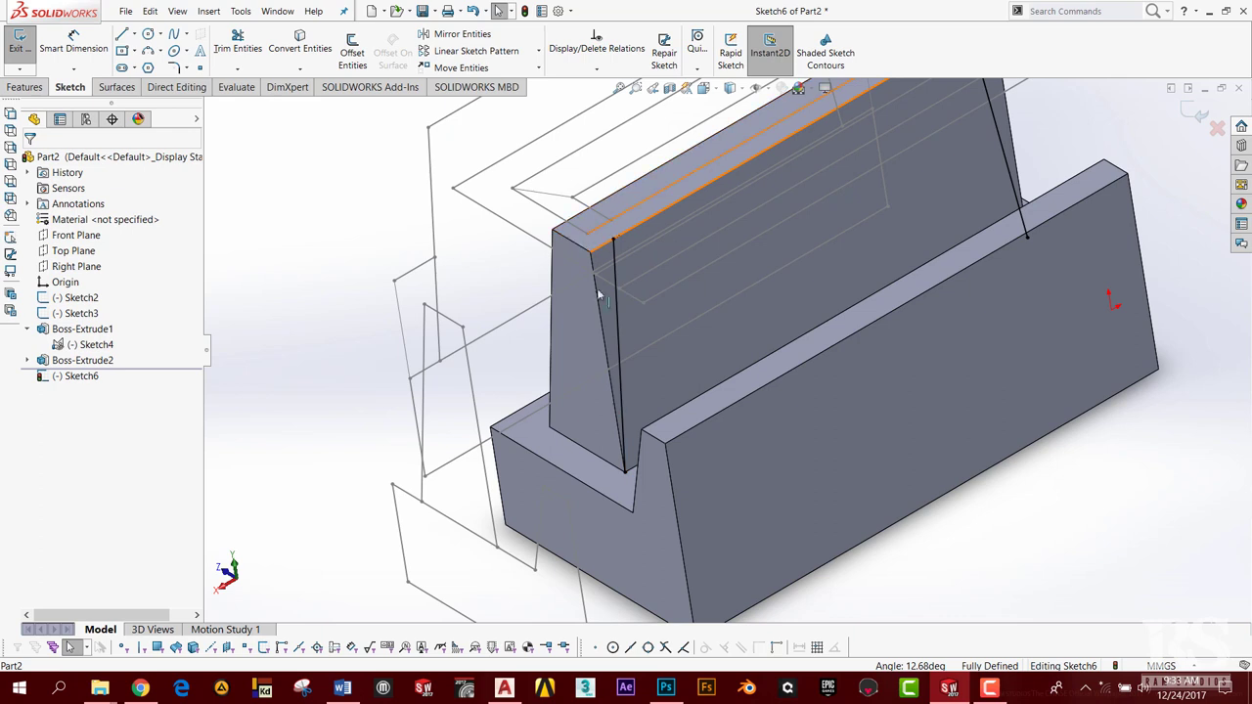
- Draw slanted lines near both ends of the upright face and exit Sketch6
left_click(122, 34)
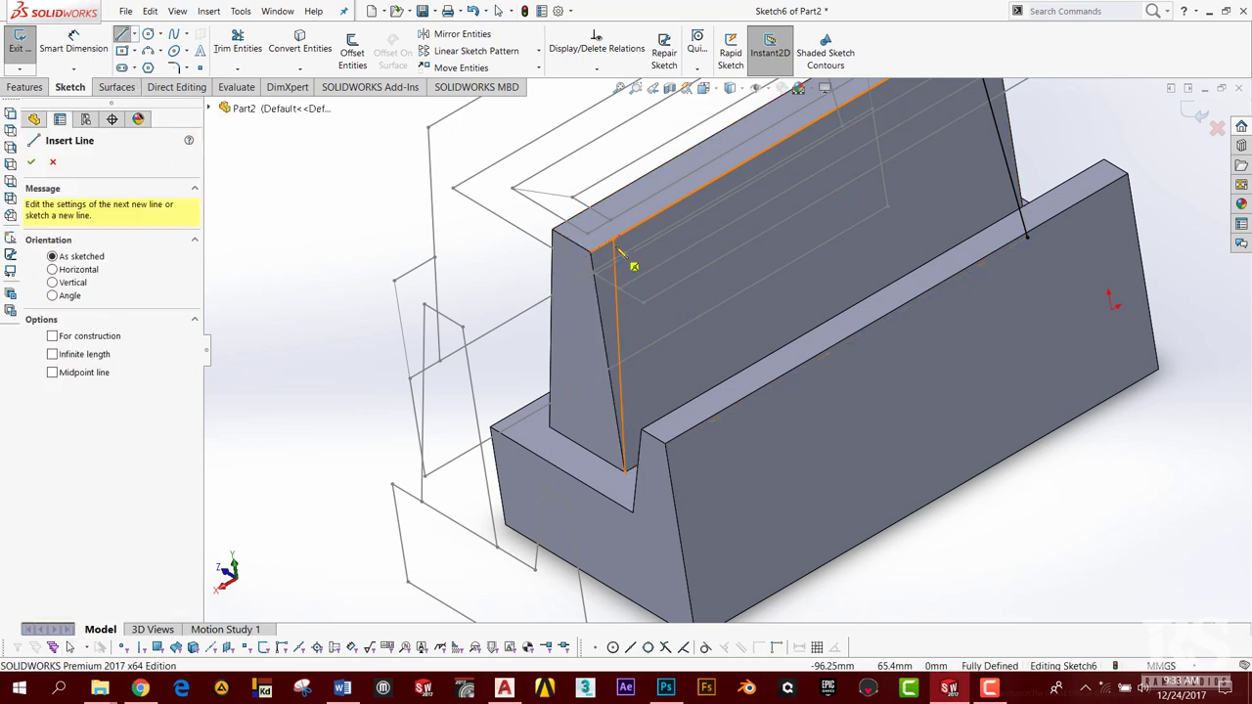
left_click_drag(590, 252, 608, 244)
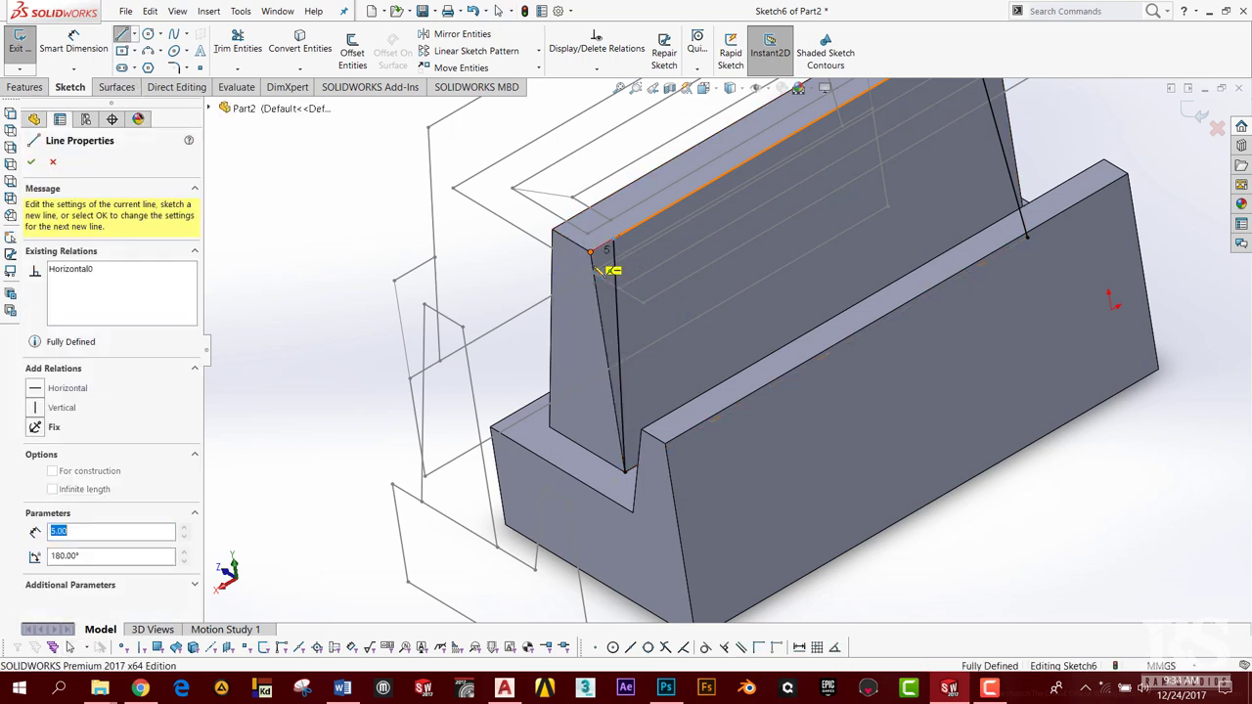
left_click_drag(608, 271, 624, 472)
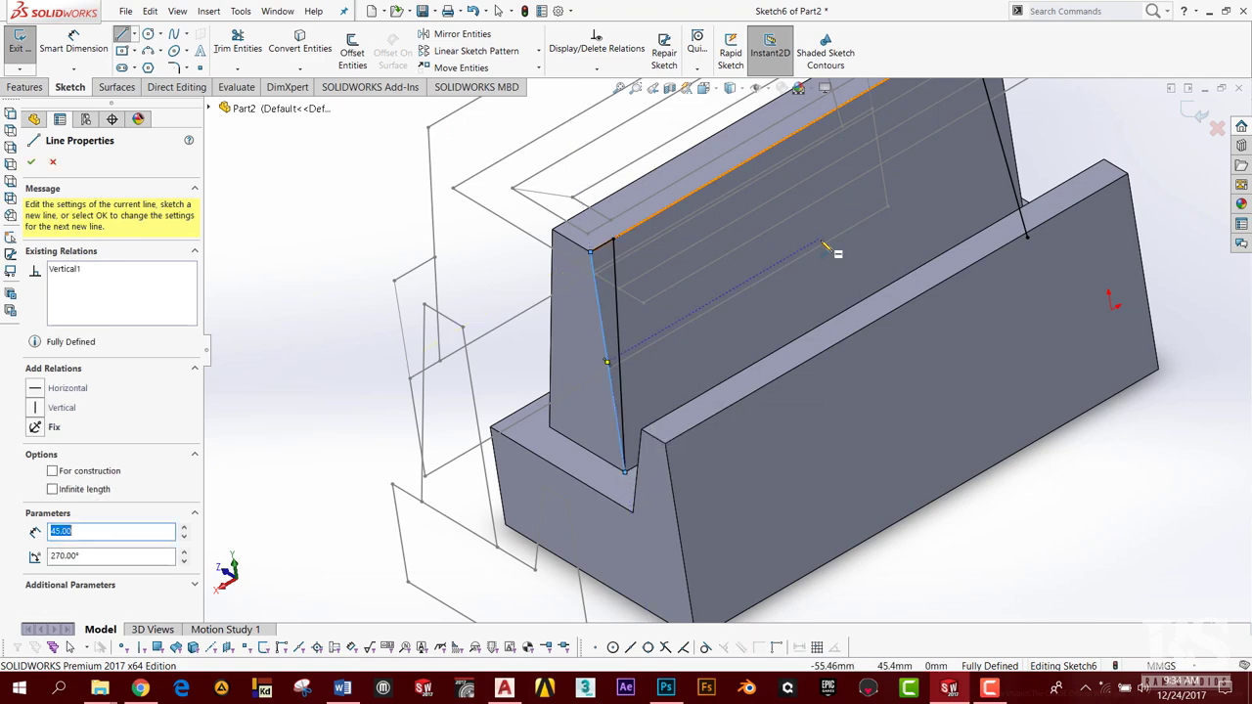
middle_click_drag(827, 249, 808, 205)
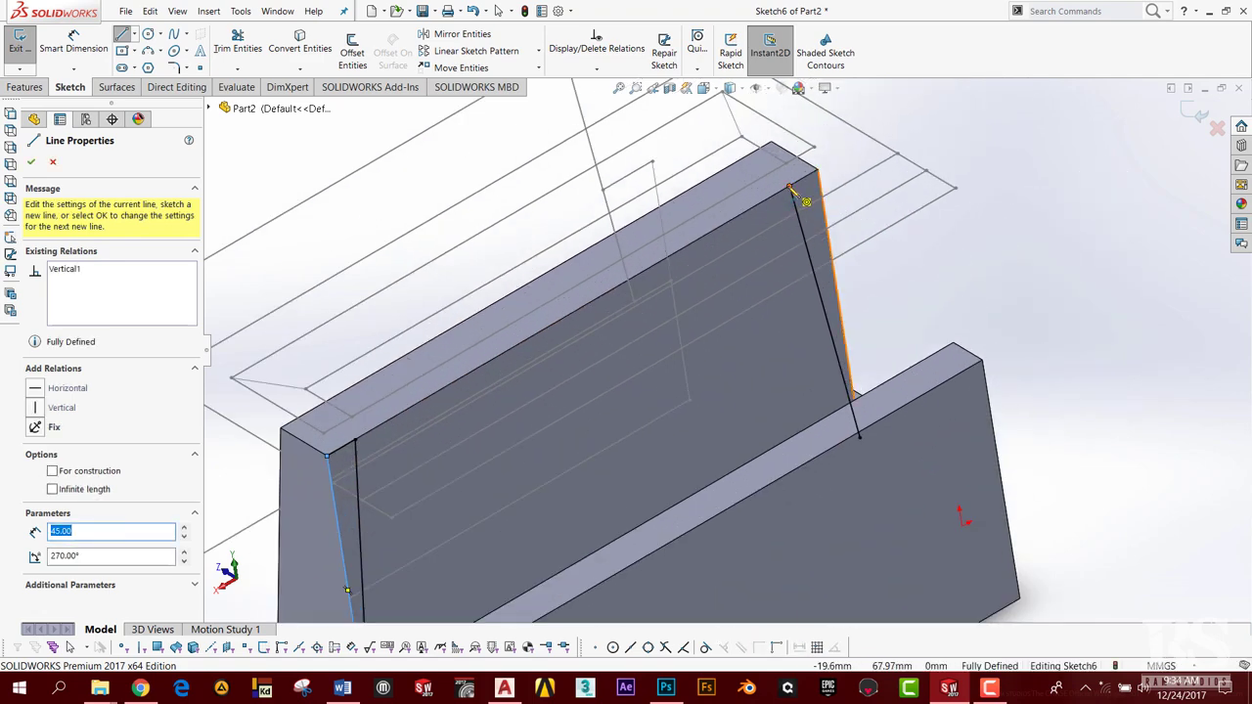
left_click(806, 201)
middle_click_drag(822, 341, 882, 389)
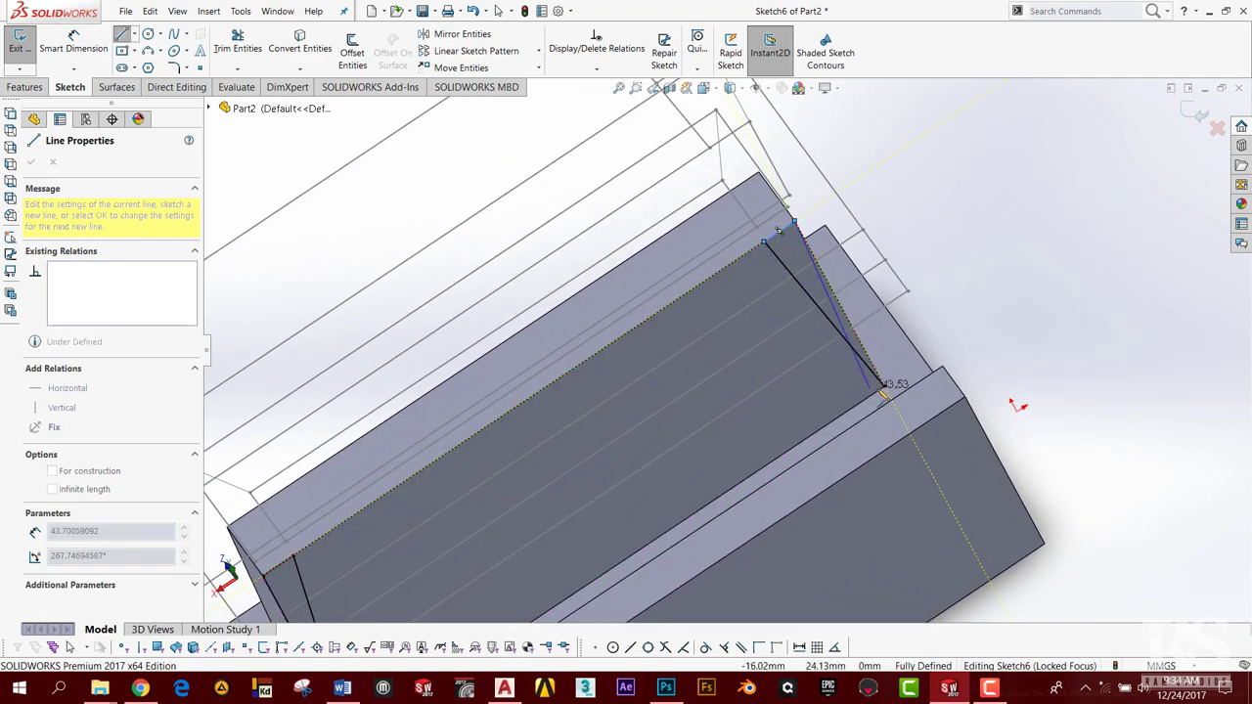
left_click(885, 388)
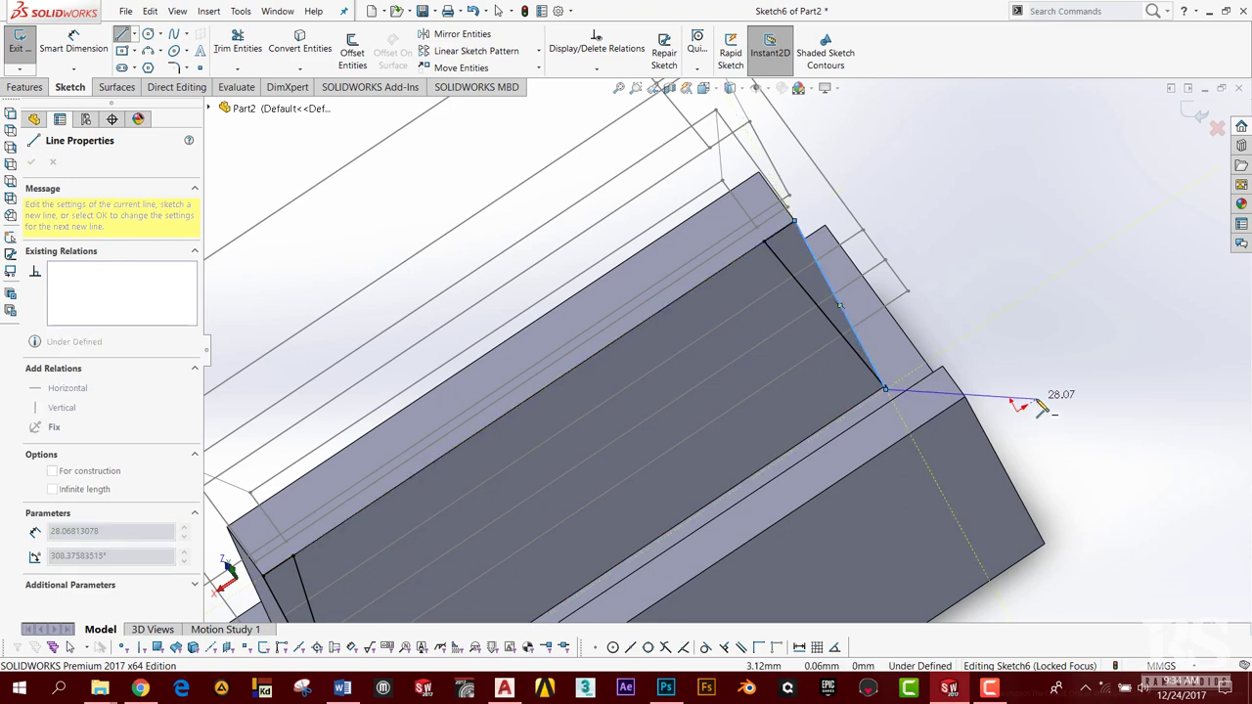
key("Escape")
middle_click_drag(812, 398, 406, 440)
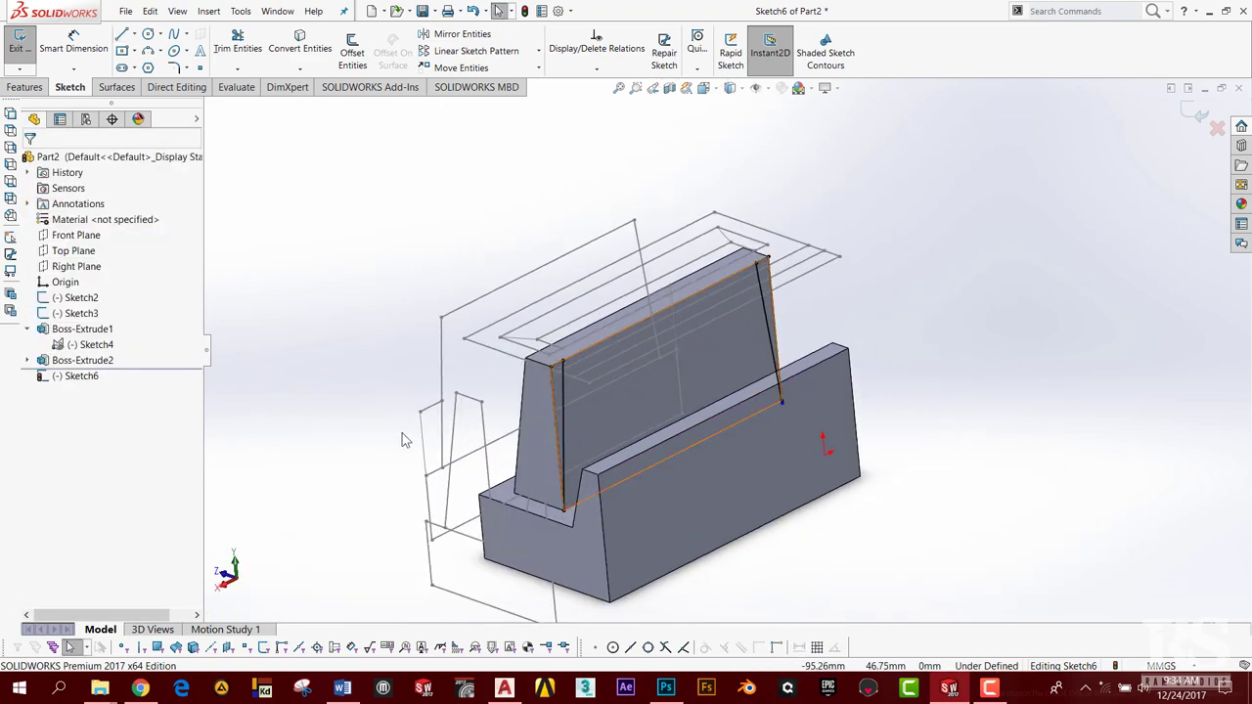
left_click(1198, 114)
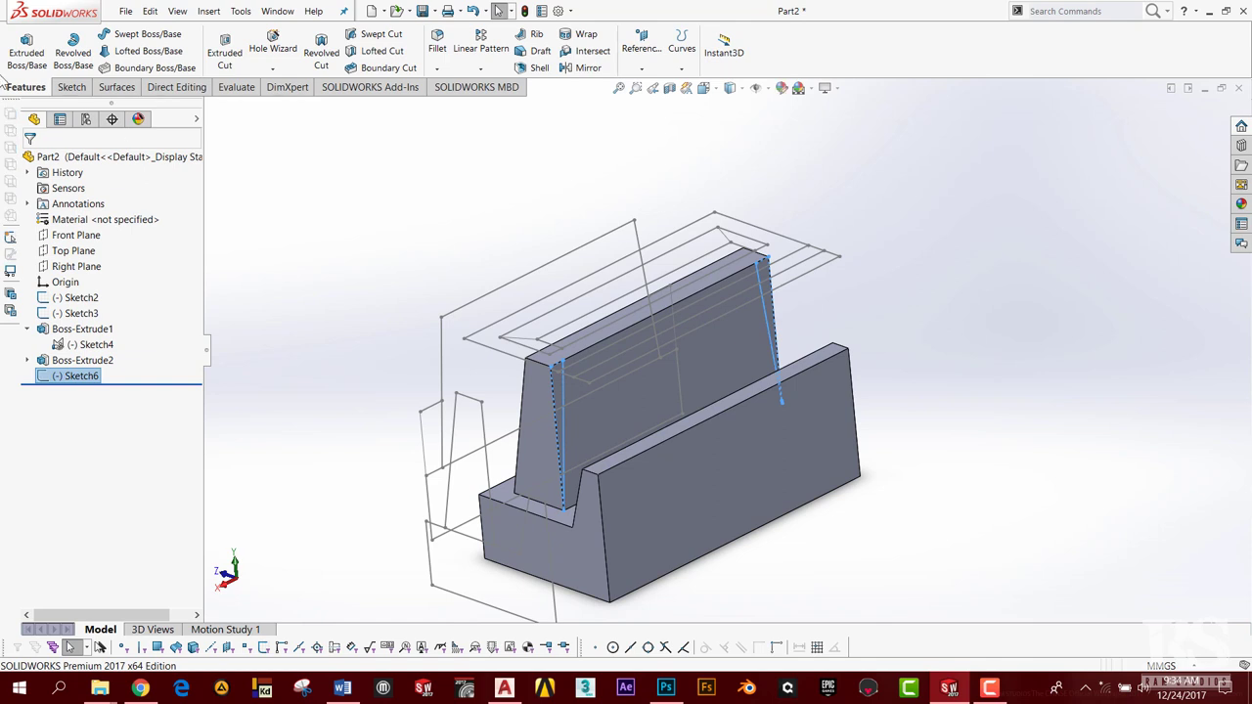
- Cut both thin Sketch6 end regions Through All to trim the upright's ends
left_click(224, 51)
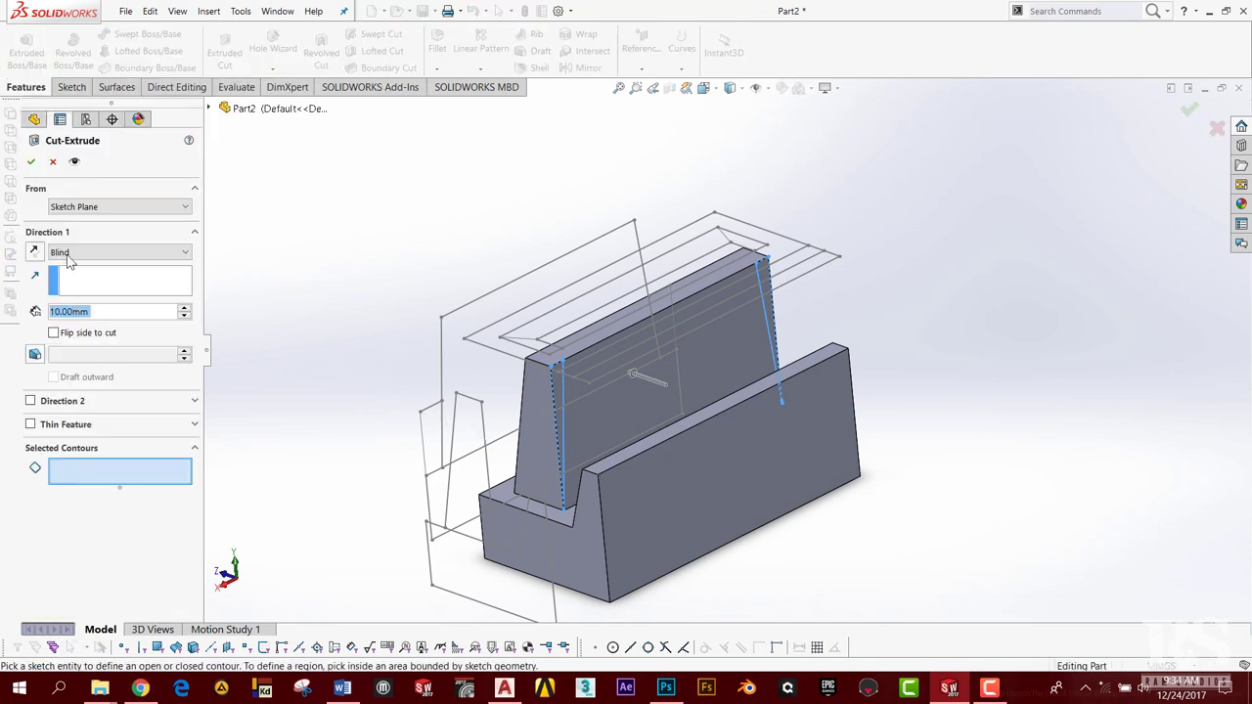
left_click(70, 256)
left_click(70, 256)
mouse_move(517, 471)
middle_mouse_down()
mouse_move(517, 377)
mouse_move(502, 408)
mouse_move(548, 397)
mouse_move(531, 365)
mouse_move(510, 392)
middle_mouse_up()
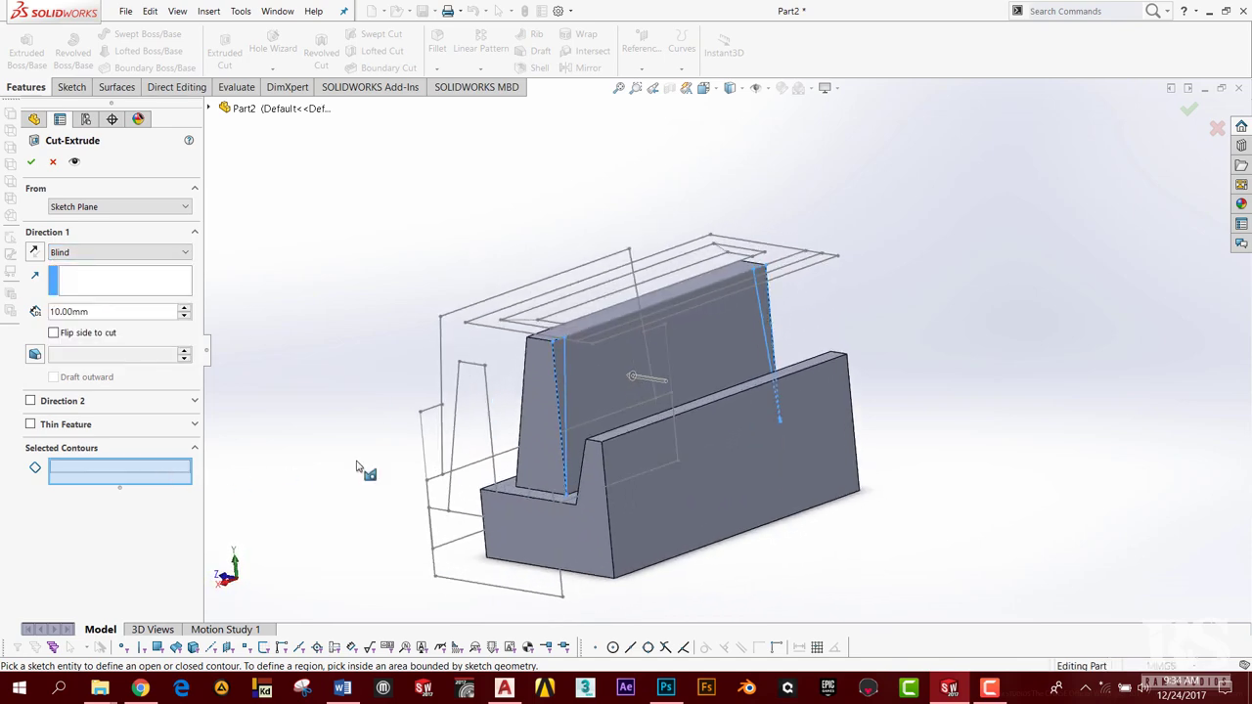
left_click(559, 361)
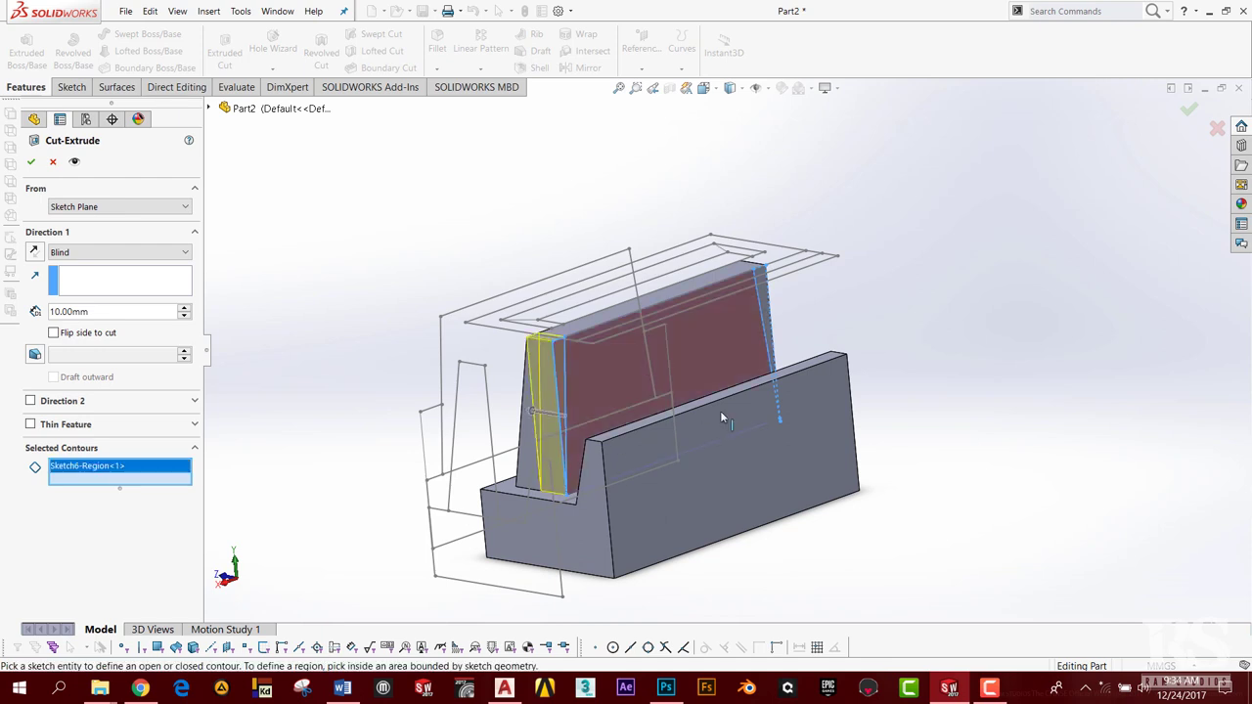
left_click(764, 312)
middle_click_drag(601, 422, 509, 421)
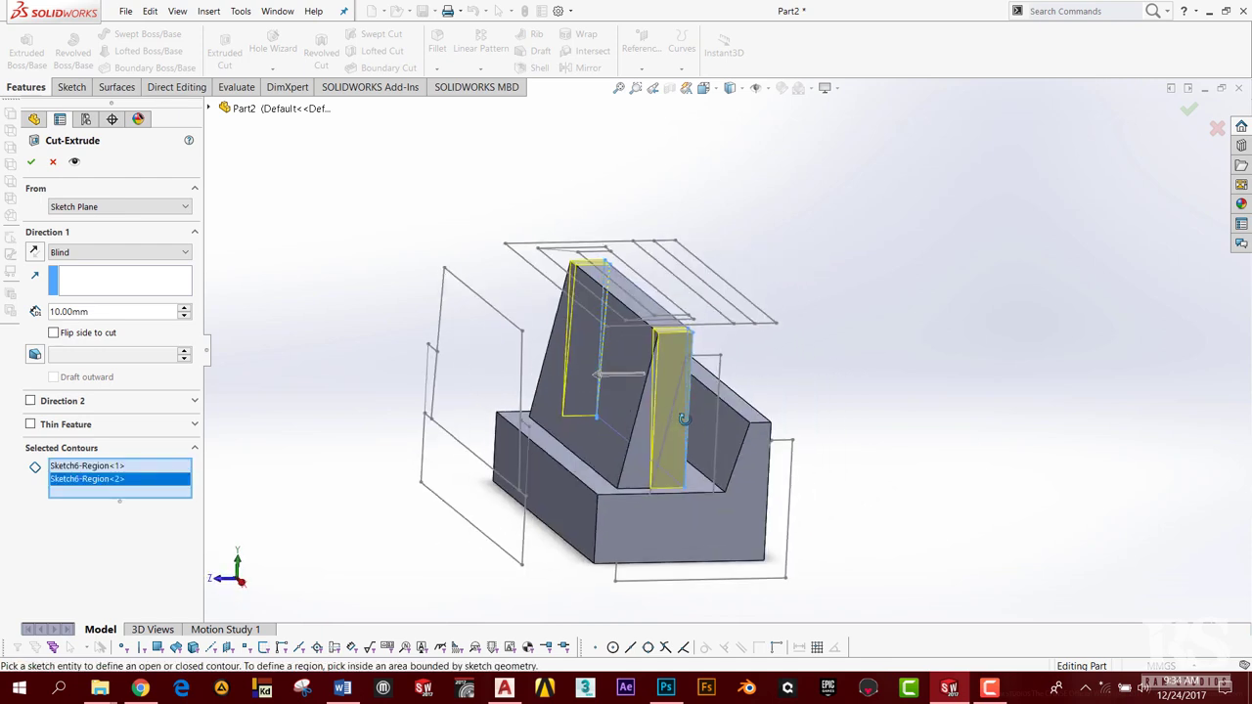
left_click(78, 254)
left_click(72, 278)
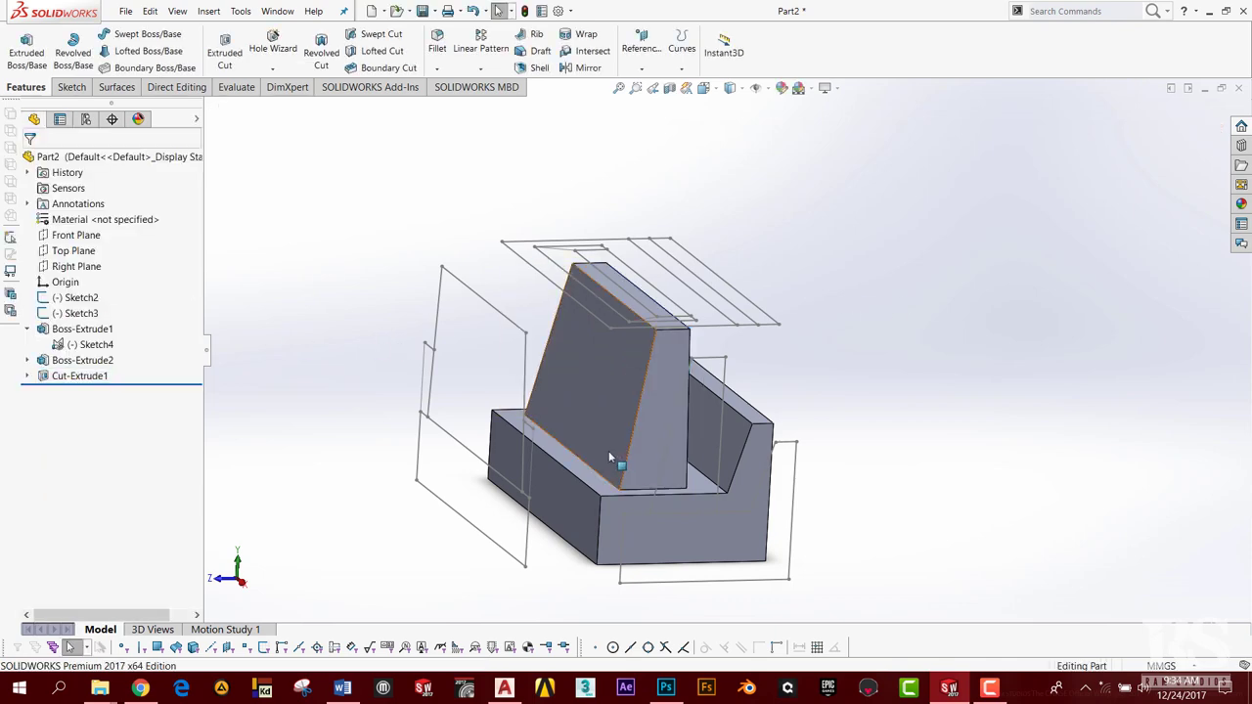
mouse_move(607, 460)
middle_mouse_down()
mouse_move(796, 295)
mouse_move(674, 285)
mouse_move(578, 244)
mouse_move(617, 221)
mouse_move(827, 353)
mouse_move(847, 506)
mouse_move(749, 509)
mouse_move(754, 470)
mouse_move(679, 279)
mouse_move(697, 332)
middle_mouse_up()
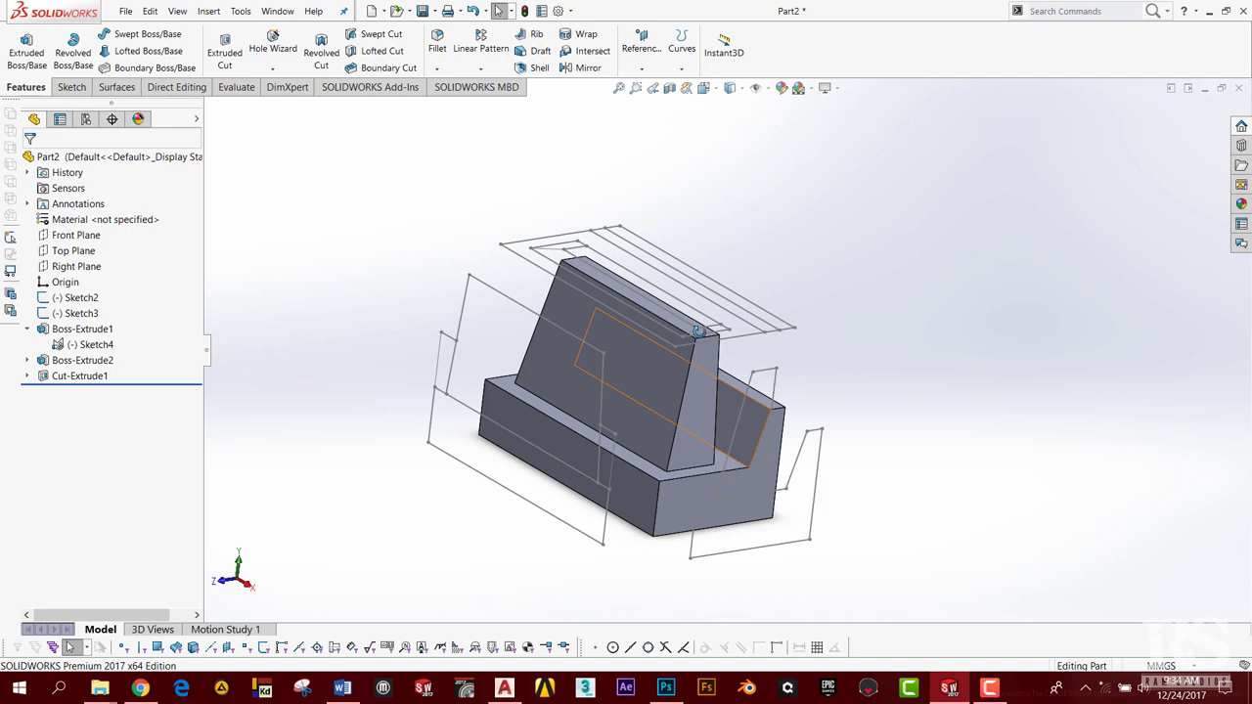
- Hide Sketch6 and the second extrusion's sketch from the feature tree
left_click(82, 330)
left_click(83, 360)
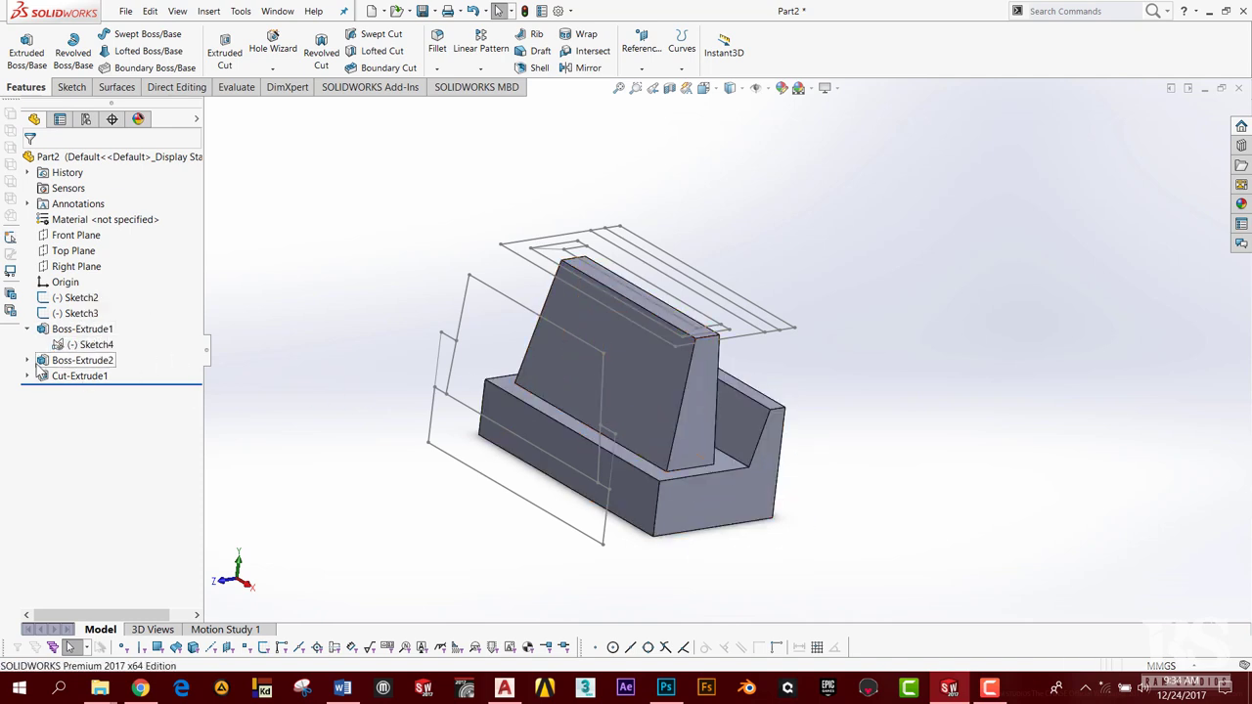
left_click(97, 374)
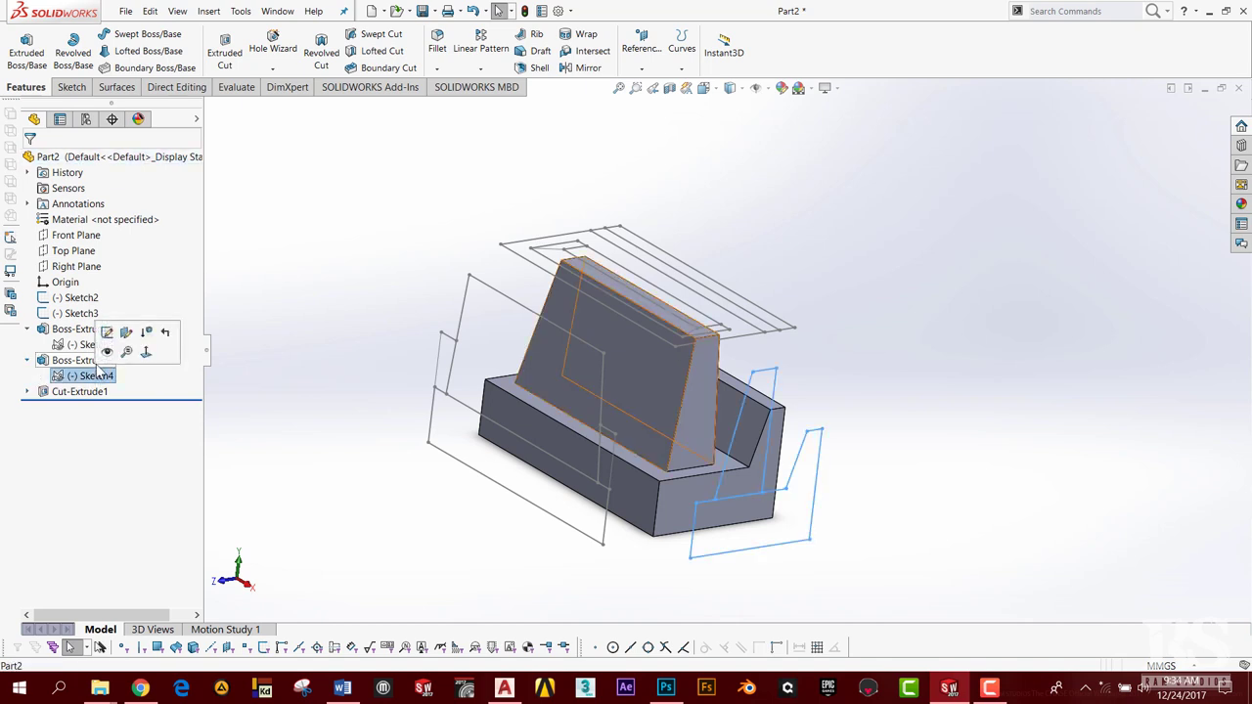
left_click(27, 392)
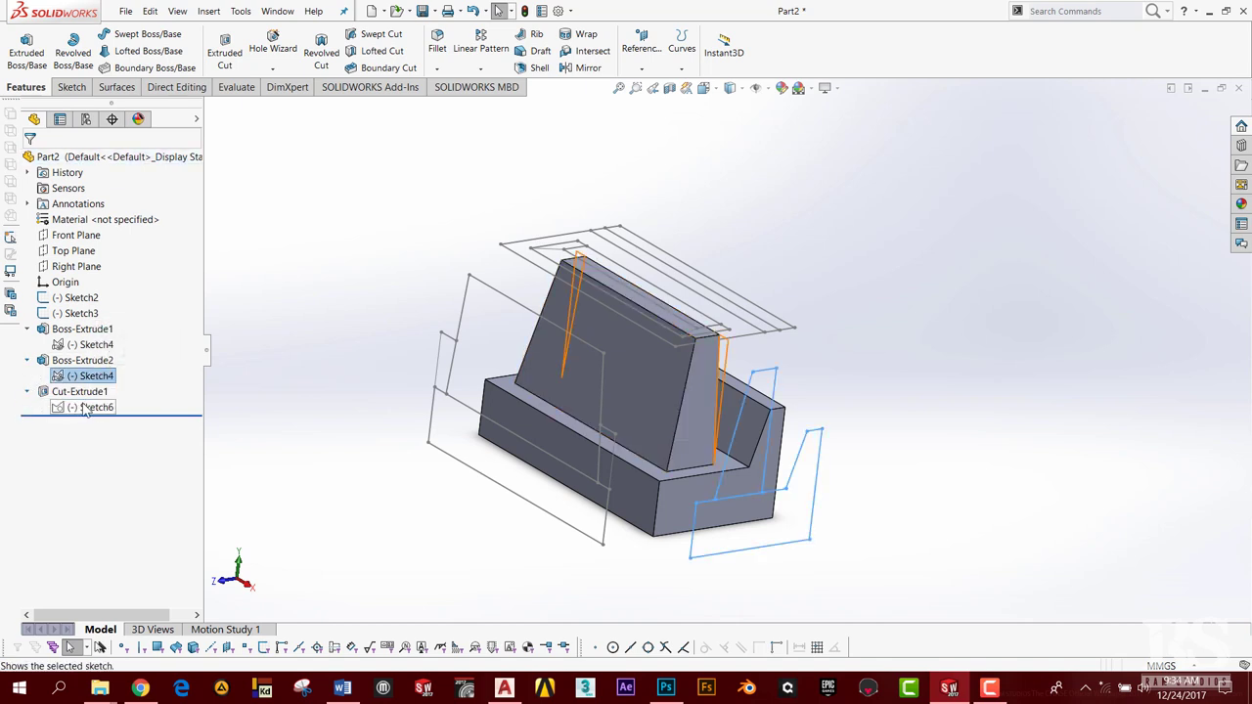
left_click(261, 450)
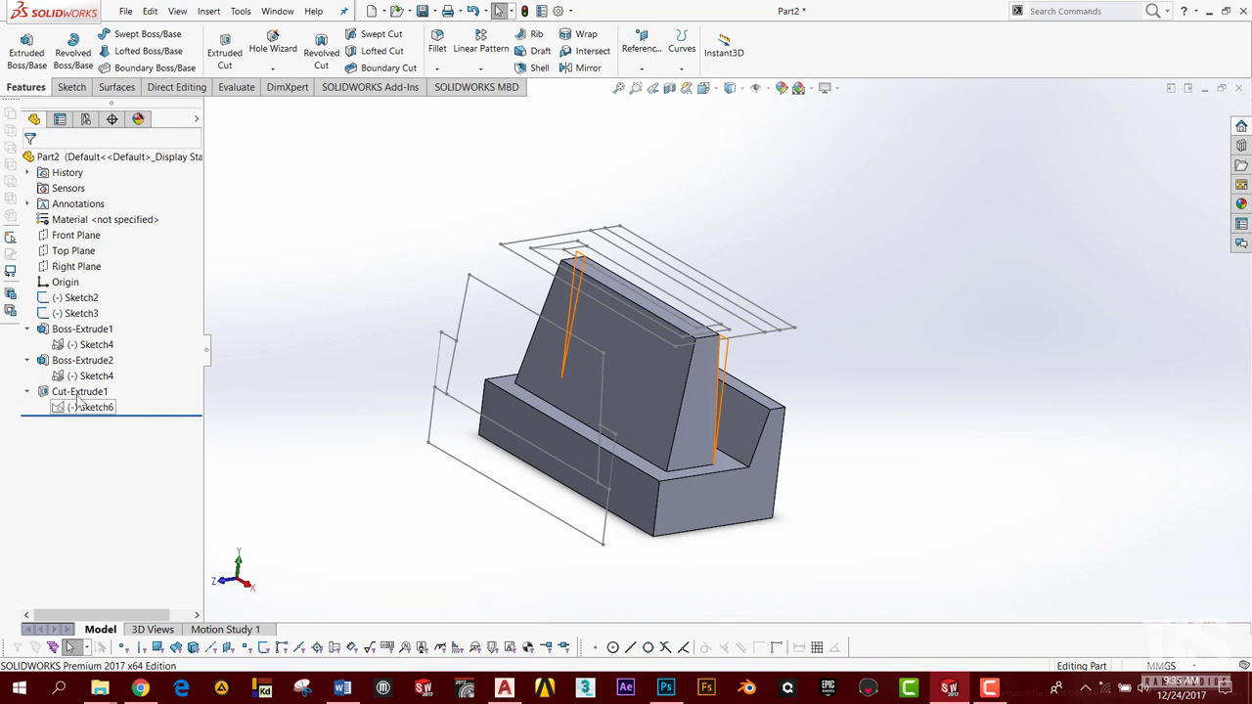
left_click(80, 346)
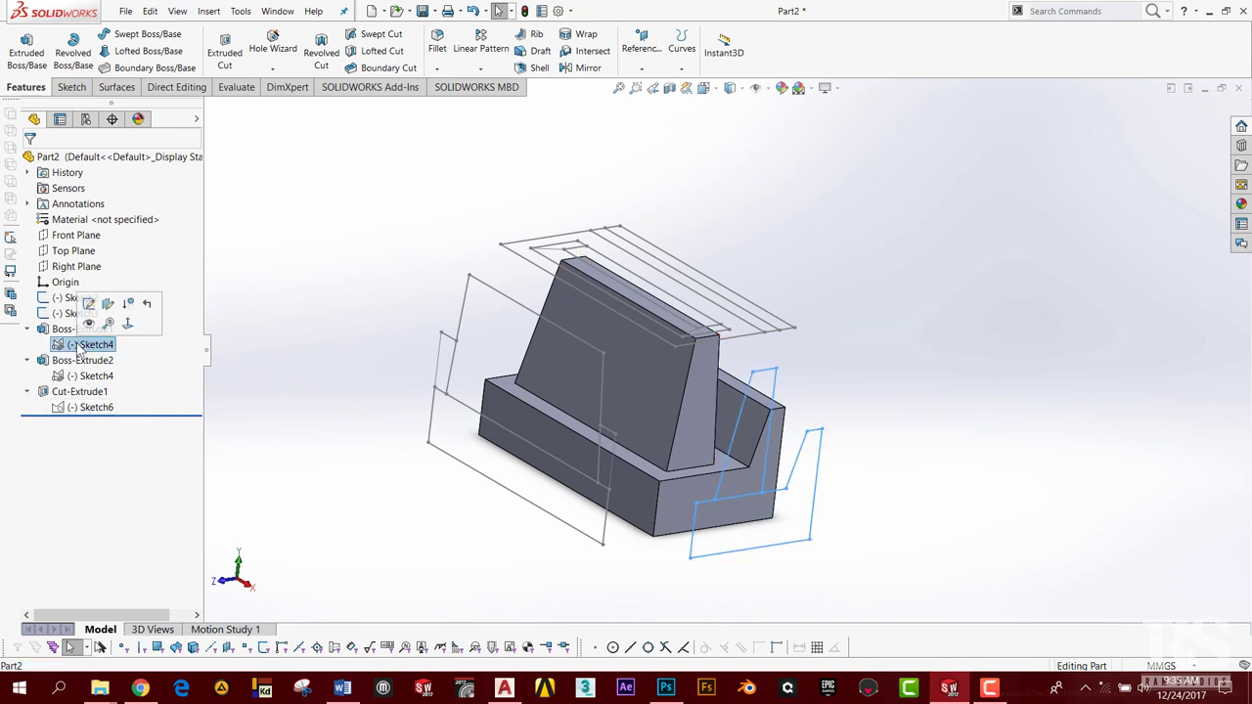
left_click(84, 361)
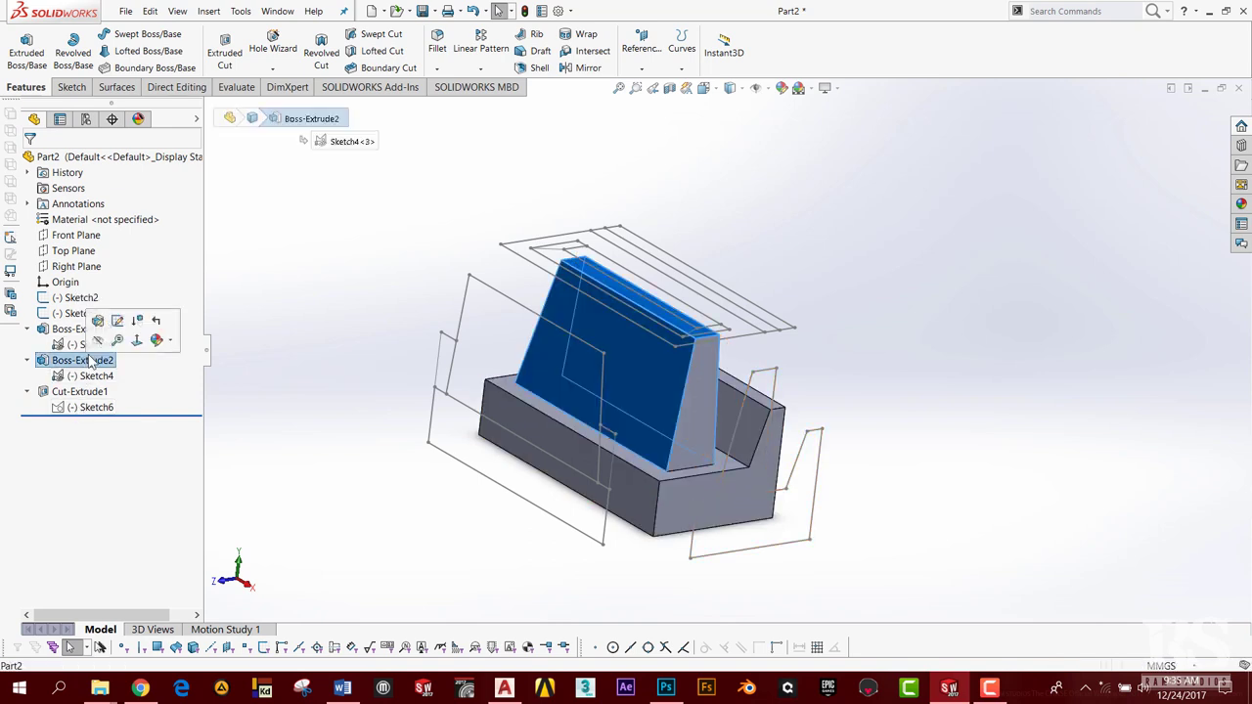
left_click(94, 377)
left_click(91, 408)
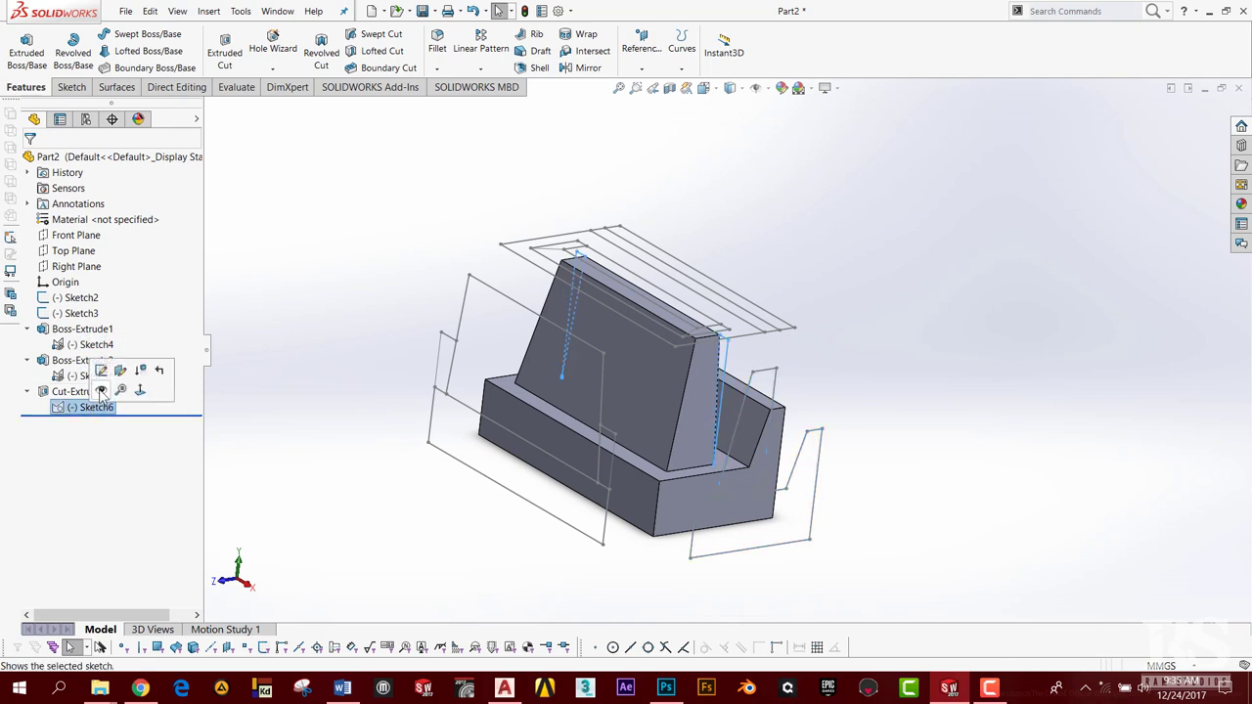
left_click(102, 394)
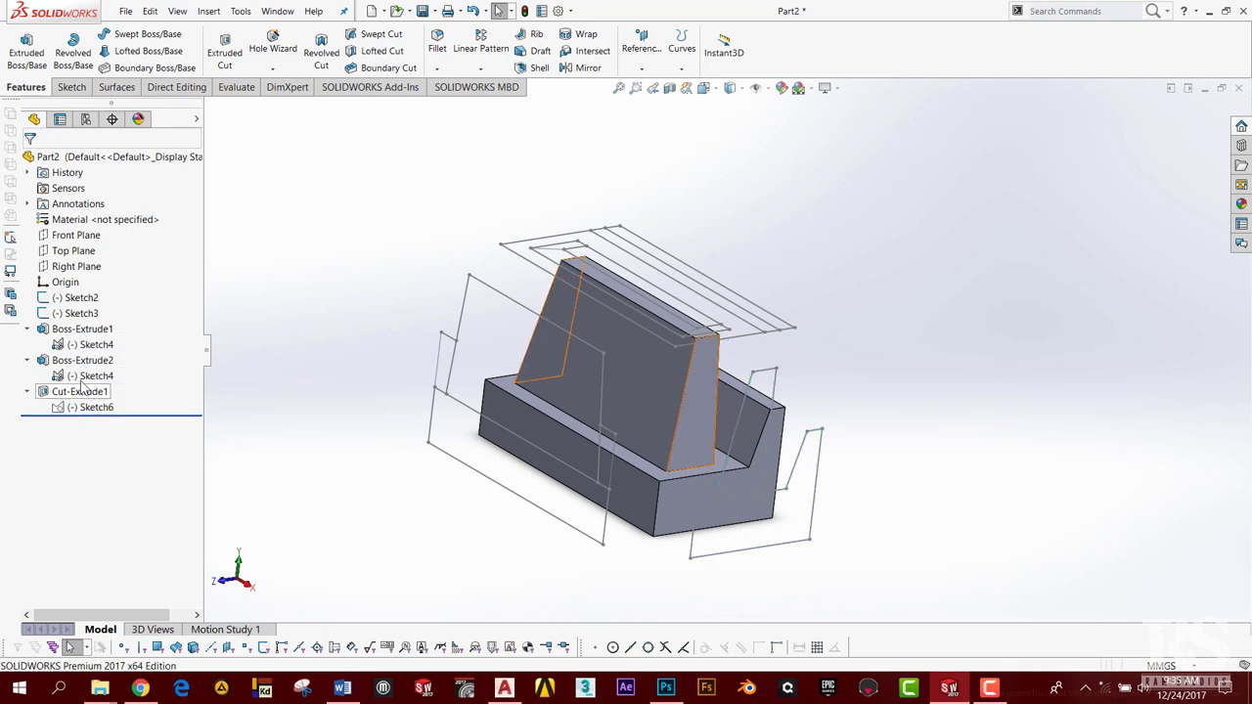
left_click(98, 375)
left_click(92, 357)
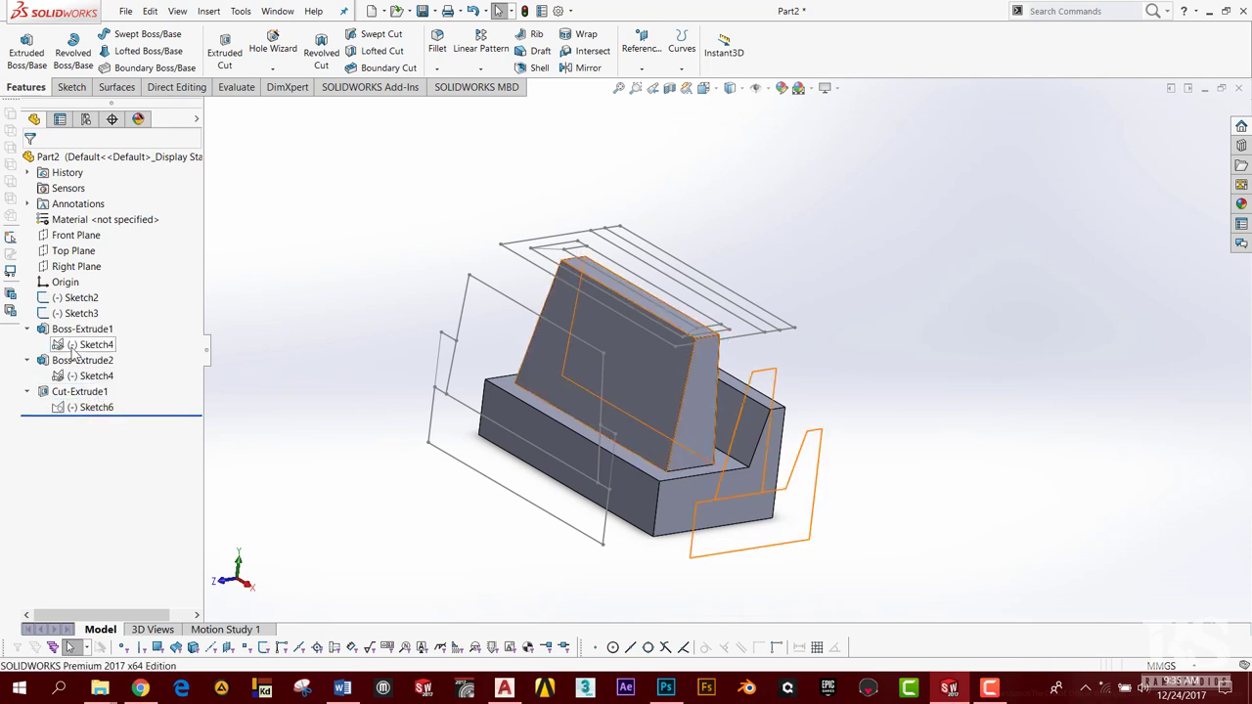
- Hide Sketch3 and Sketch2 too, leaving only the solid visible
middle_click_drag(624, 400, 635, 393)
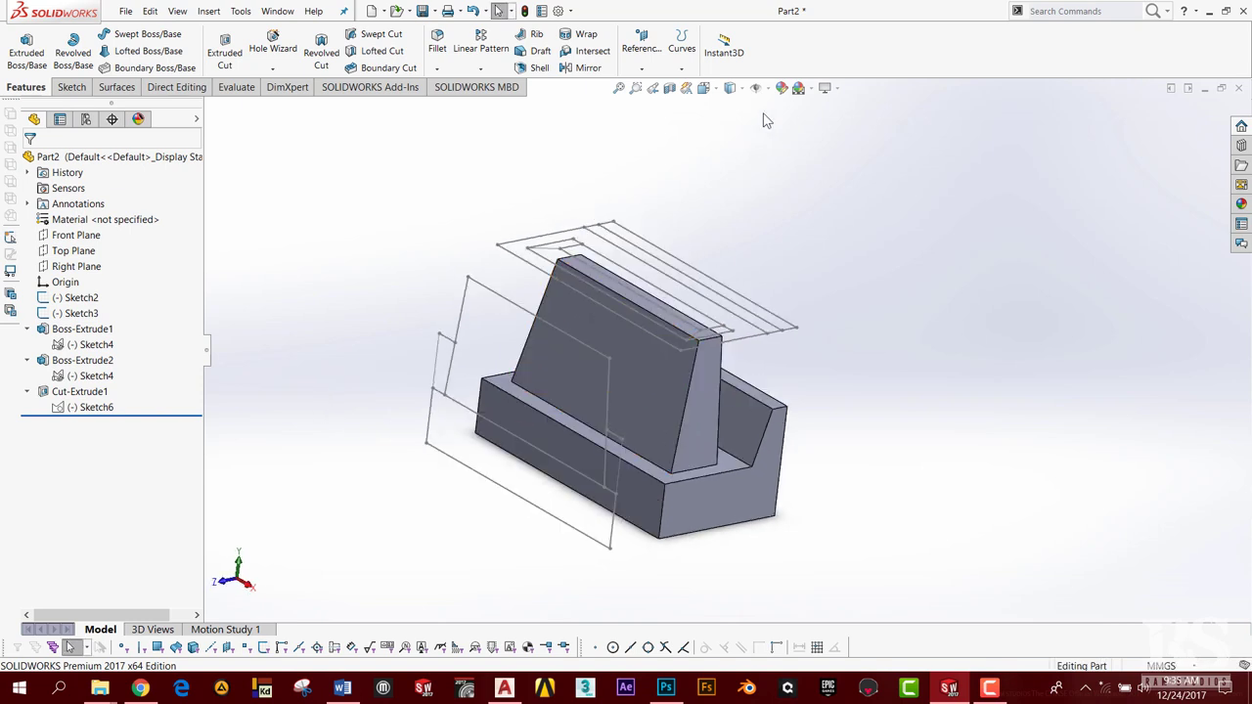
left_click(756, 88)
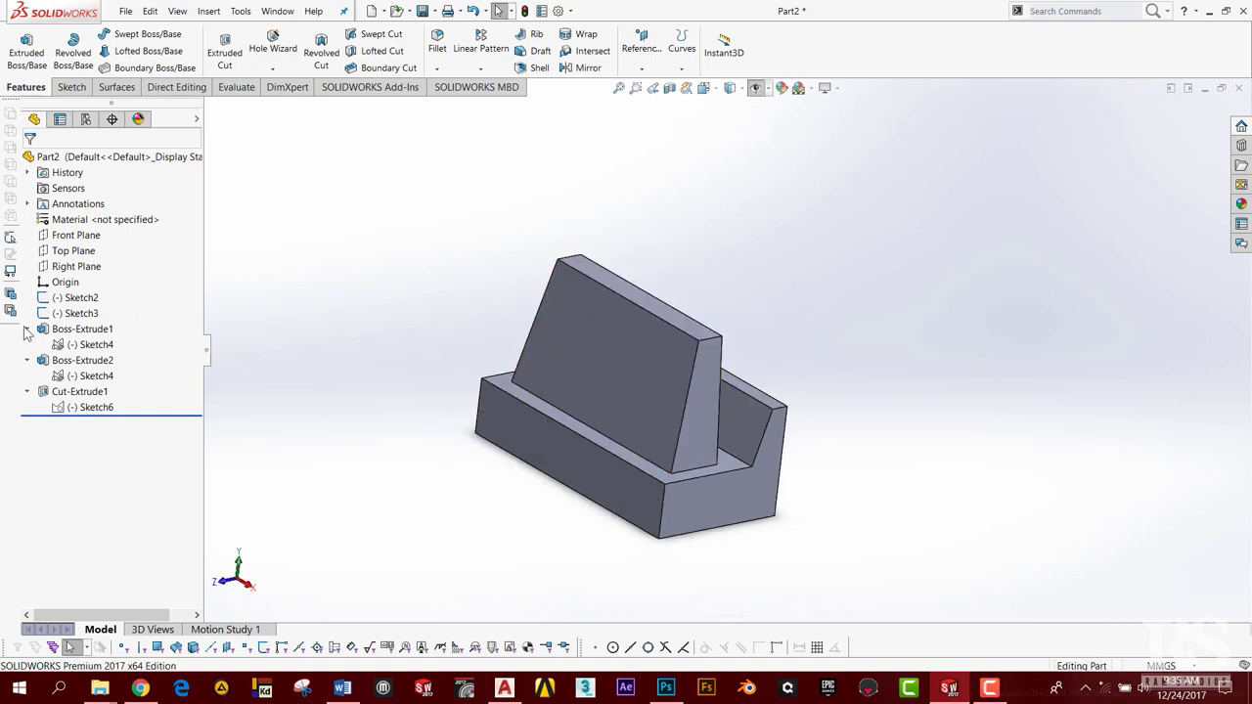
left_click(755, 88)
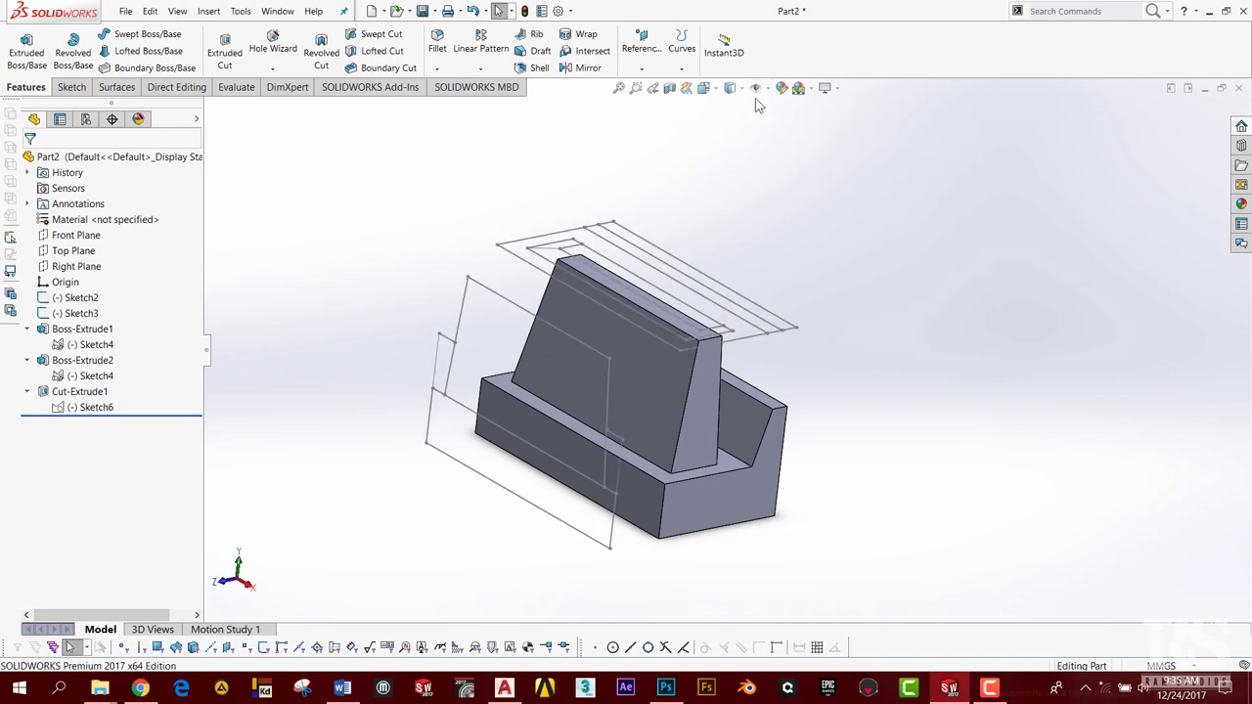
left_click(81, 313)
left_click(94, 272)
left_click(81, 298)
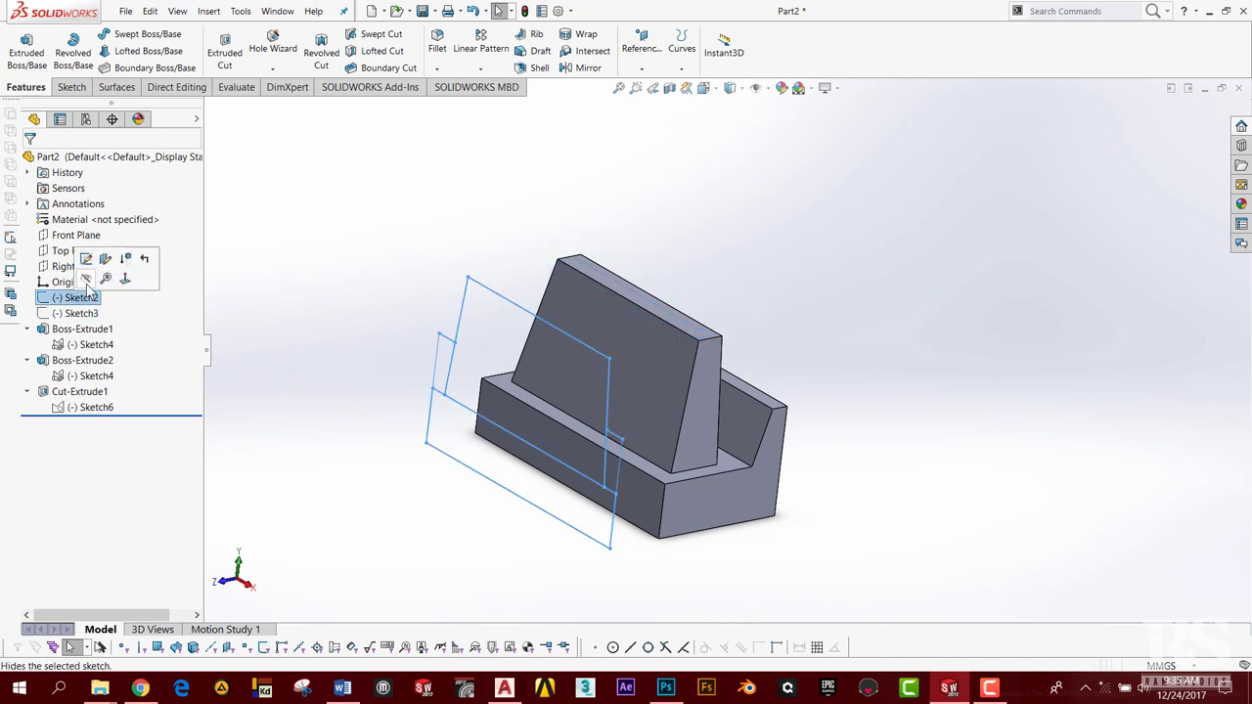
left_click(94, 258)
left_click(49, 156)
key("shift+c")
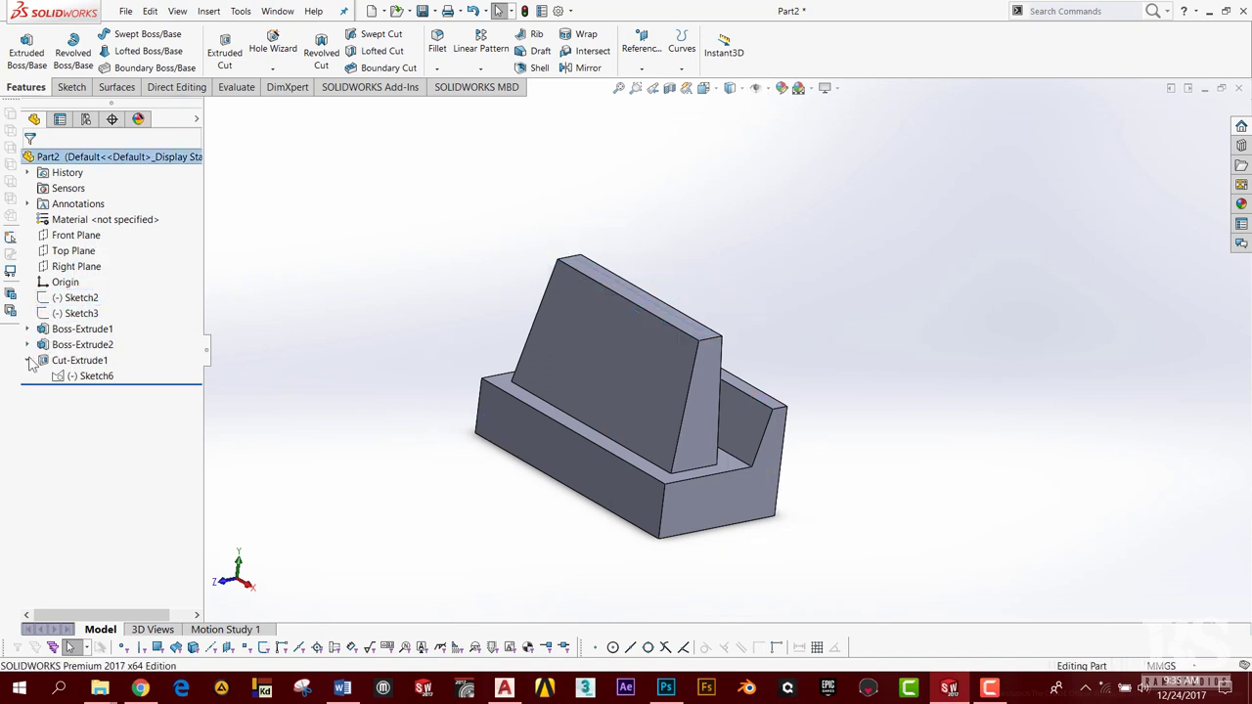
middle_click_drag(337, 336, 659, 416)
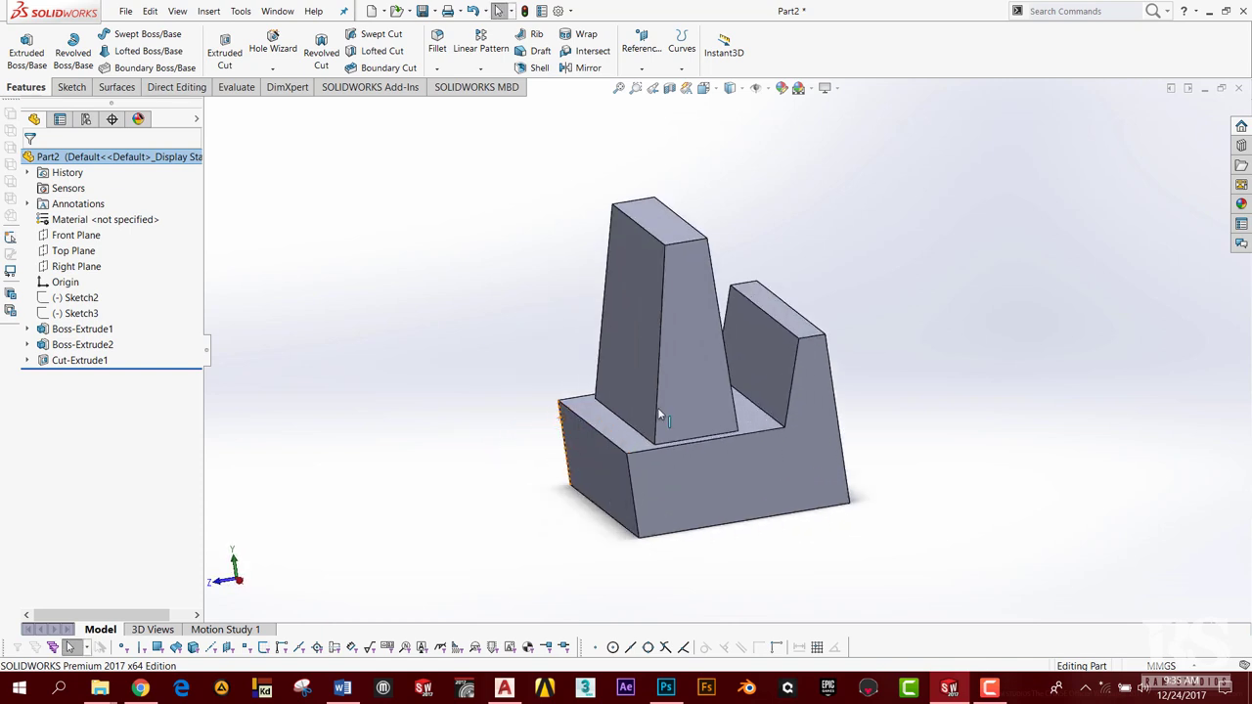
scroll(705, 416, "down", 2)
scroll(704, 415, "down", 3)
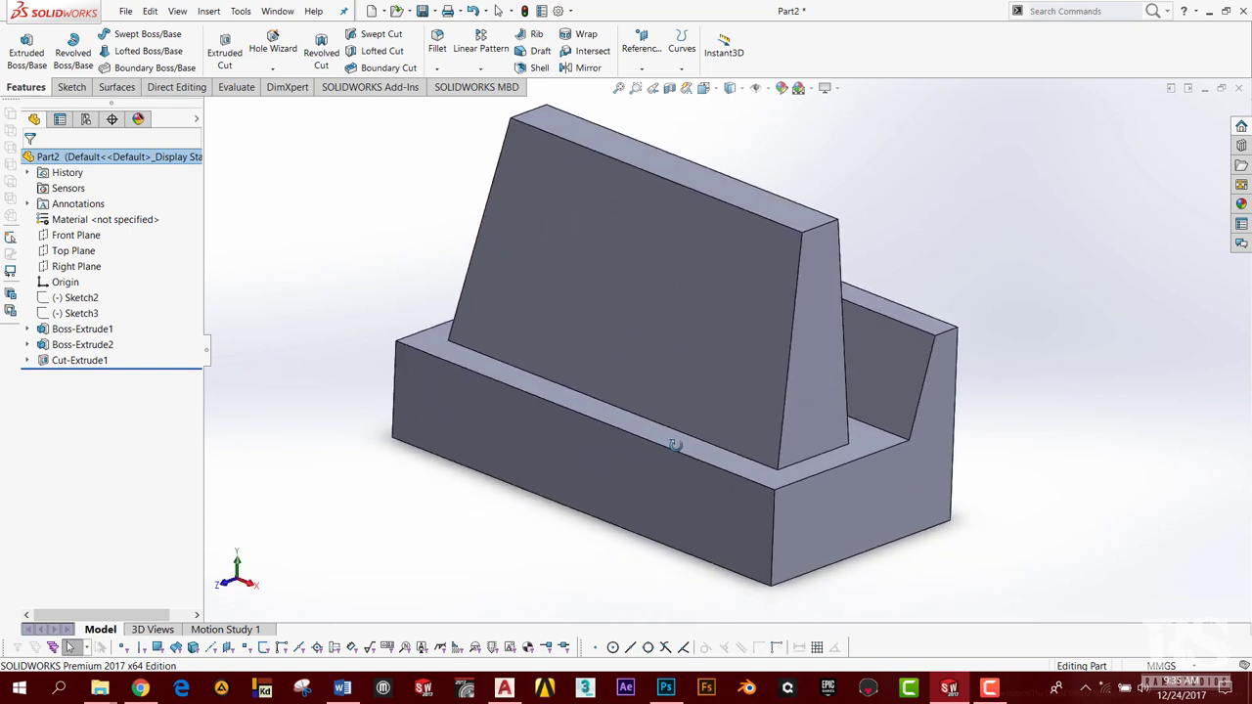
mouse_move(671, 446)
middle_mouse_down()
mouse_move(648, 460)
mouse_move(671, 464)
middle_mouse_up()
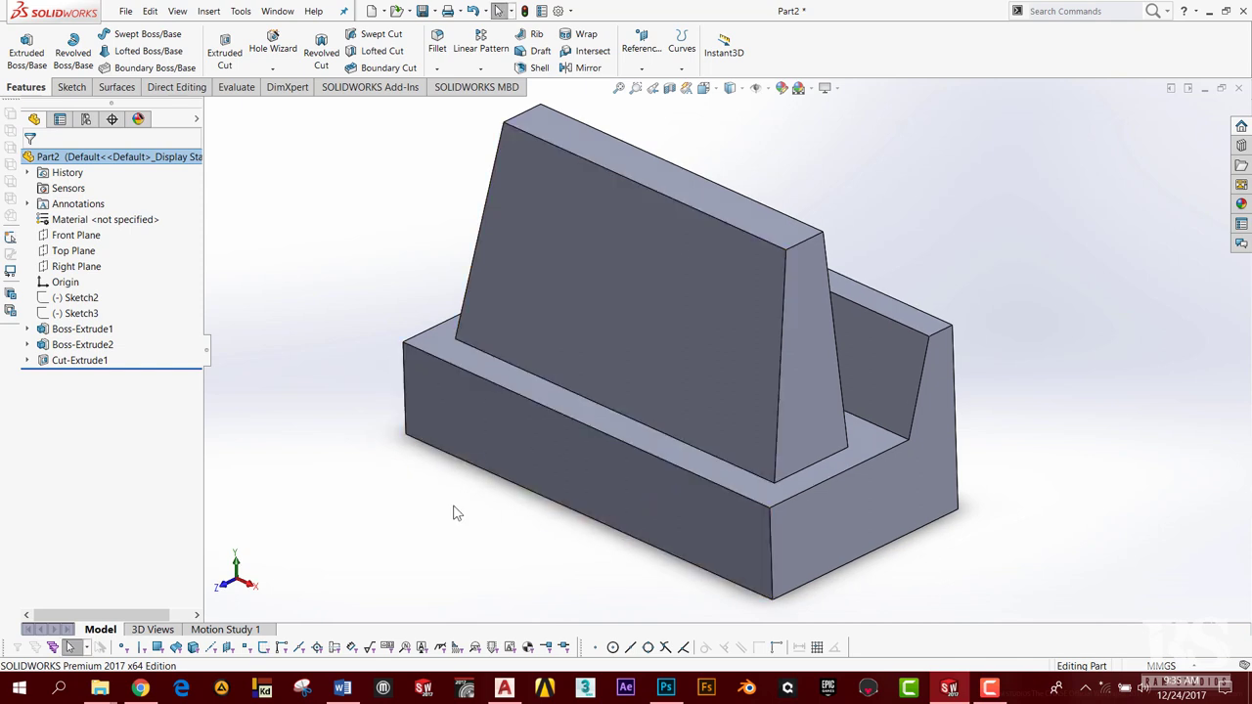
key("f")
scroll(784, 303, "down", 1)
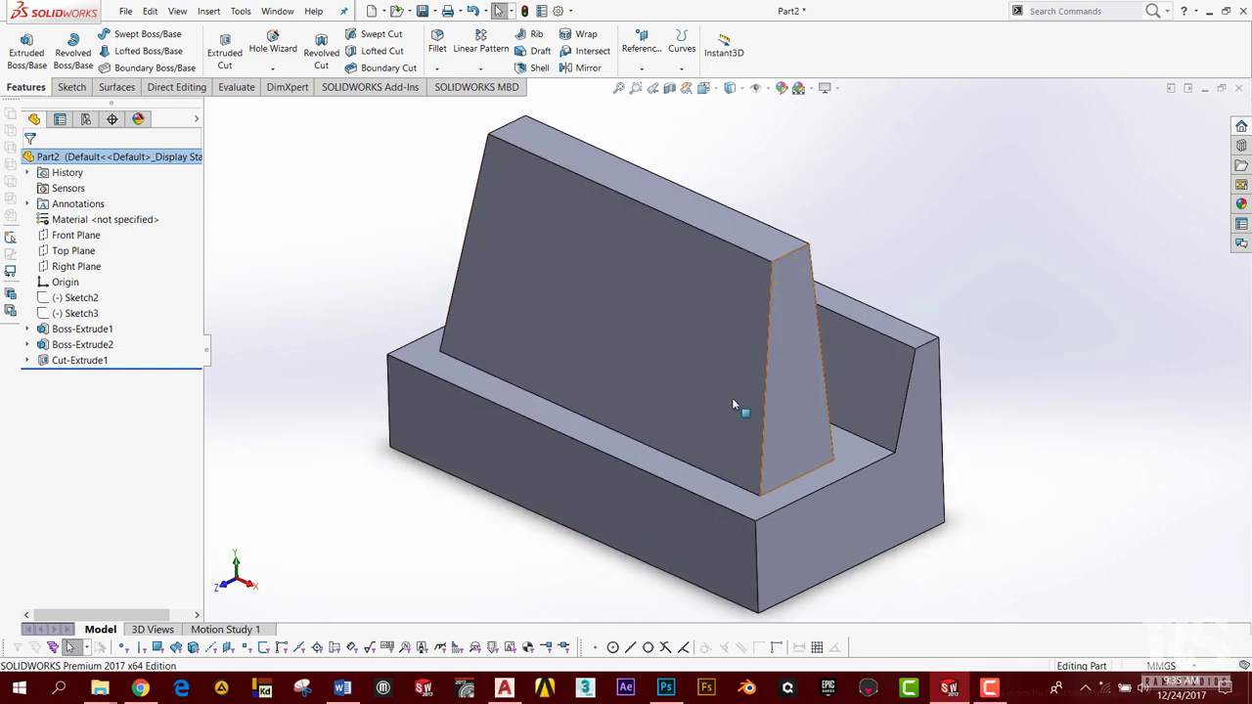
scroll(689, 381, "down", 1)
scroll(693, 382, "down", 1)
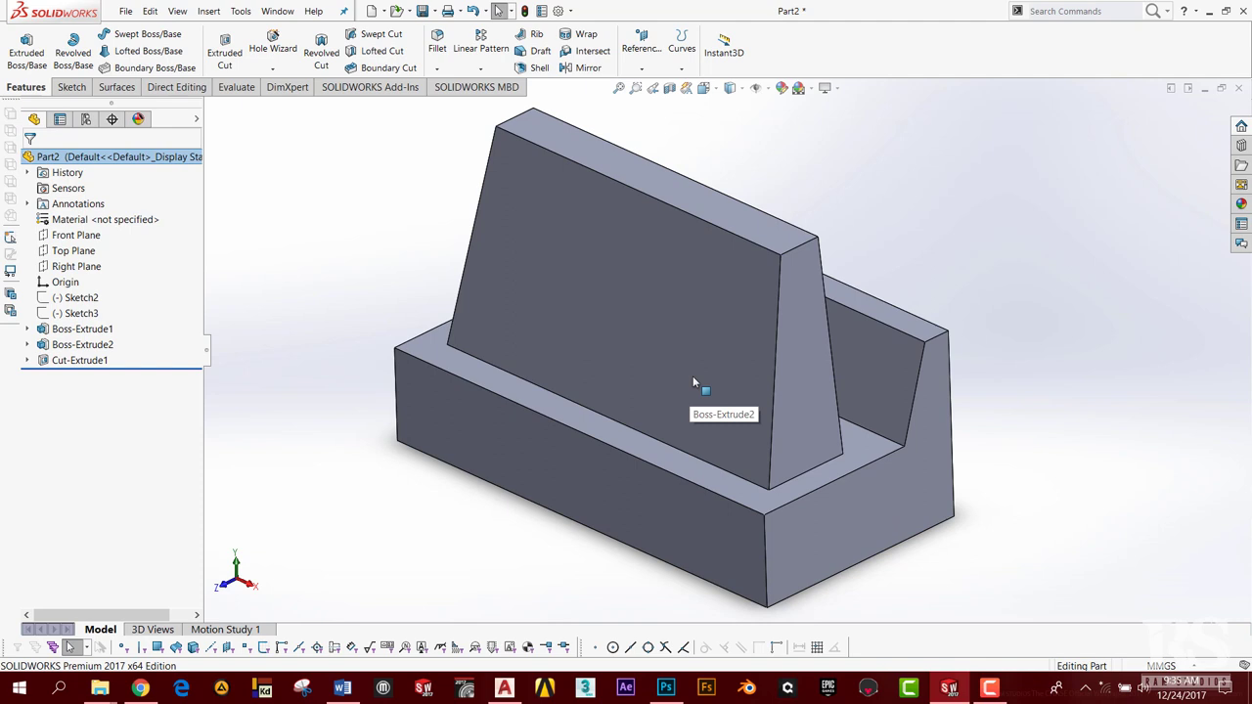
scroll(693, 381, "up", 1)
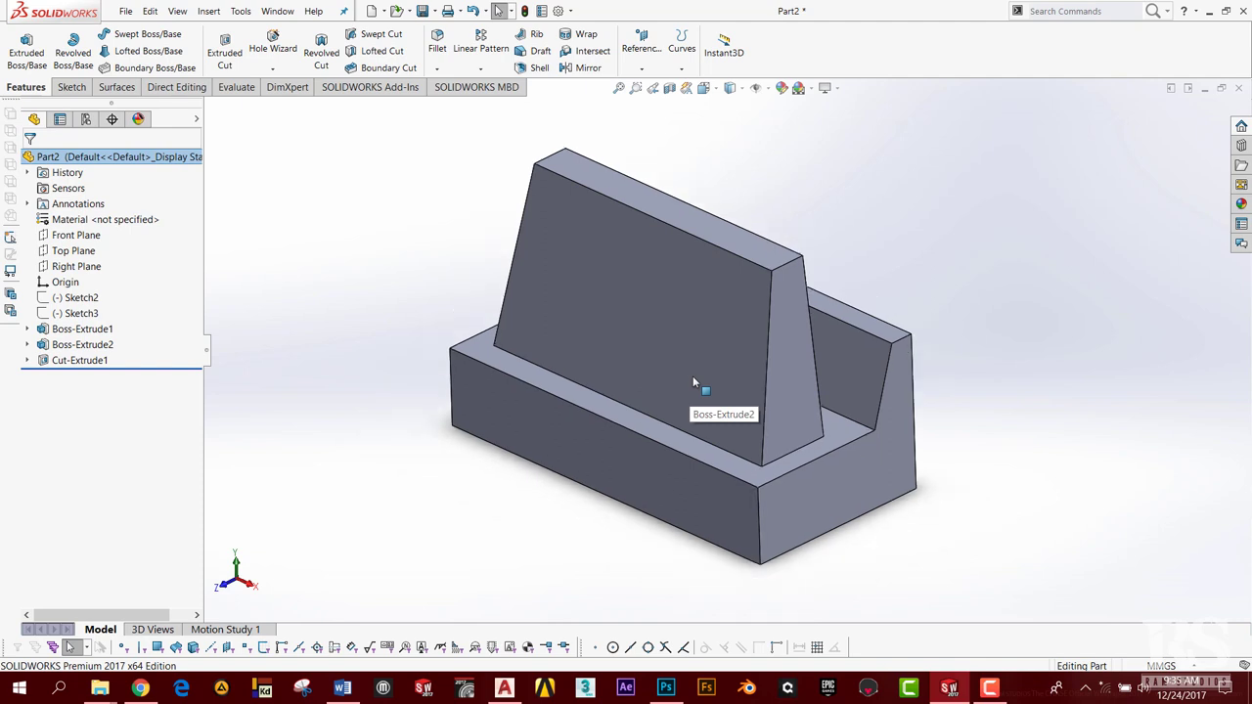